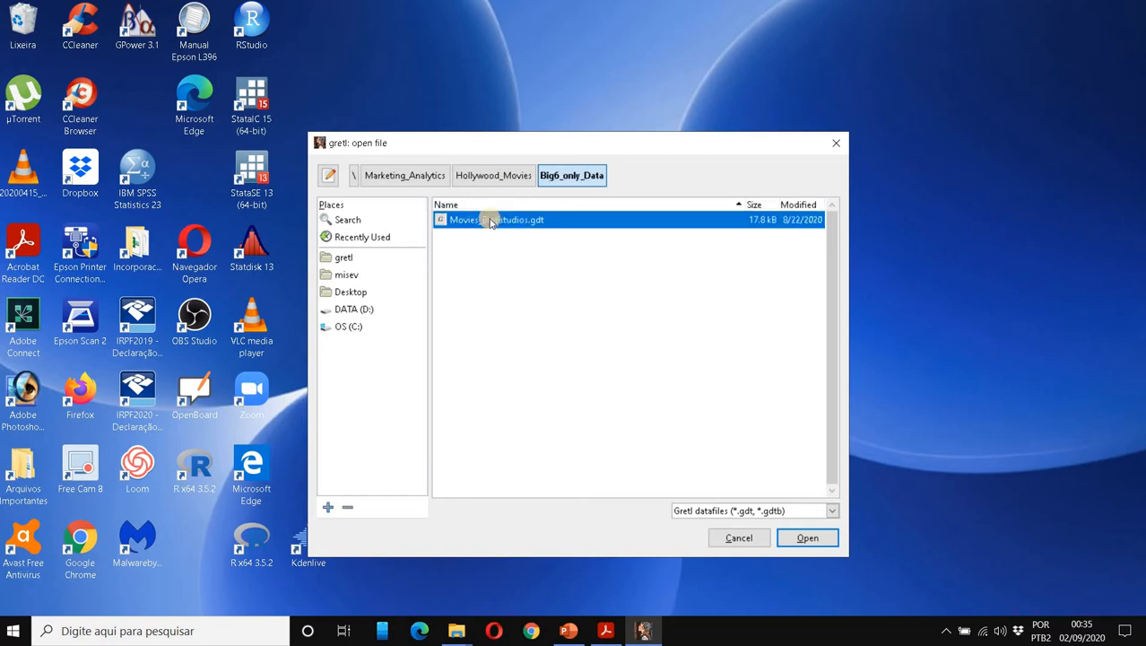
# Load Movies_Big6studios.gdt (15 variables, 508 observations) in gretl and bring up the Big6_only_Data folder.
pyautogui.doubleClick(503, 221)
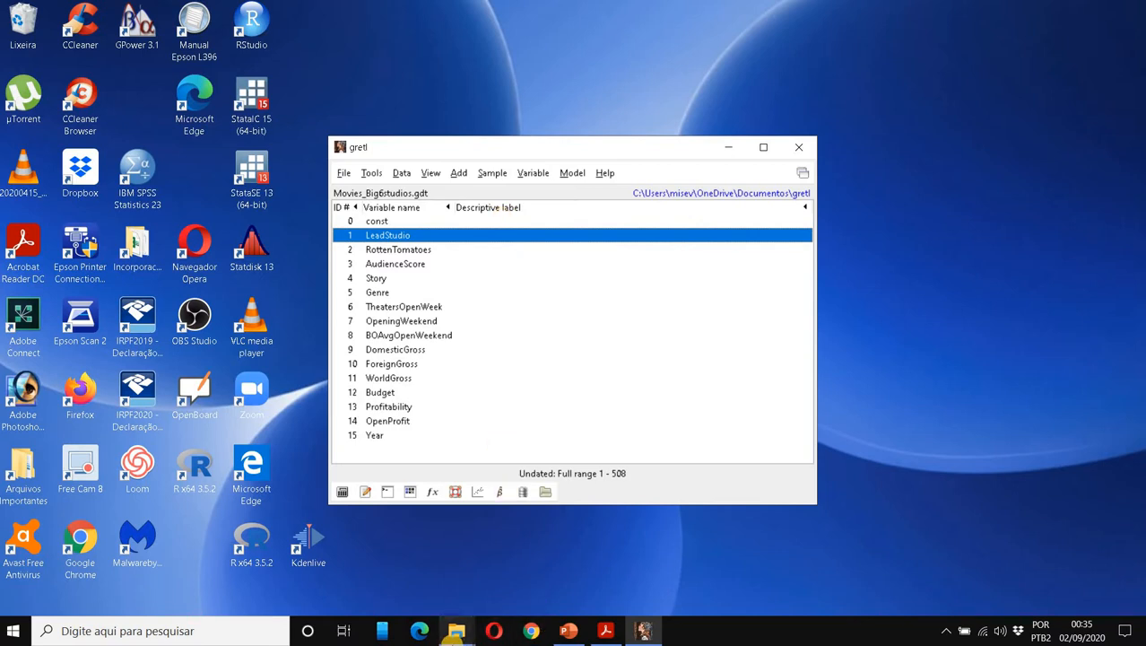
pyautogui.moveTo(456, 632)
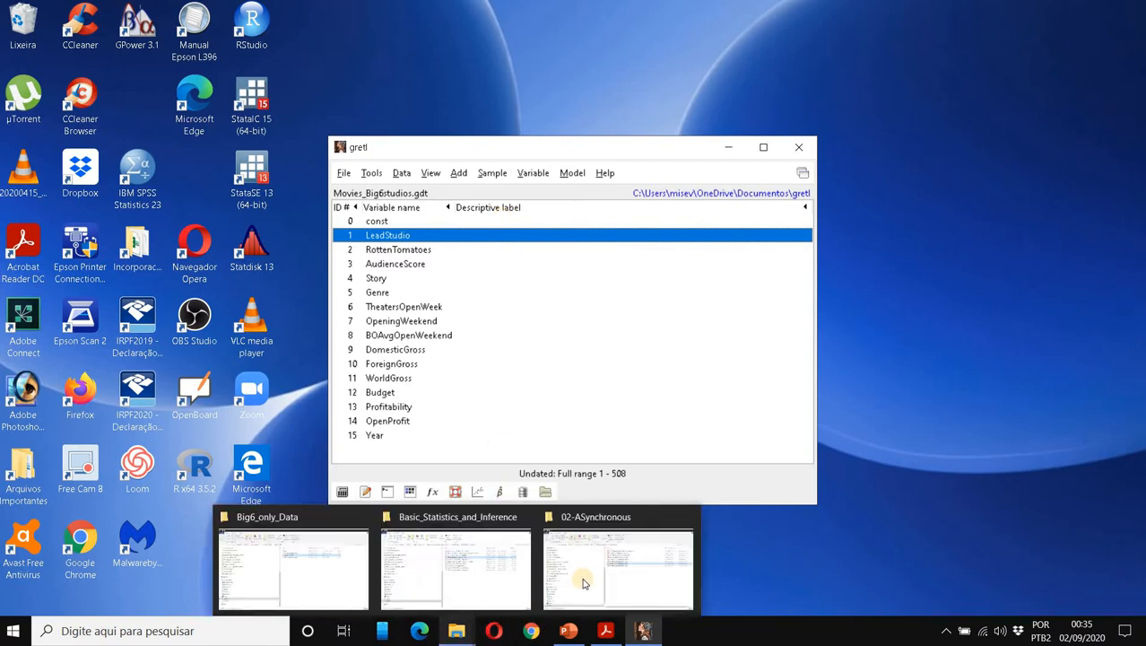
pyautogui.click(294, 565)
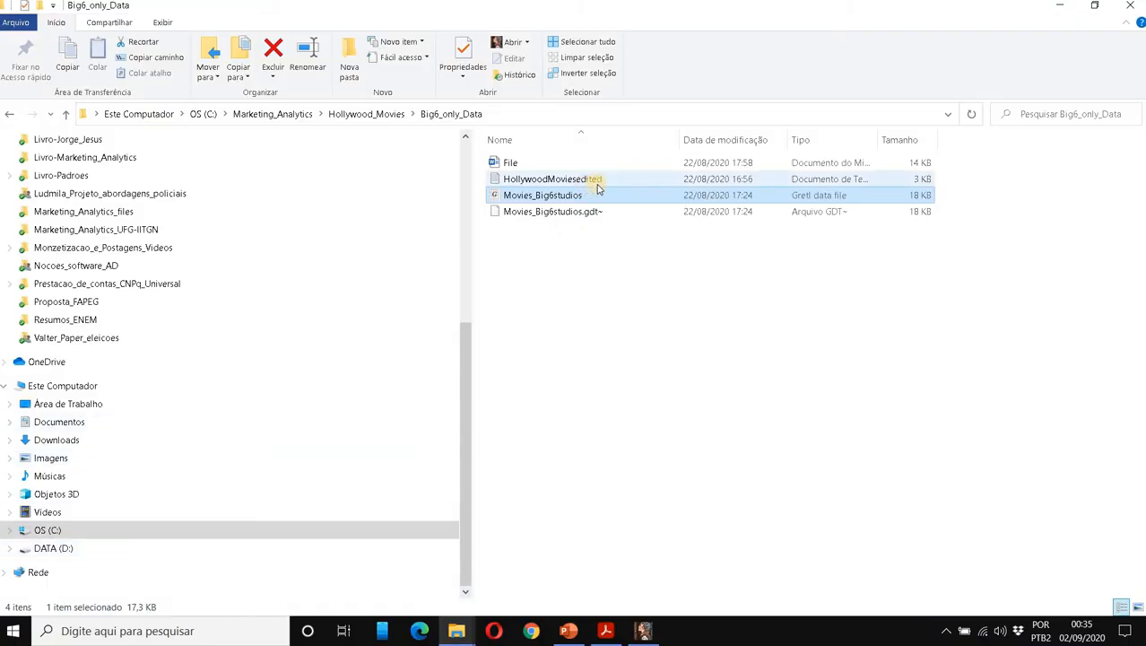
# Open HollywoodMoviesedited in Notepad and magnify the screen to 150% with the Lupa magnifier.
pyautogui.doubleClick(594, 179)
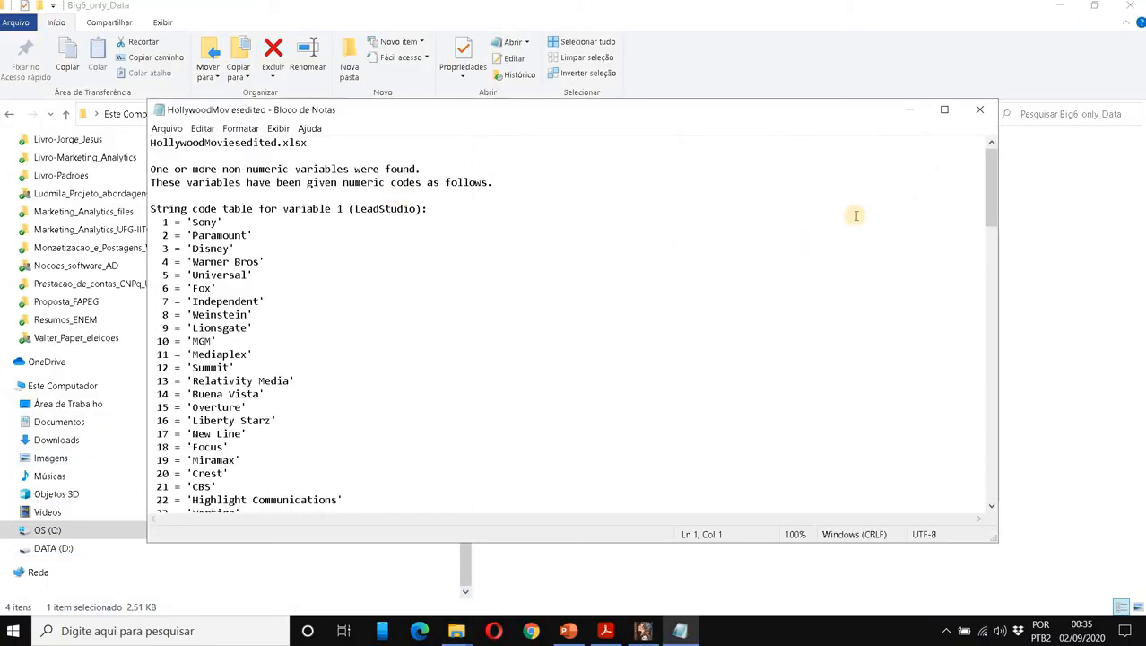
pyautogui.click(177, 630)
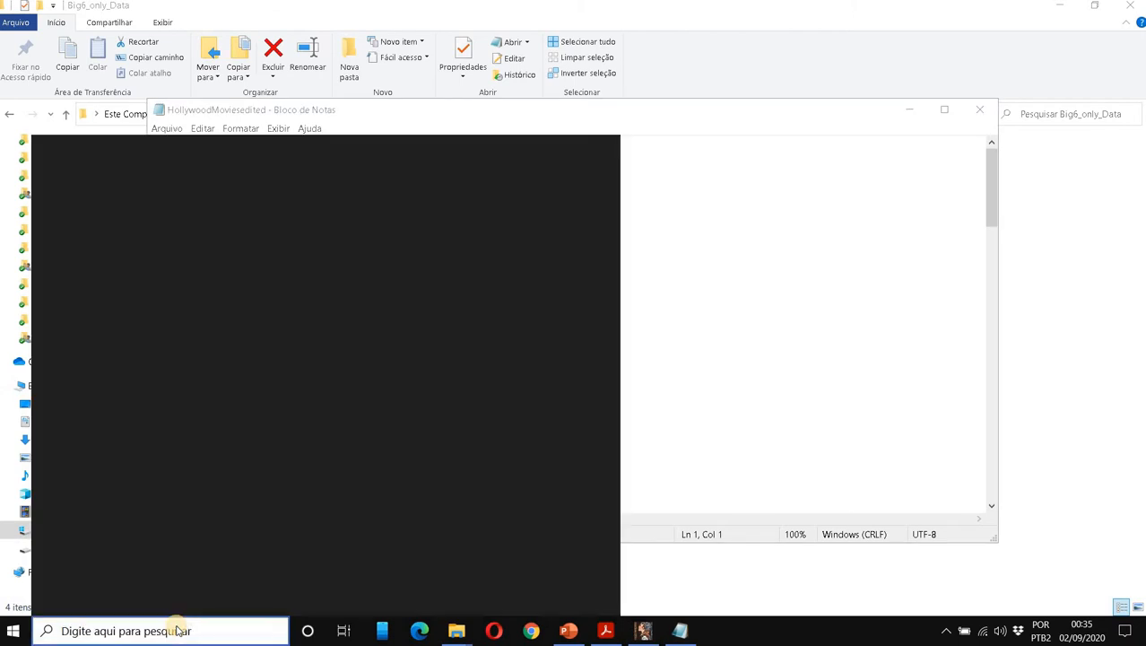
pyautogui.write('lupa')
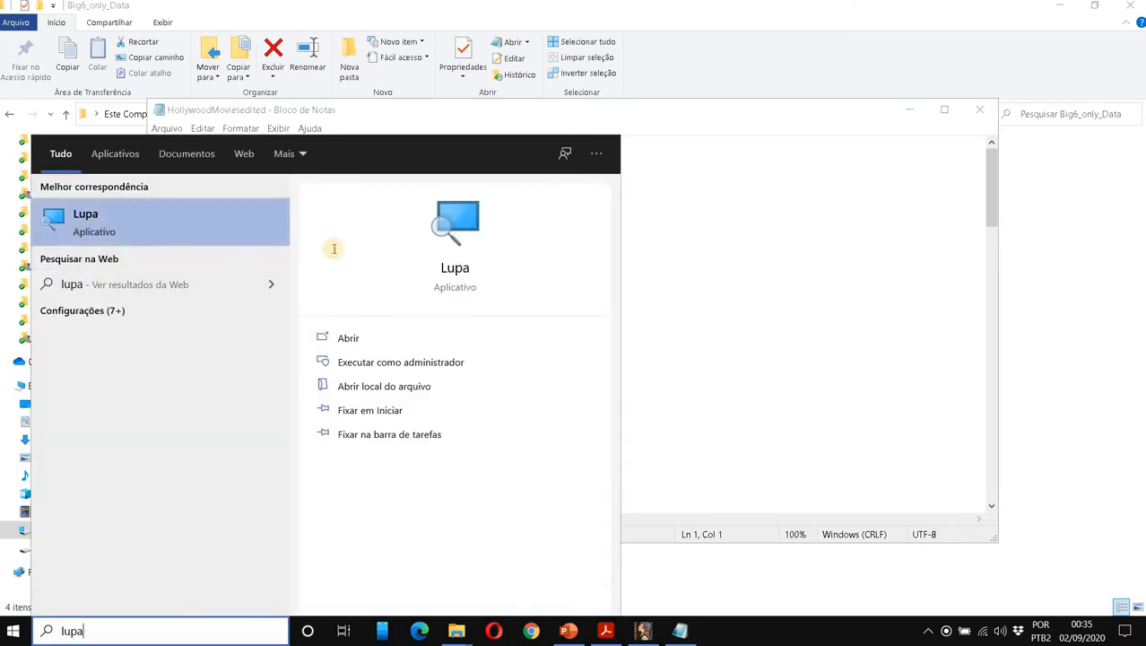
pyautogui.press('Return')
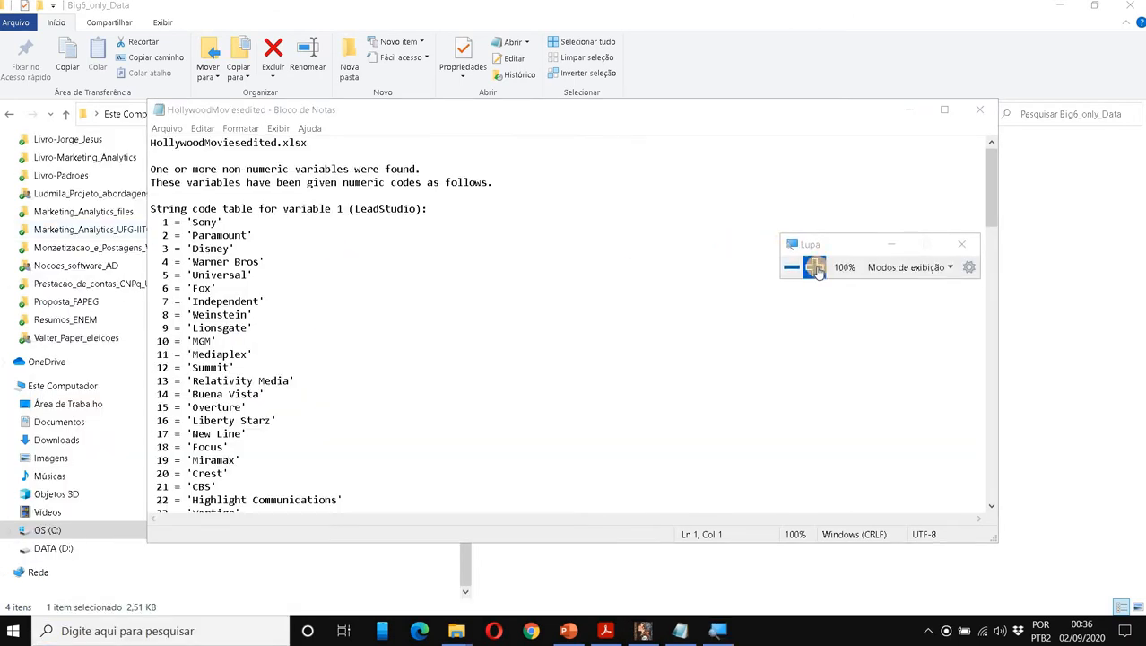
pyautogui.click(814, 267)
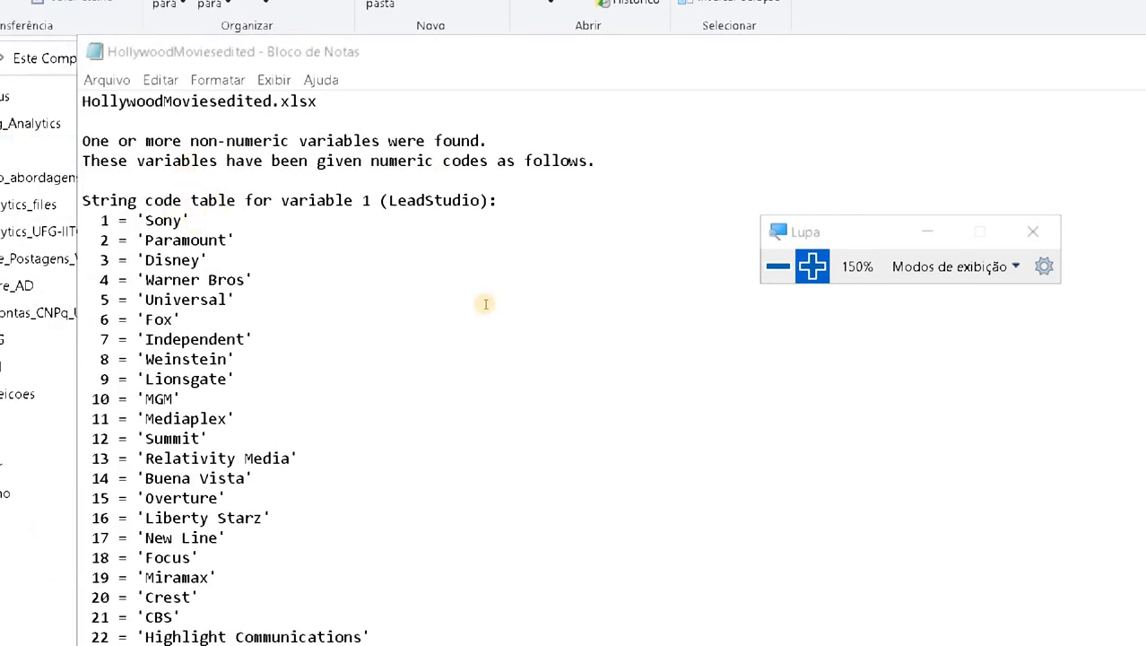
# Select the Genre code table (1 Action to 14 Mystery), reset magnification to 100%, and return to gretl.
pyautogui.scroll(-20, 485, 304)
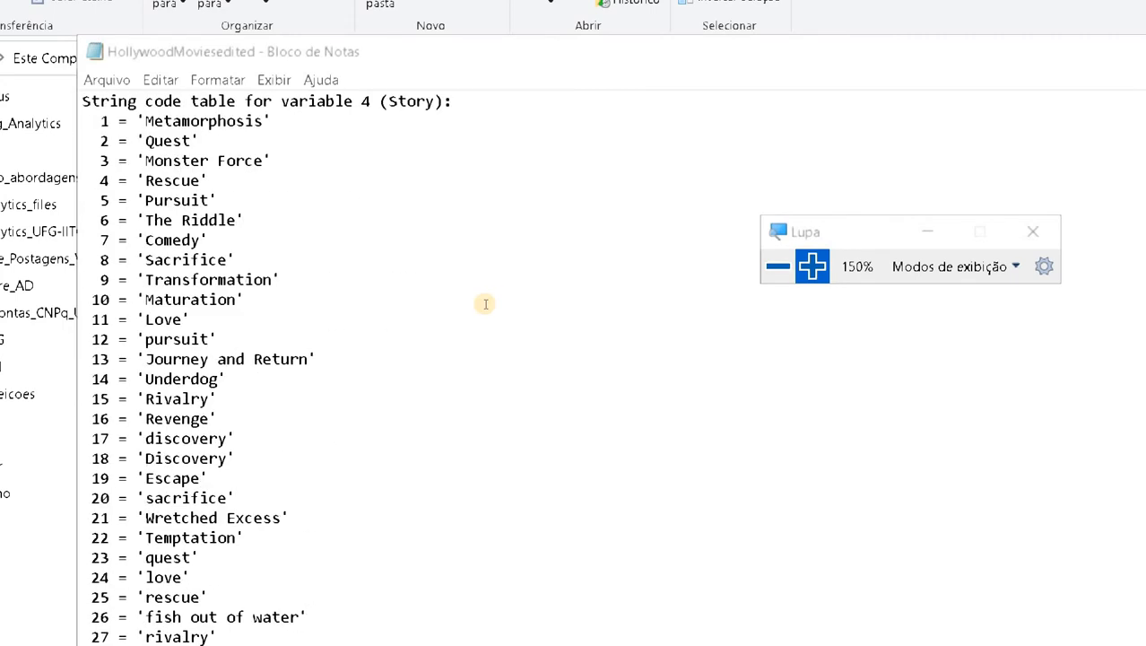
pyautogui.scroll(-11, 485, 303)
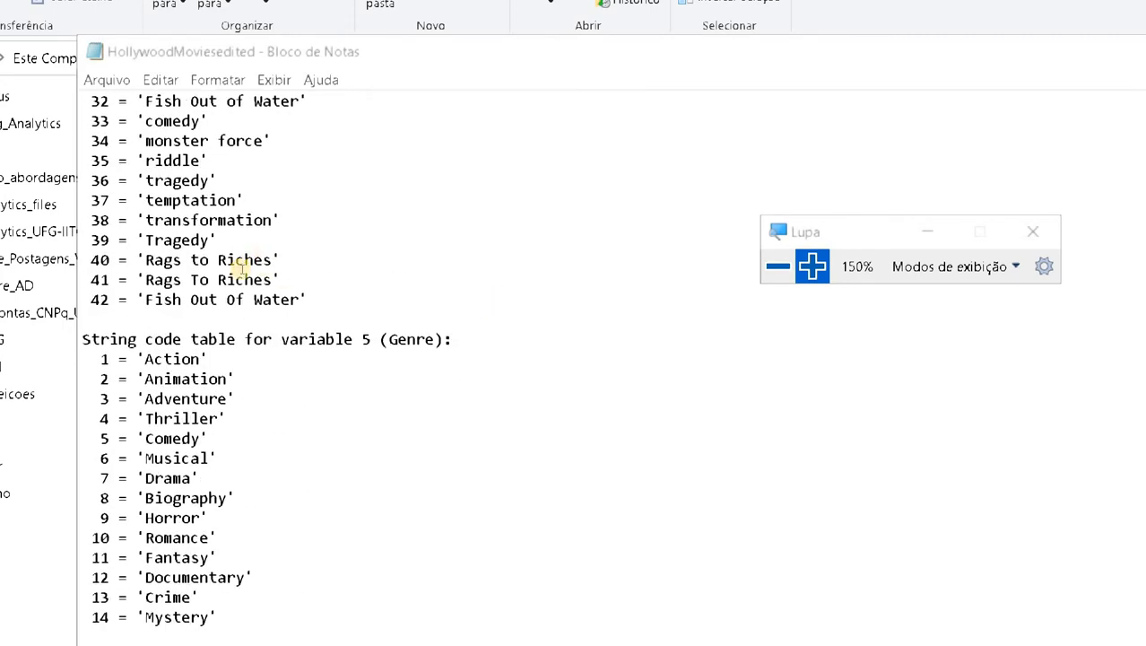
pyautogui.click(467, 439)
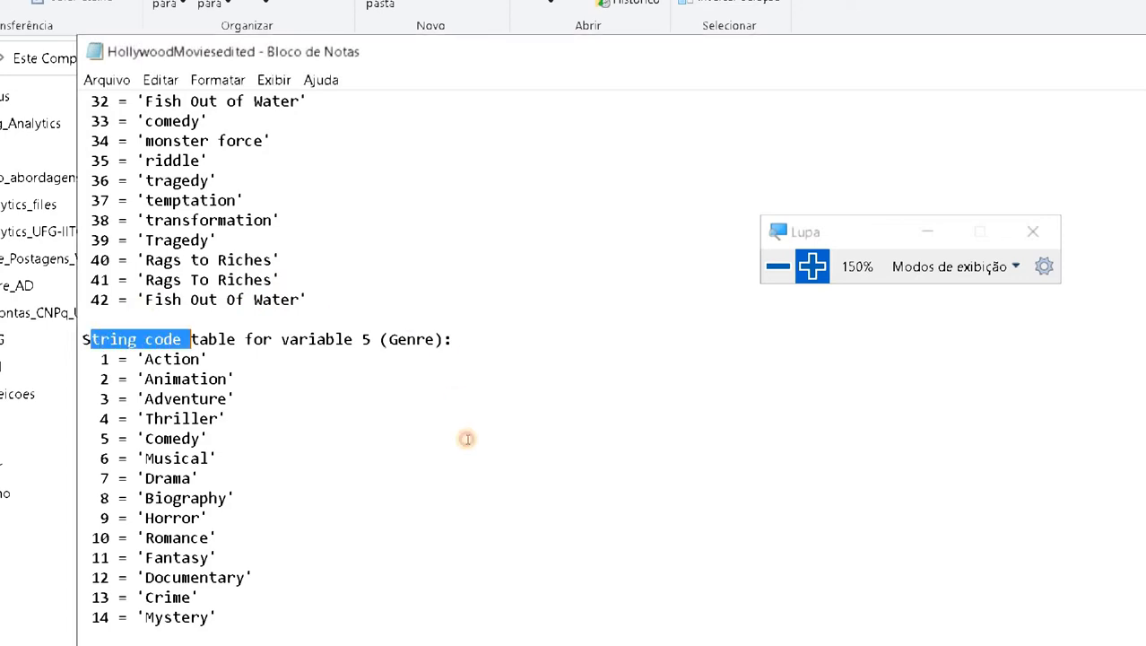
pyautogui.moveTo(466, 439); pyautogui.dragTo(475, 482)
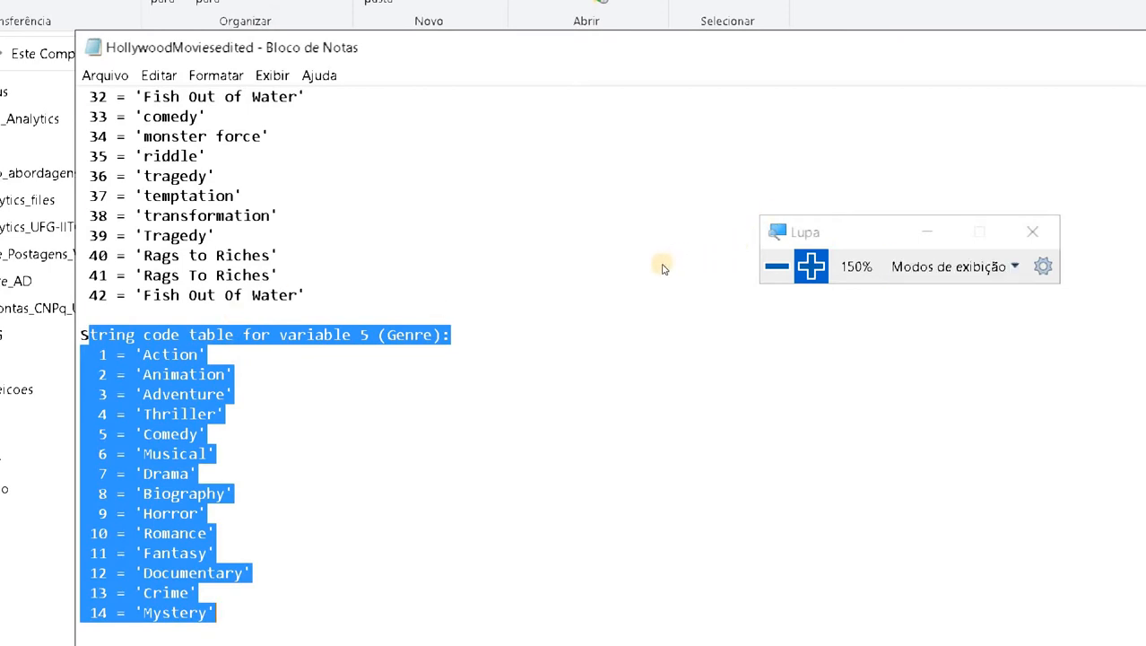
pyautogui.press('super+minus')
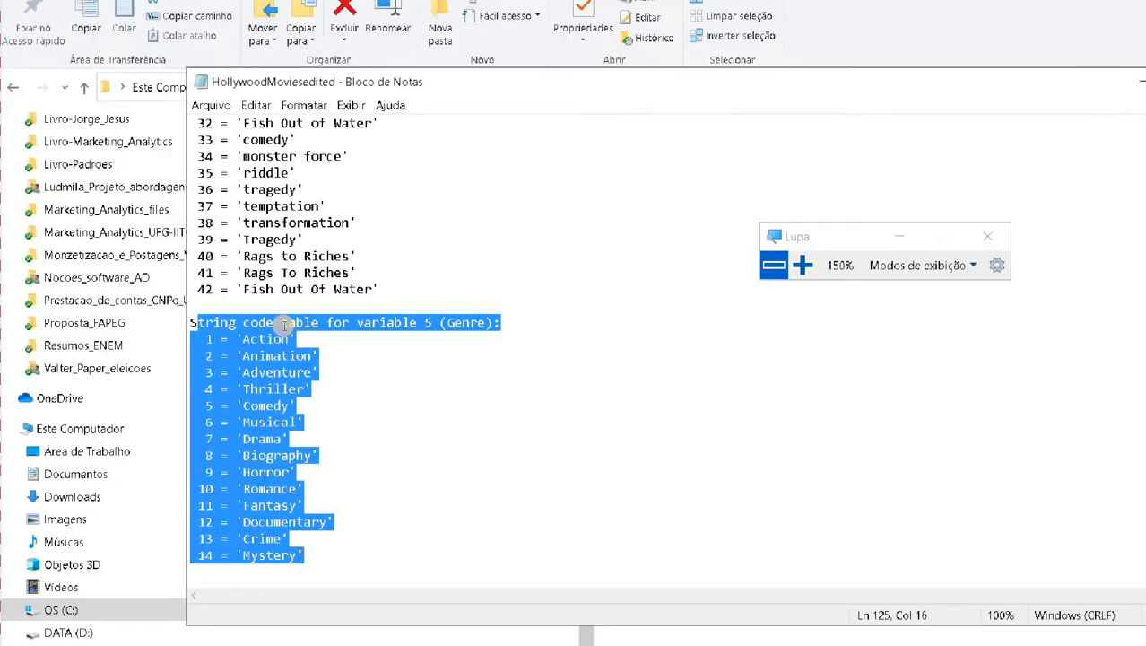
pyautogui.press('super+minus')
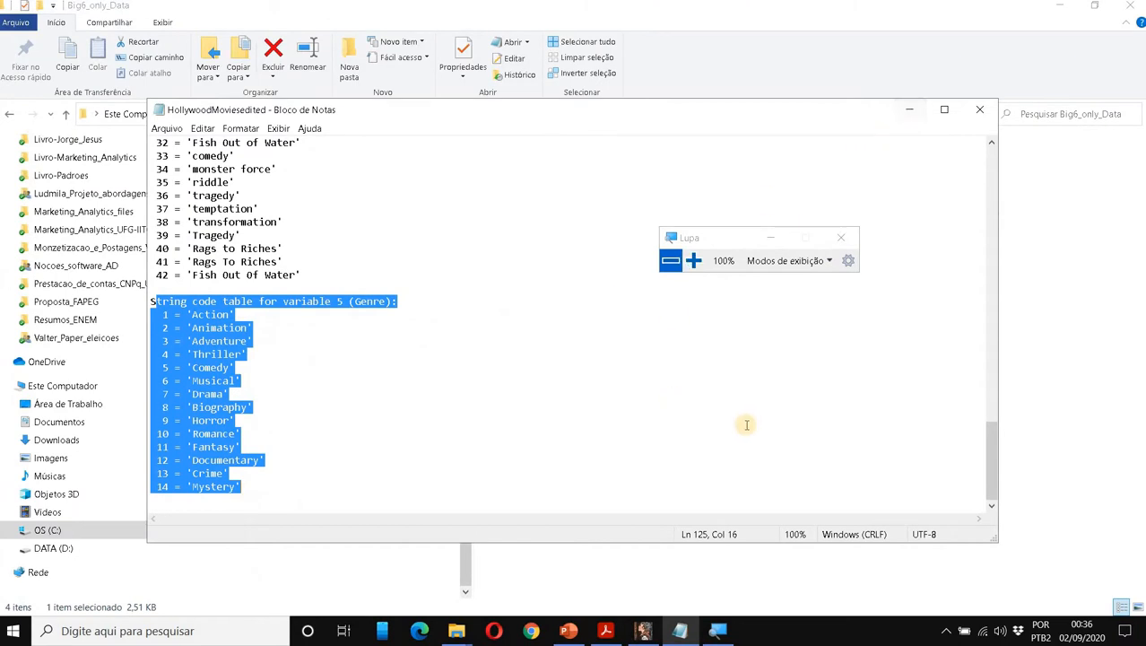
pyautogui.click(643, 630)
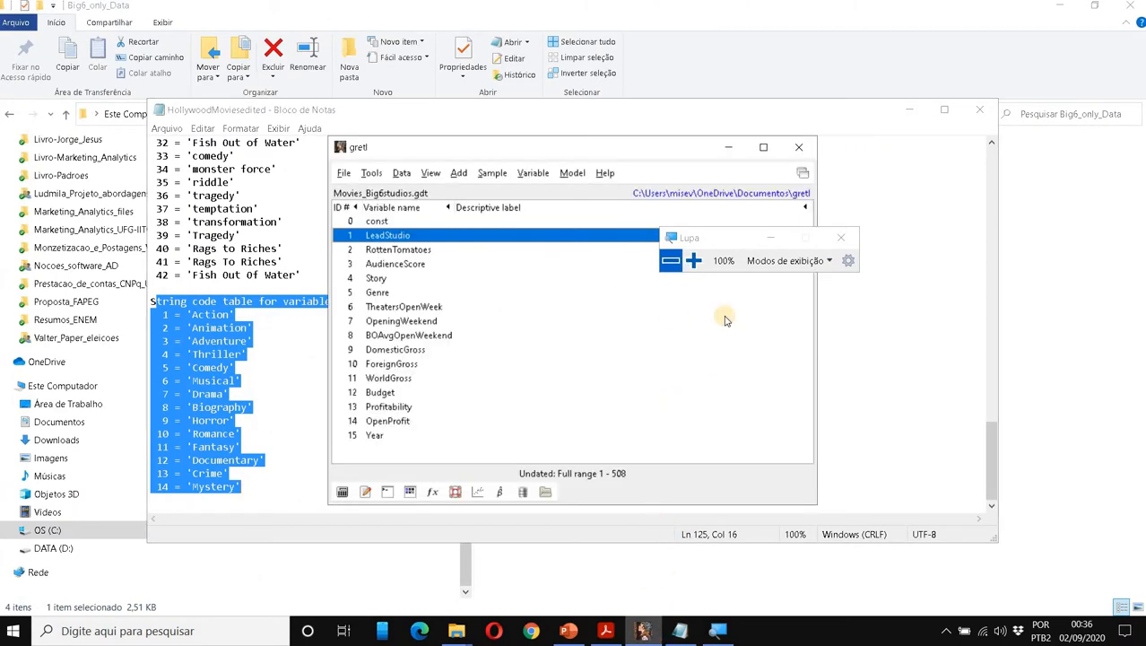
# Close the magnifier and display DomesticGross summary statistics (mean 89.368, 508 observations).
pyautogui.moveTo(717, 238); pyautogui.dragTo(928, 172)
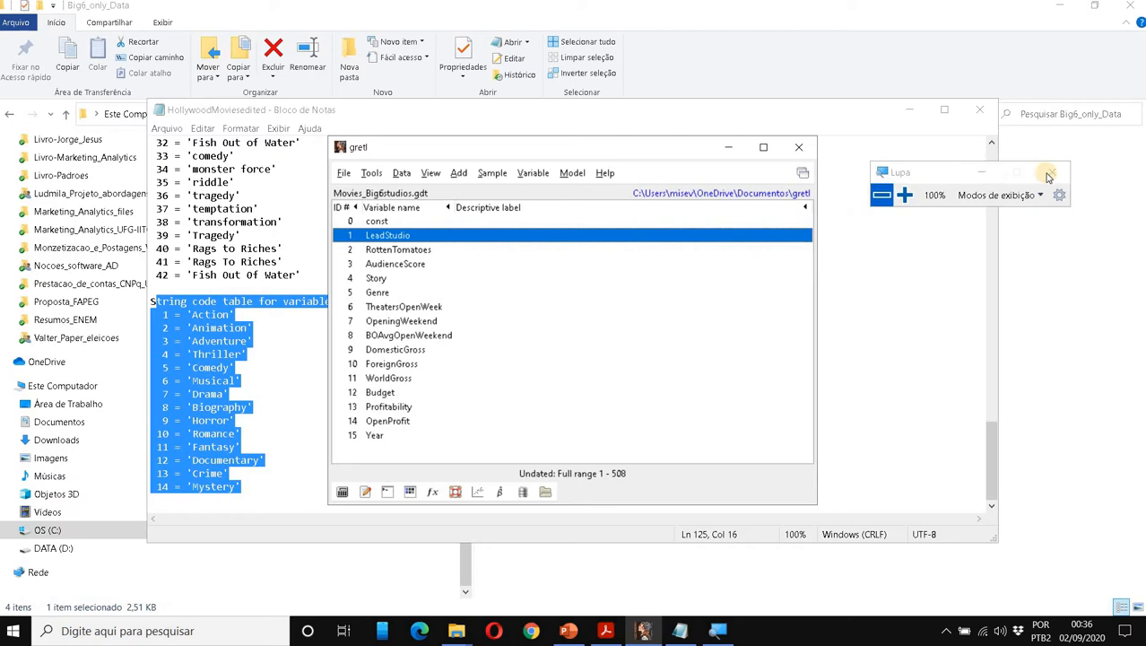
pyautogui.click(1049, 176)
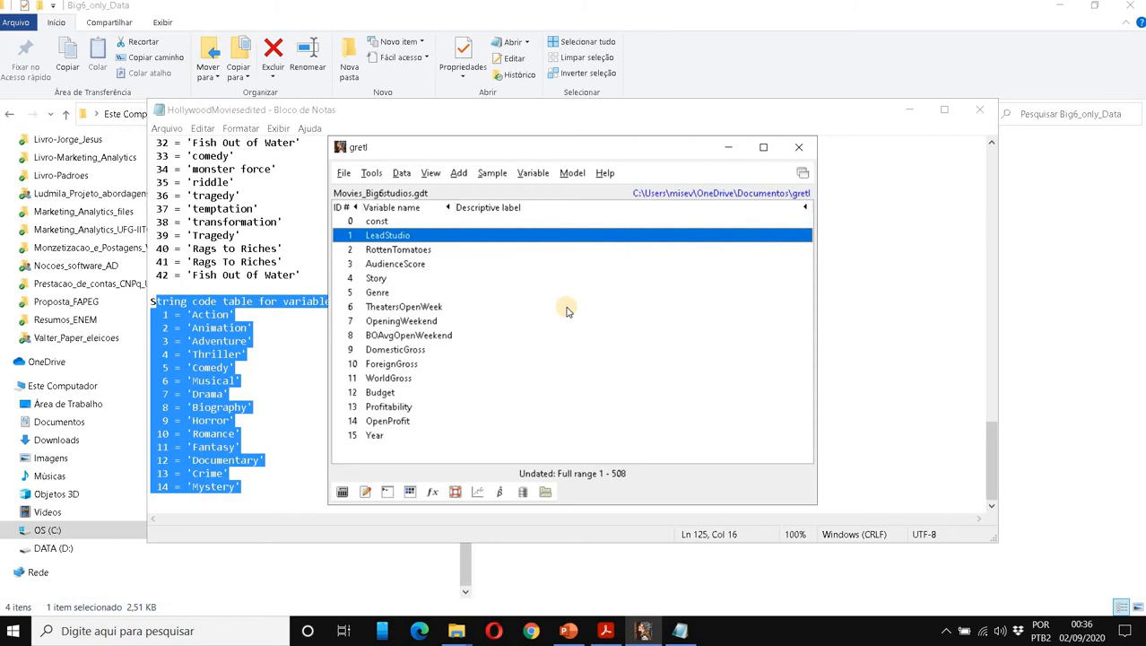
pyautogui.click(414, 352)
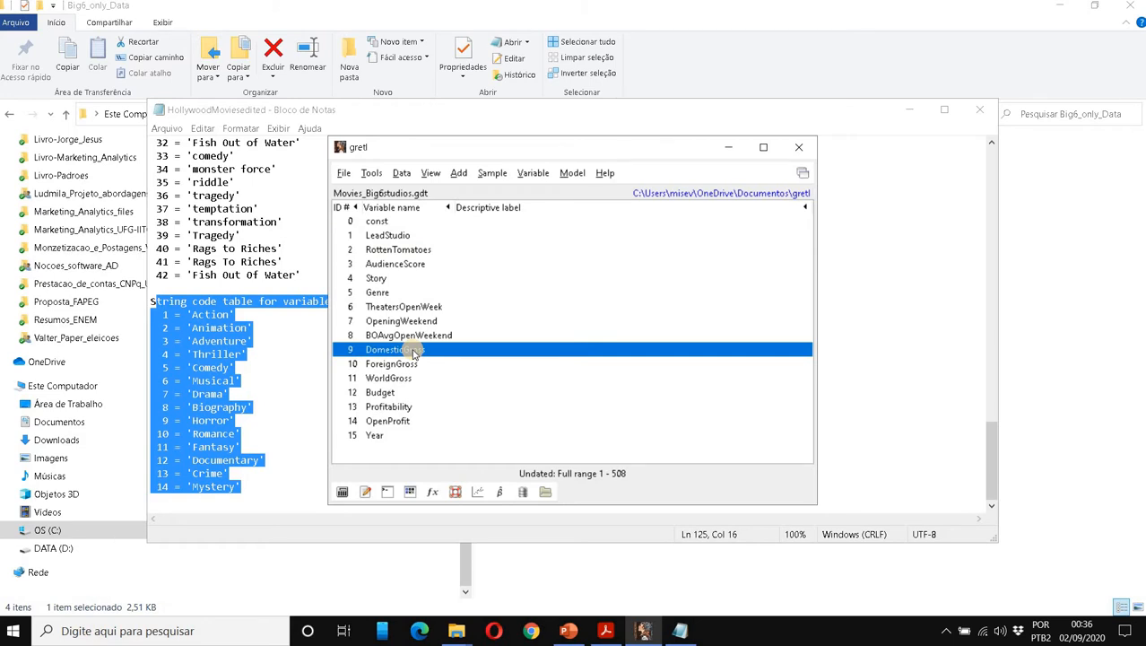
pyautogui.rightClick(414, 352)
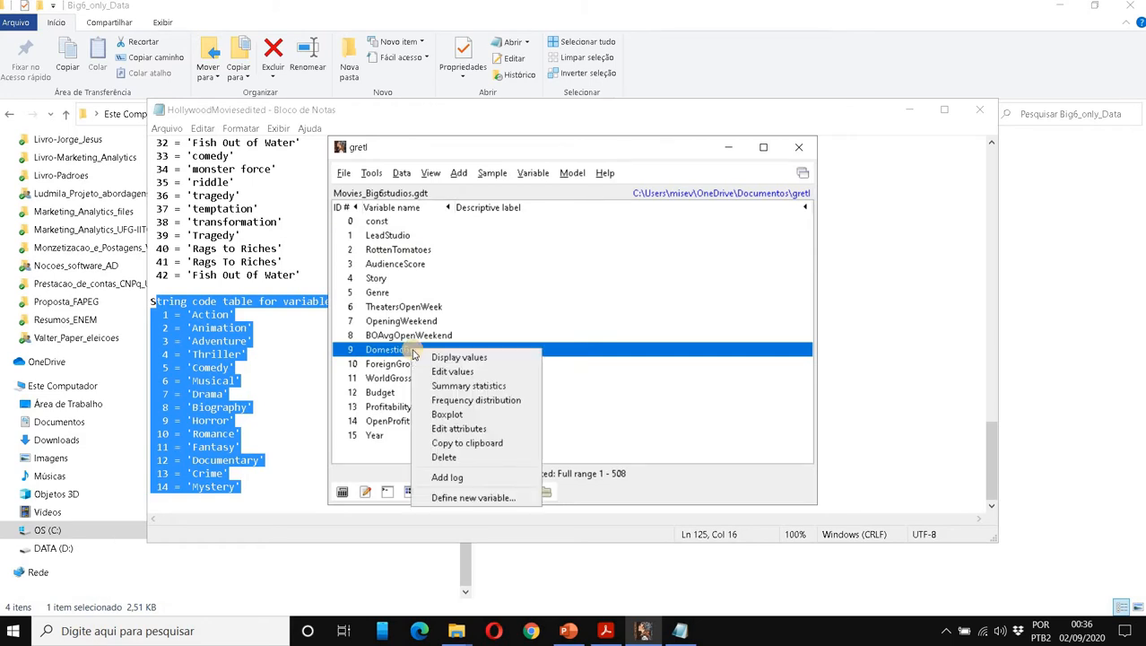
pyautogui.click(463, 385)
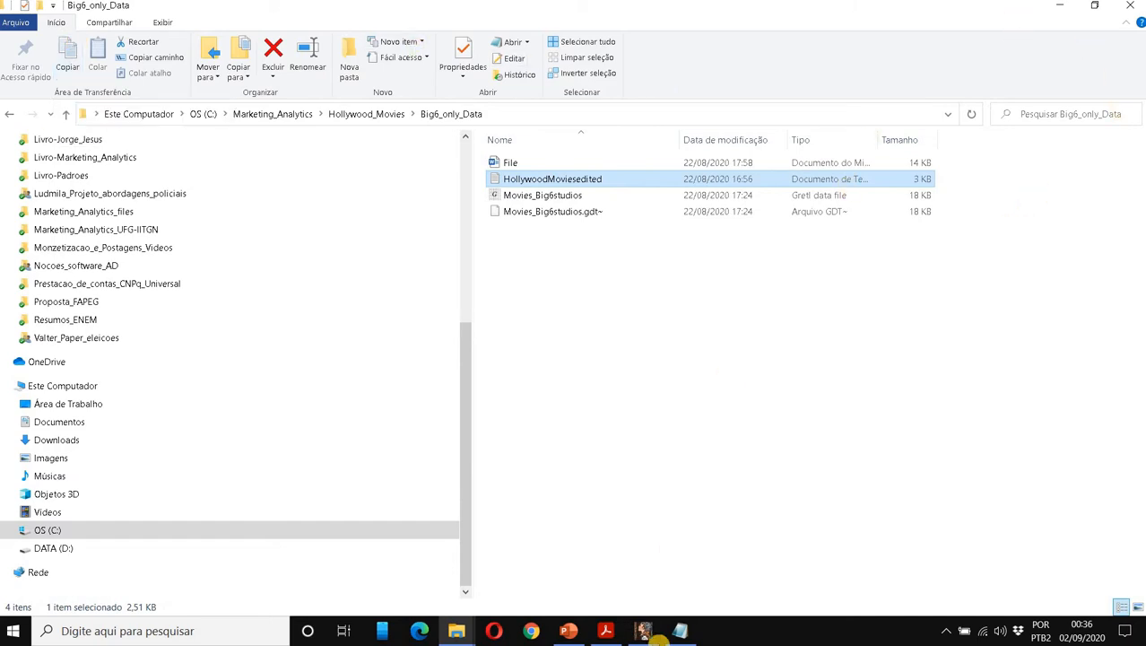
# Open WorldGross summary statistics from the main gretl window (mean 219.24, 14 missing).
pyautogui.moveTo(657, 617)
pyautogui.click(717, 556)
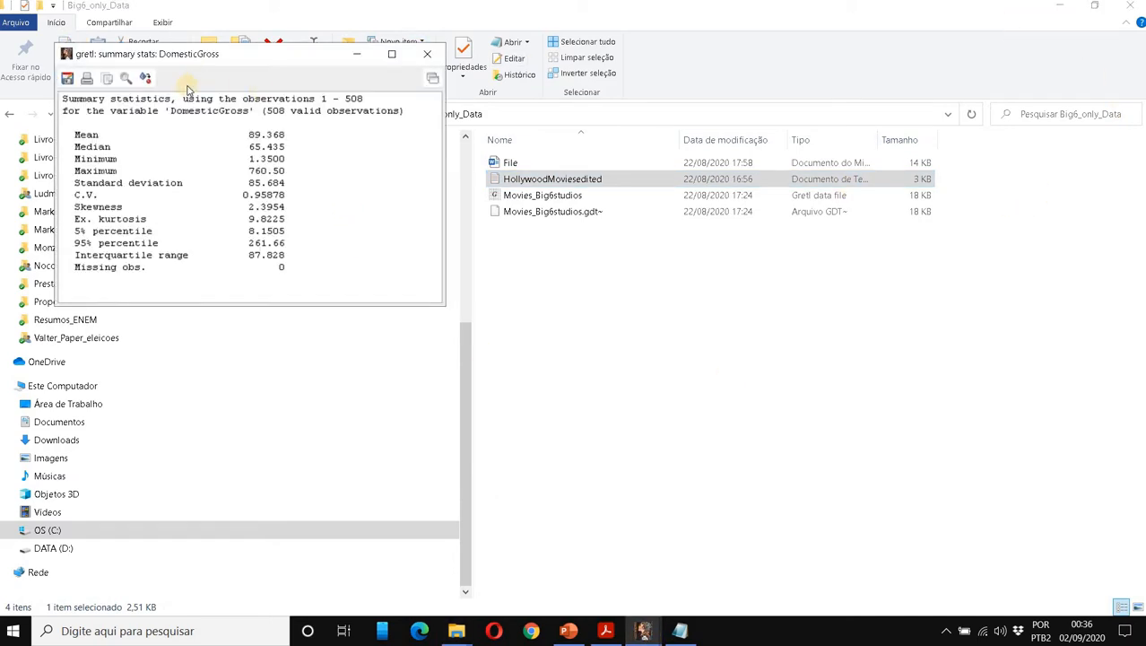
pyautogui.click(644, 631)
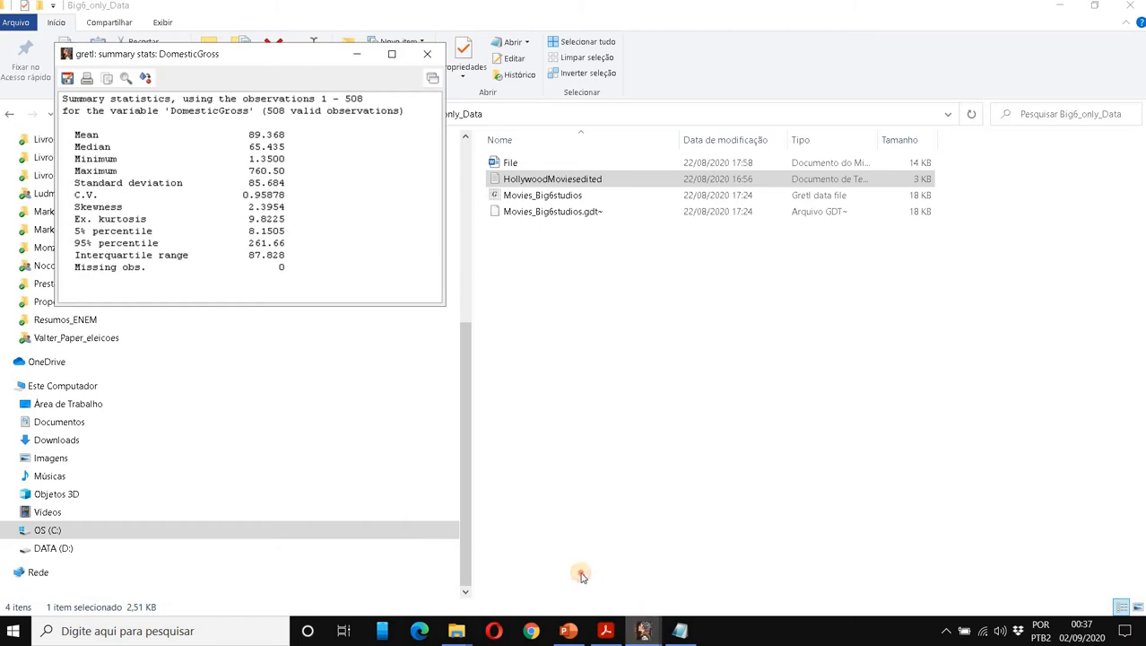
pyautogui.click(561, 556)
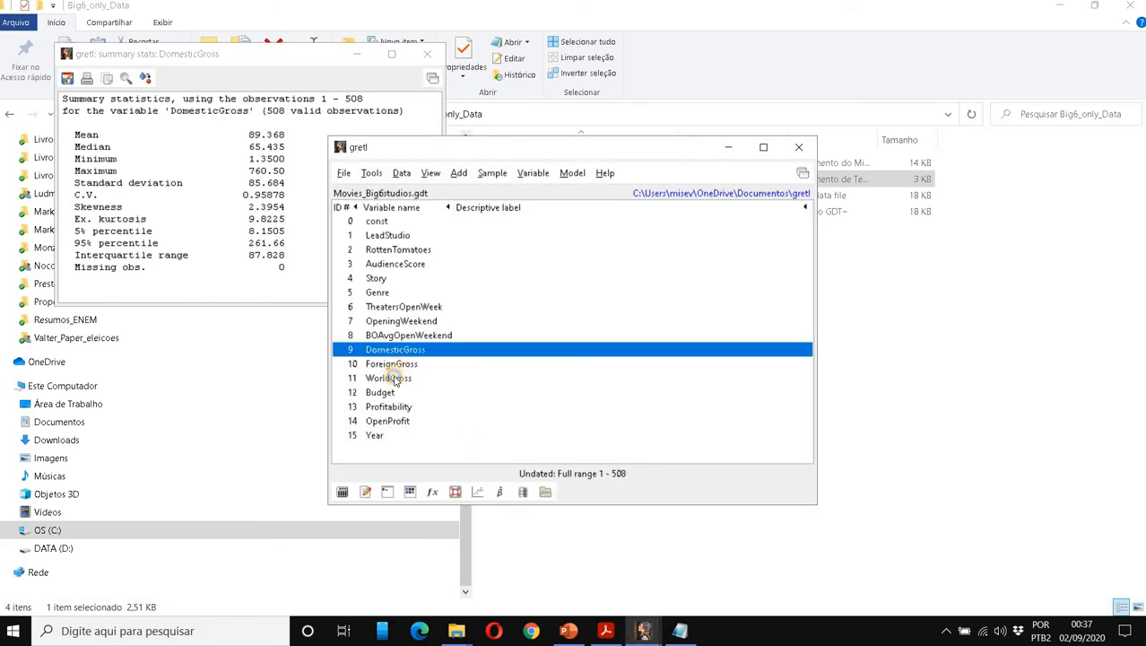
pyautogui.rightClick(395, 380)
pyautogui.click(452, 413)
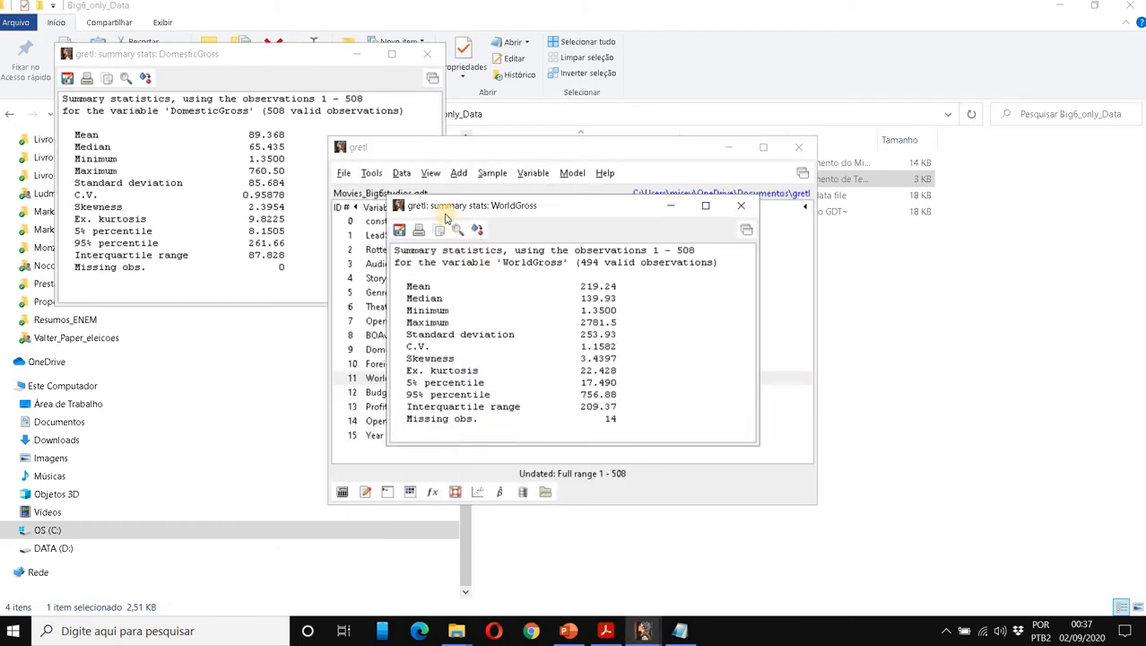
# Place the WorldGross statistics beside DomesticGross, move the main window aside, and mark the 219.24 mean.
pyautogui.moveTo(445, 206); pyautogui.dragTo(357, 57)
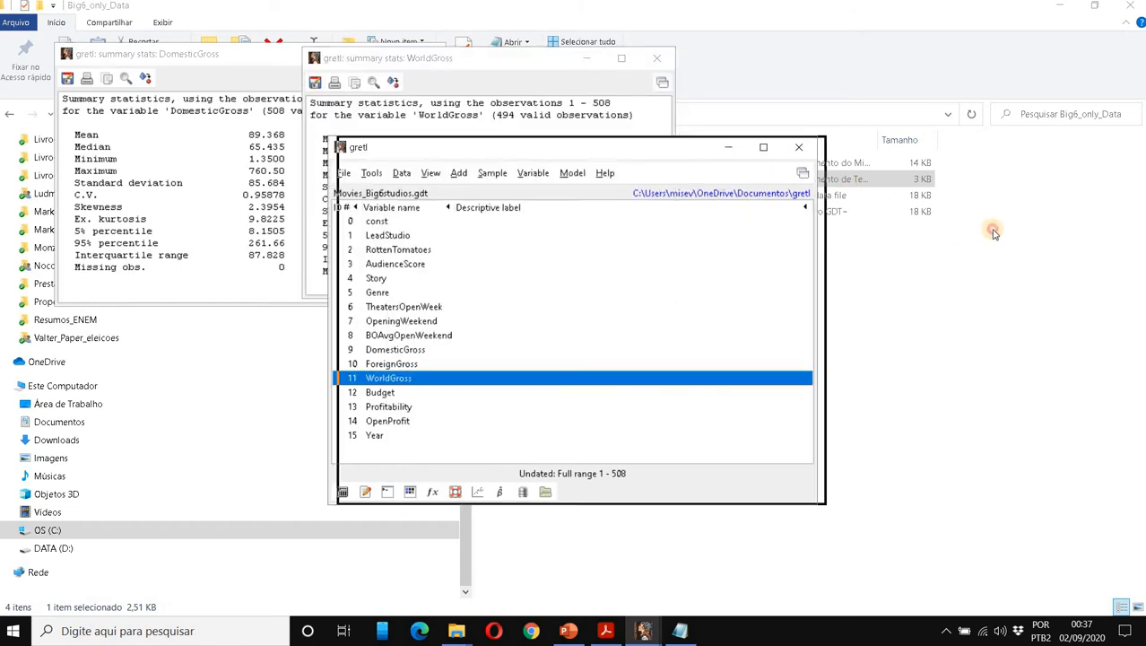
pyautogui.moveTo(994, 232); pyautogui.dragTo(994, 233)
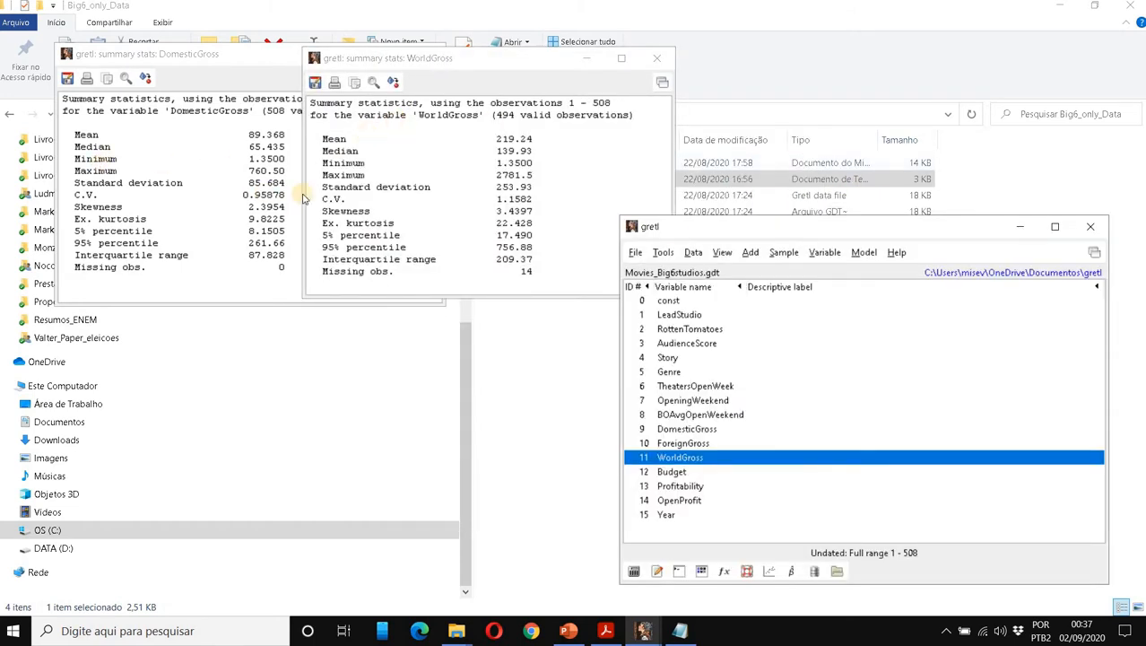
pyautogui.moveTo(771, 231); pyautogui.dragTo(856, 162)
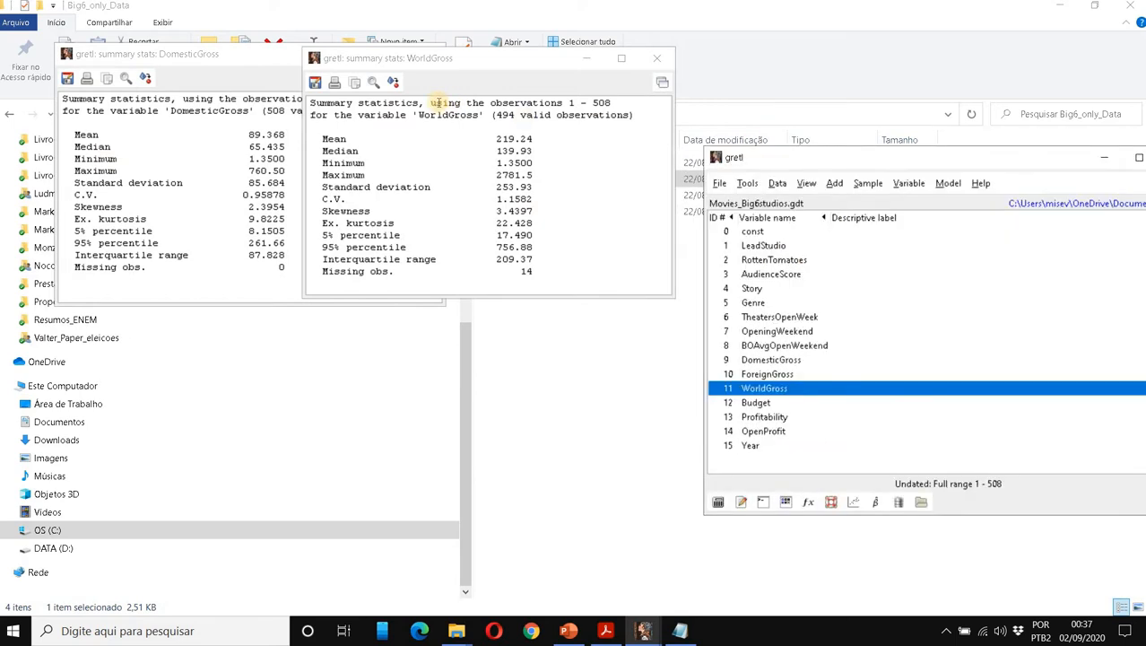
pyautogui.moveTo(321, 138); pyautogui.dragTo(545, 138)
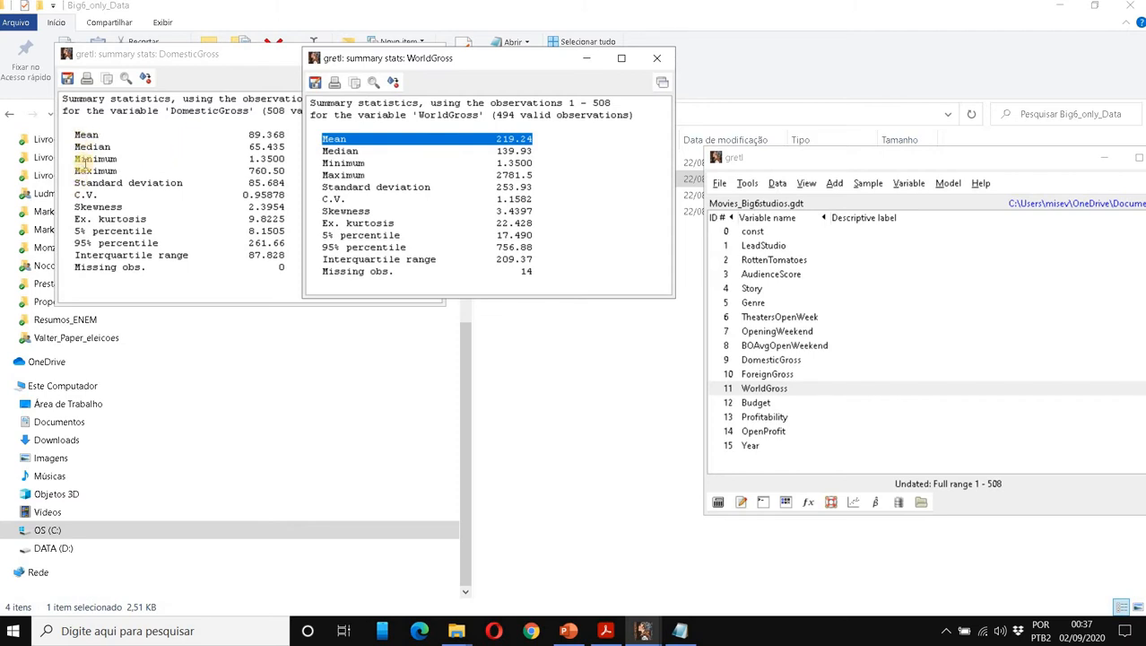
# Highlight the DomesticGross standard deviation (85.684), mean (89.368) and C.V. rows.
pyautogui.moveTo(75, 182); pyautogui.dragTo(283, 184)
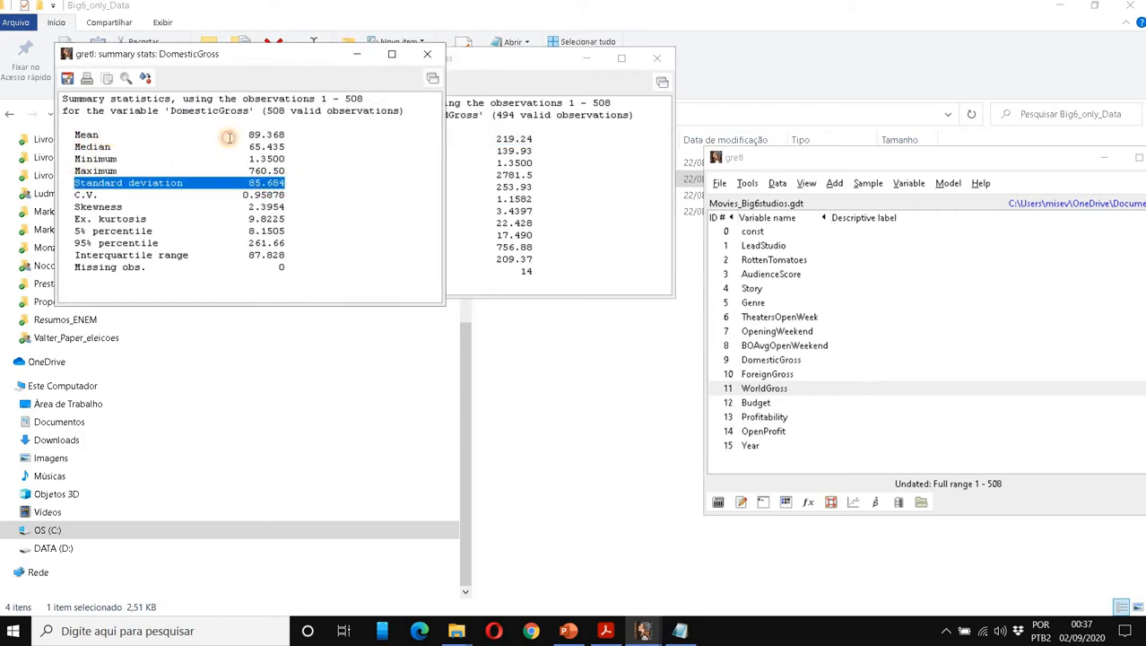
pyautogui.moveTo(69, 134); pyautogui.dragTo(297, 137)
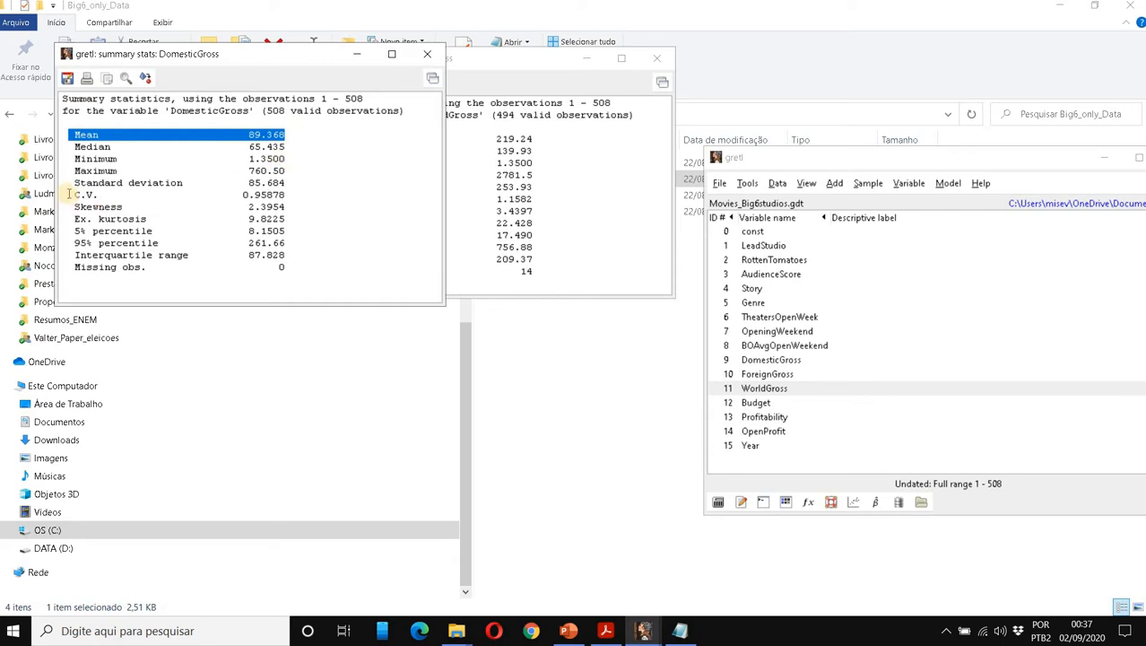
pyautogui.moveTo(68, 194); pyautogui.dragTo(300, 194)
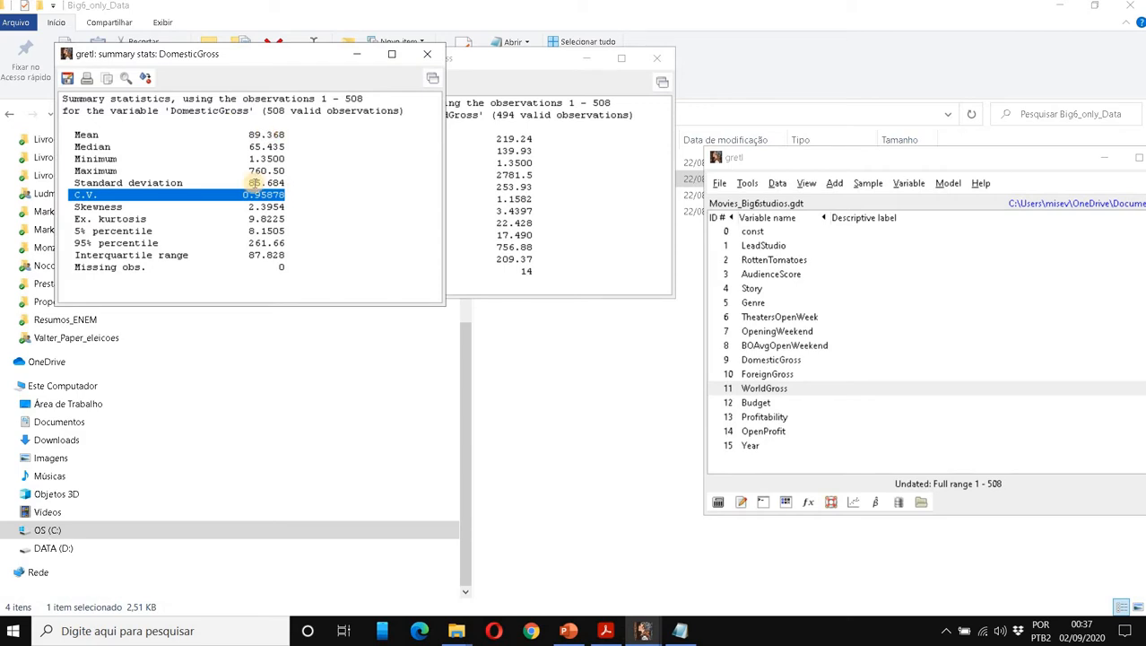
# Highlight the WorldGross standard deviation, mean, C.V. and skewness lines, plus DomesticGross skewness and kurtosis.
pyautogui.click(491, 187)
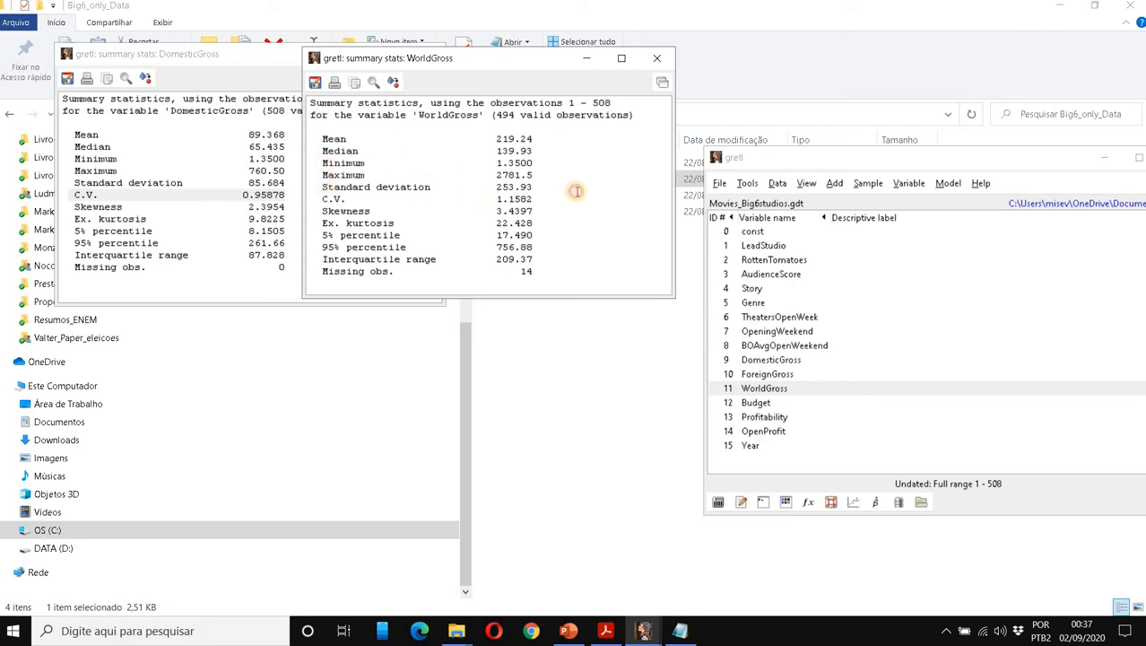
pyautogui.moveTo(317, 187); pyautogui.dragTo(538, 186)
pyautogui.moveTo(553, 139); pyautogui.dragTo(321, 140)
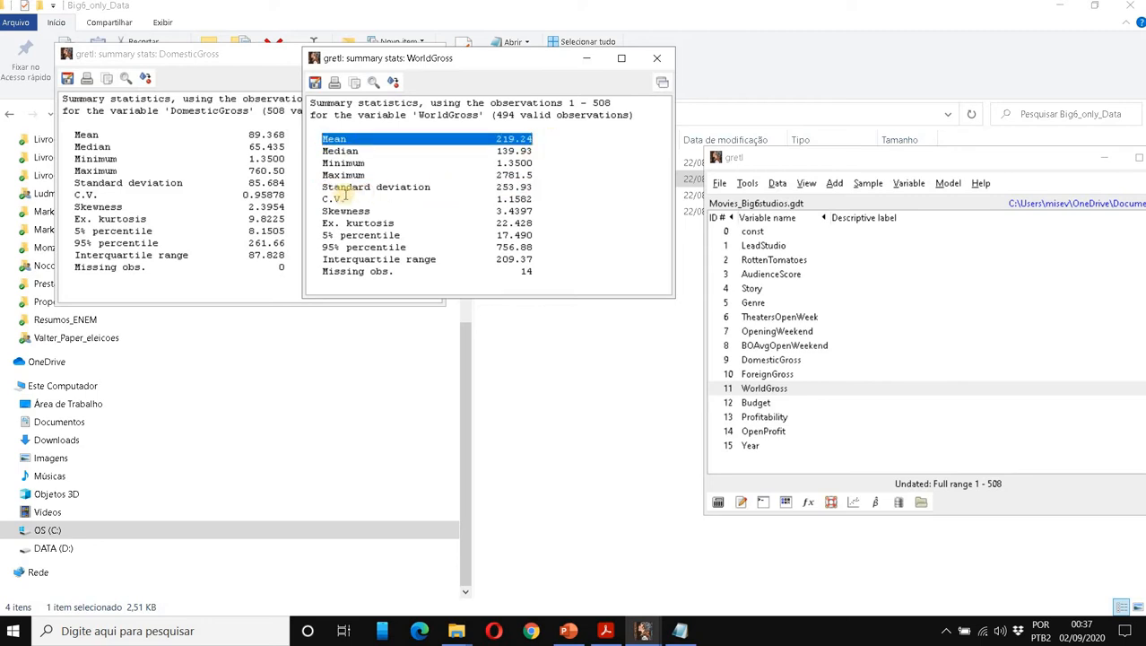
pyautogui.moveTo(317, 198); pyautogui.dragTo(542, 203)
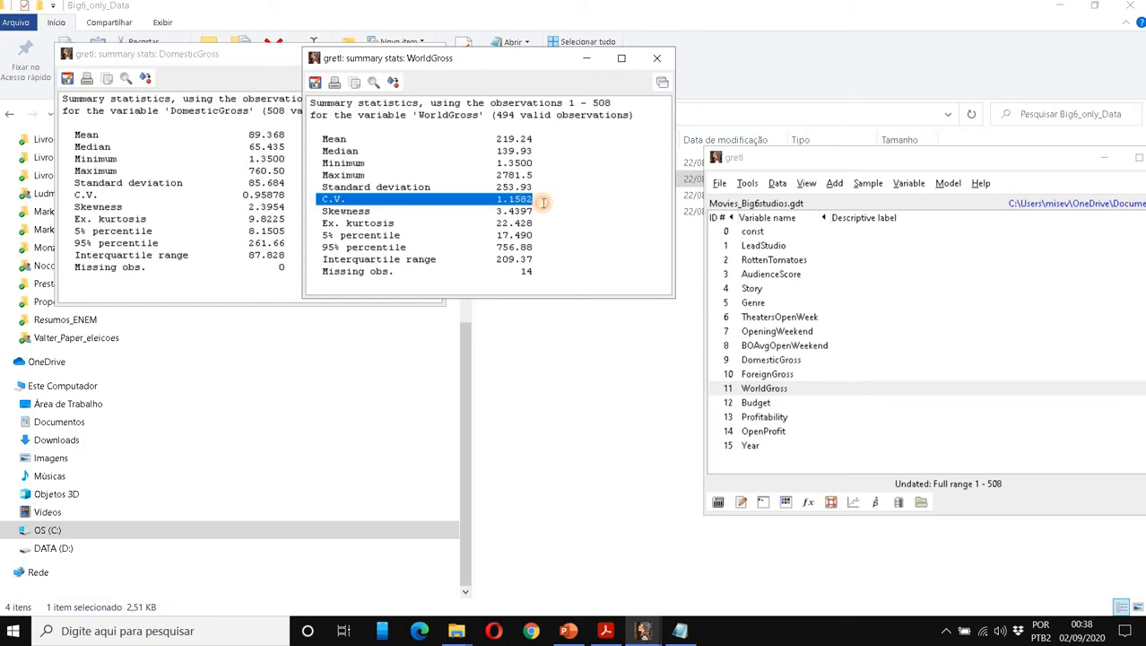
pyautogui.moveTo(316, 213); pyautogui.dragTo(553, 211)
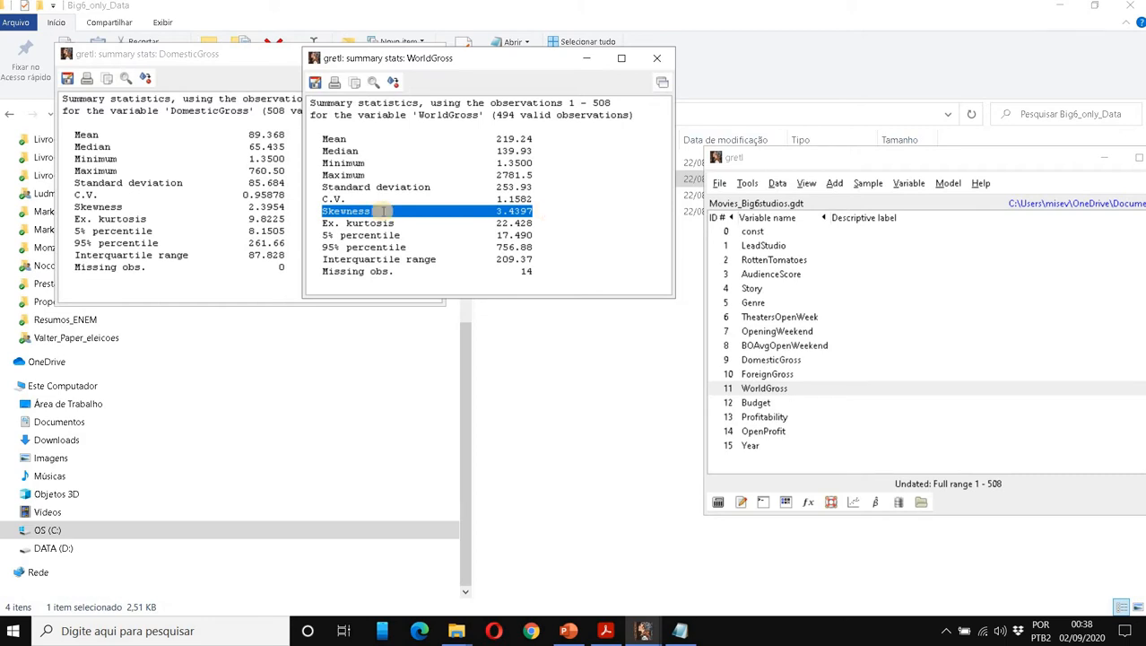
pyautogui.moveTo(71, 206); pyautogui.dragTo(296, 209)
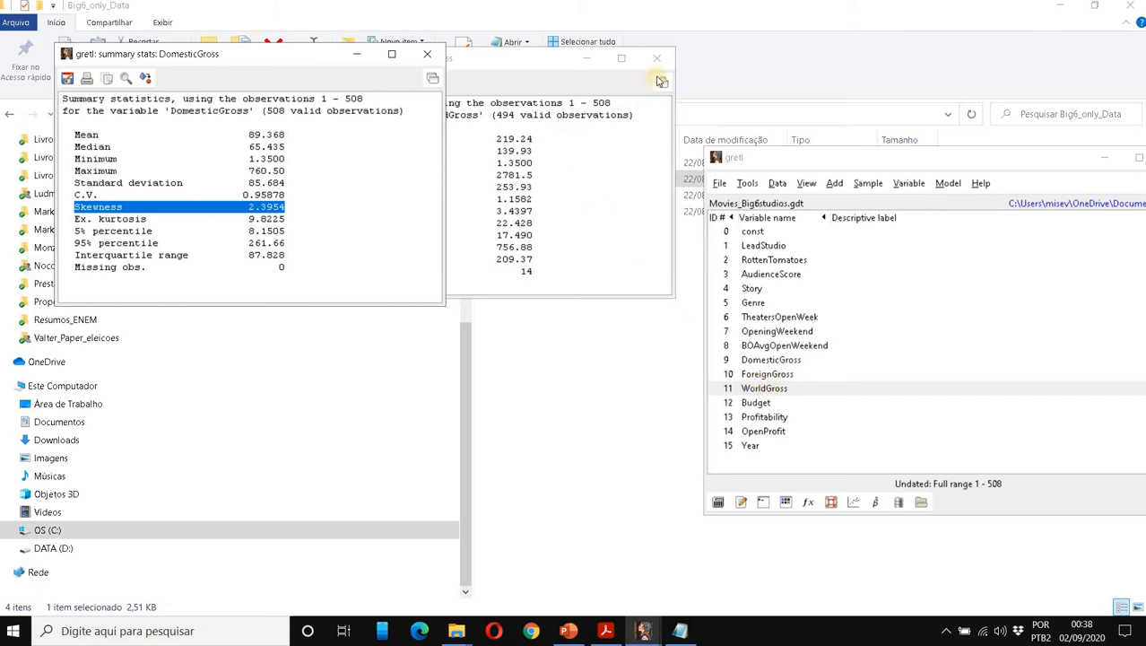
# Arrange the DomesticGross and WorldGross summary windows side by side at the top.
pyautogui.moveTo(533, 60); pyautogui.dragTo(682, 60)
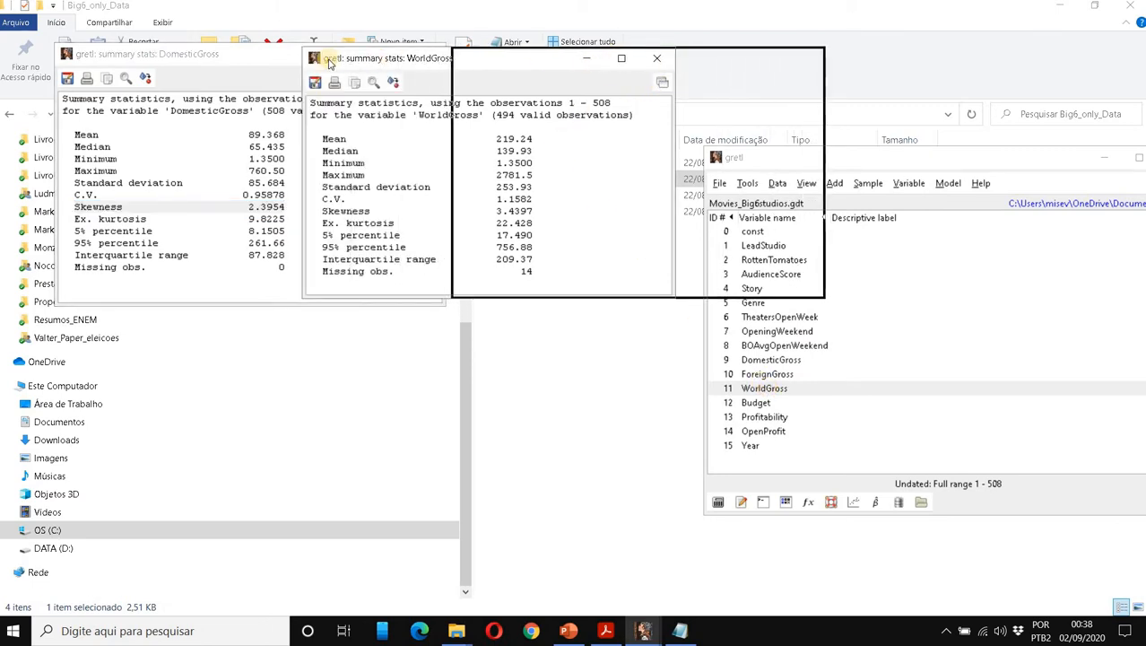
pyautogui.moveTo(285, 59); pyautogui.dragTo(278, 41)
pyautogui.moveTo(520, 60); pyautogui.dragTo(506, 38)
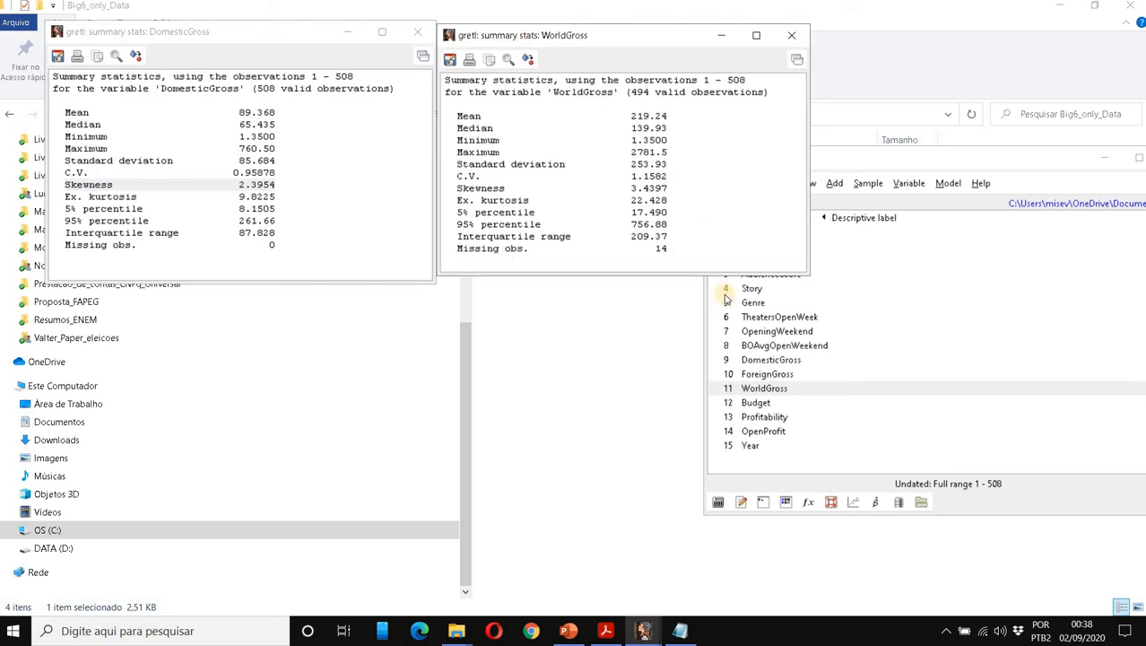
# Plot the DomesticGross frequency histogram (27.95% in lowest bin), move it top-left, and close the frequency table.
pyautogui.click(787, 379)
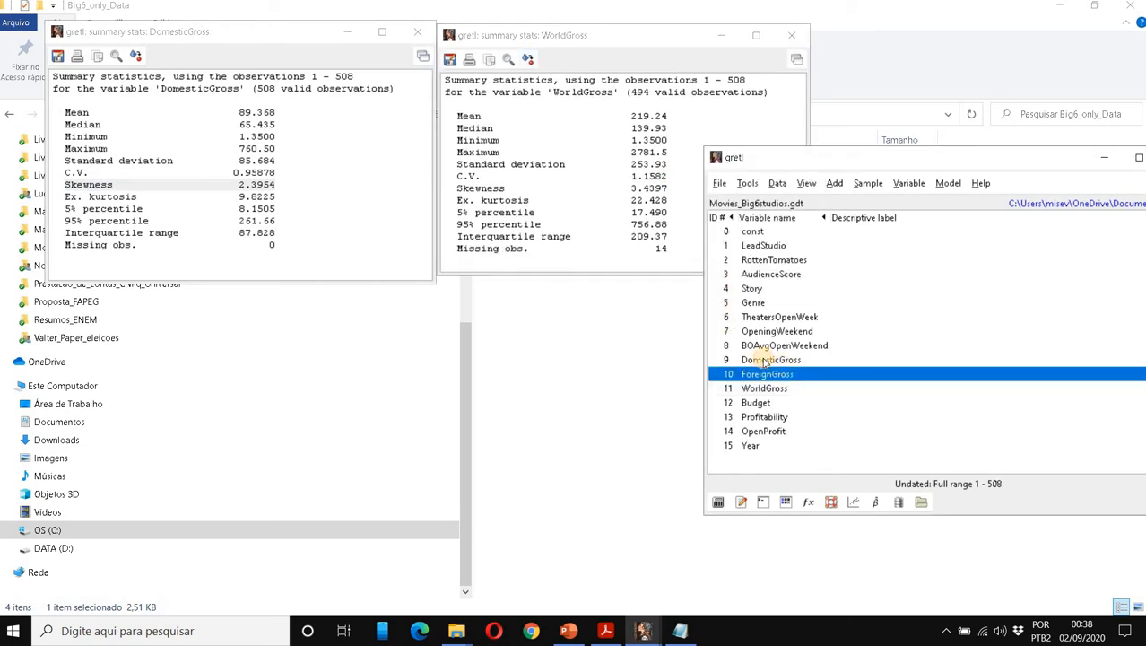
pyautogui.click(764, 360)
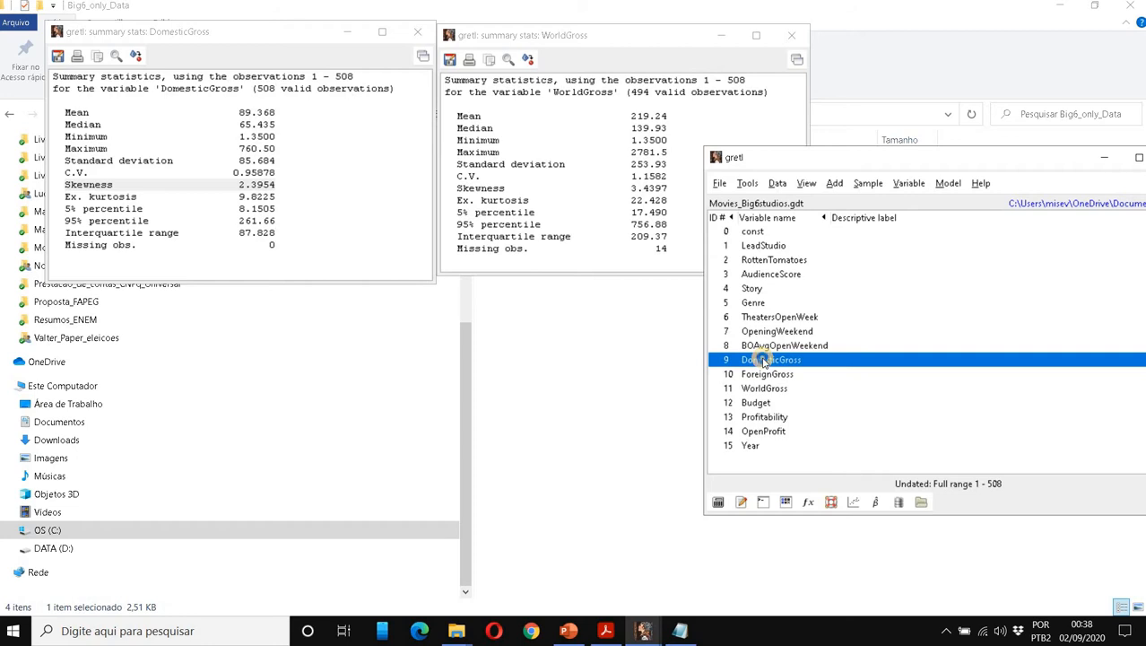
pyautogui.rightClick(764, 360)
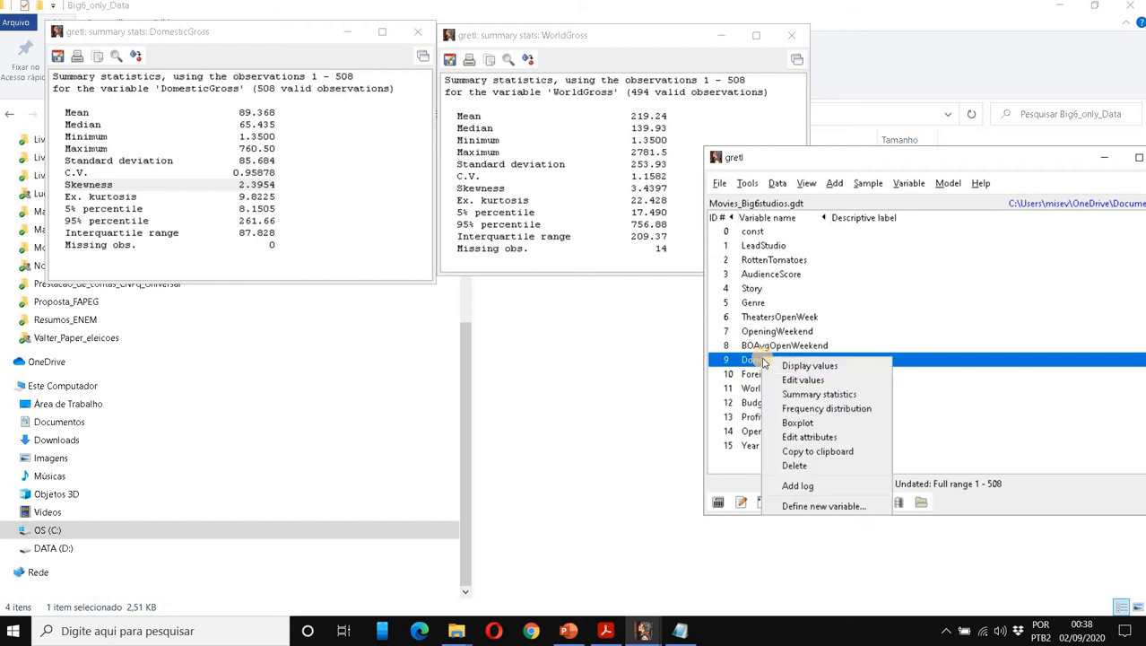
pyautogui.click(825, 408)
pyautogui.click(894, 517)
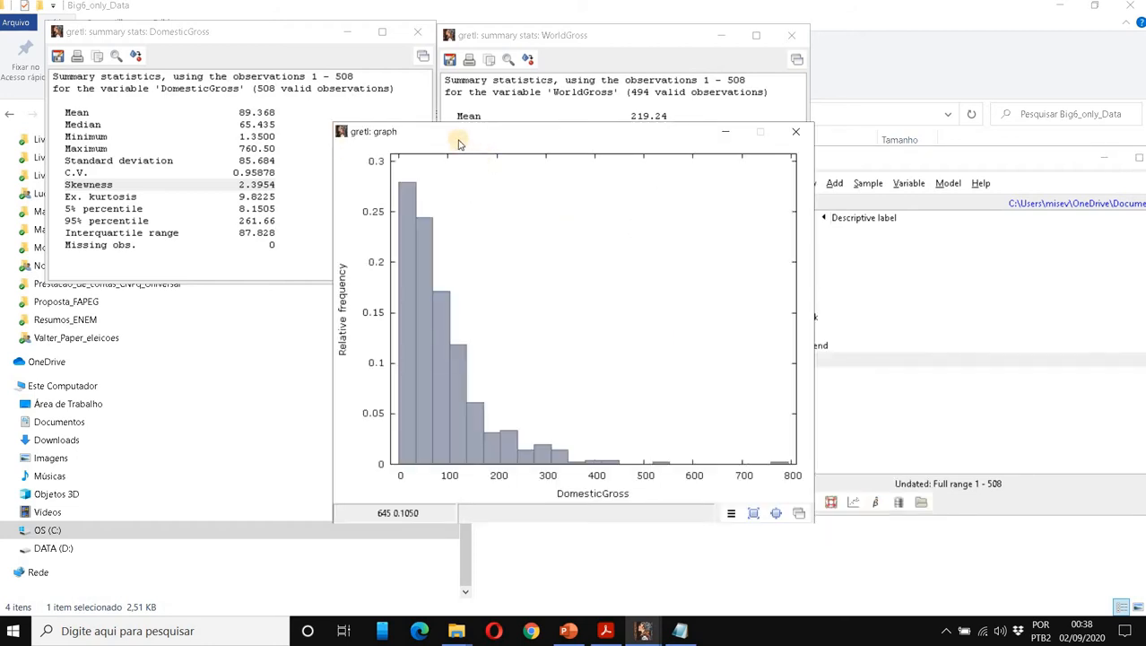
pyautogui.moveTo(397, 131); pyautogui.dragTo(167, 42)
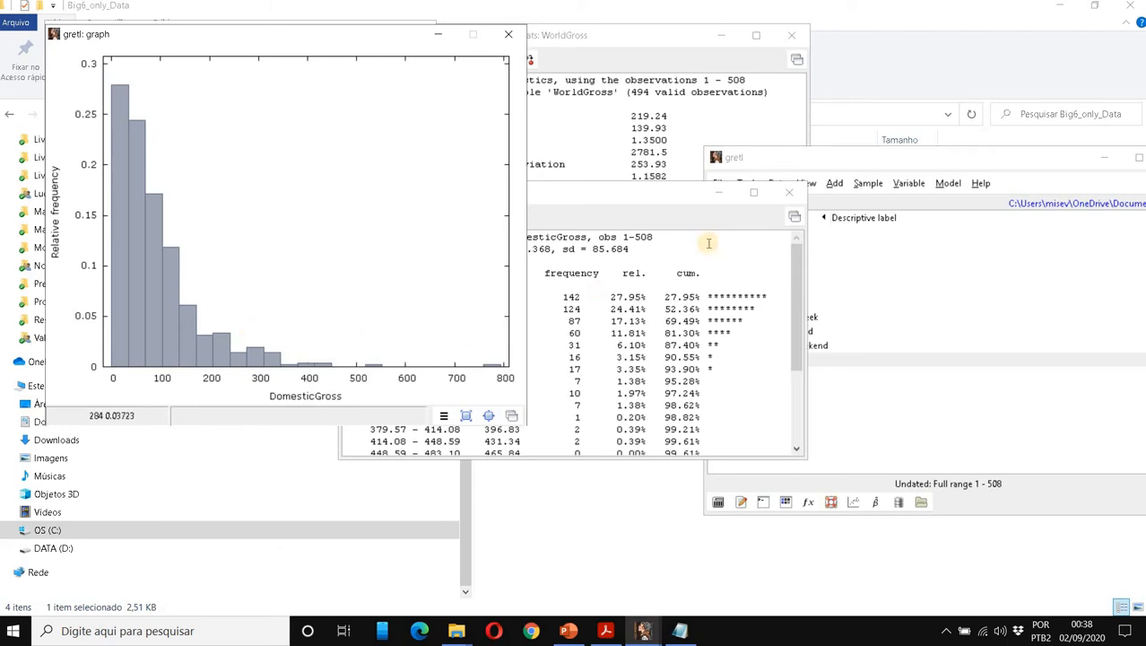
pyautogui.click(788, 192)
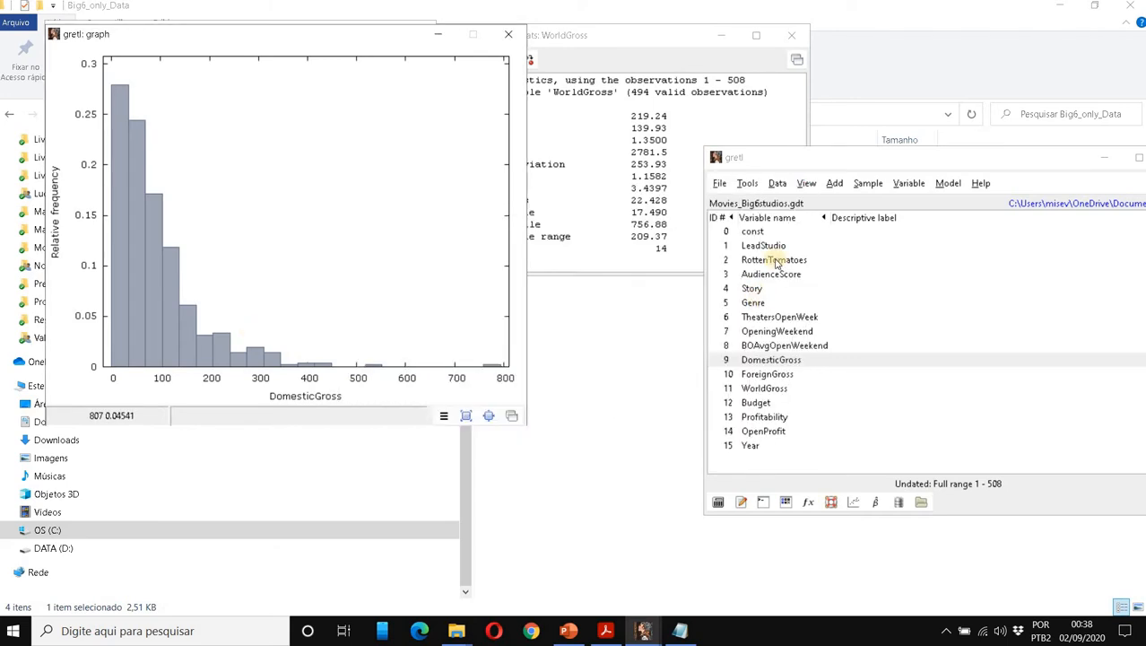
pyautogui.click(798, 398)
# Plot a 23-bin WorldGross histogram beside DomesticGross's and move its frequency table to the bottom.
pyautogui.rightClick(798, 397)
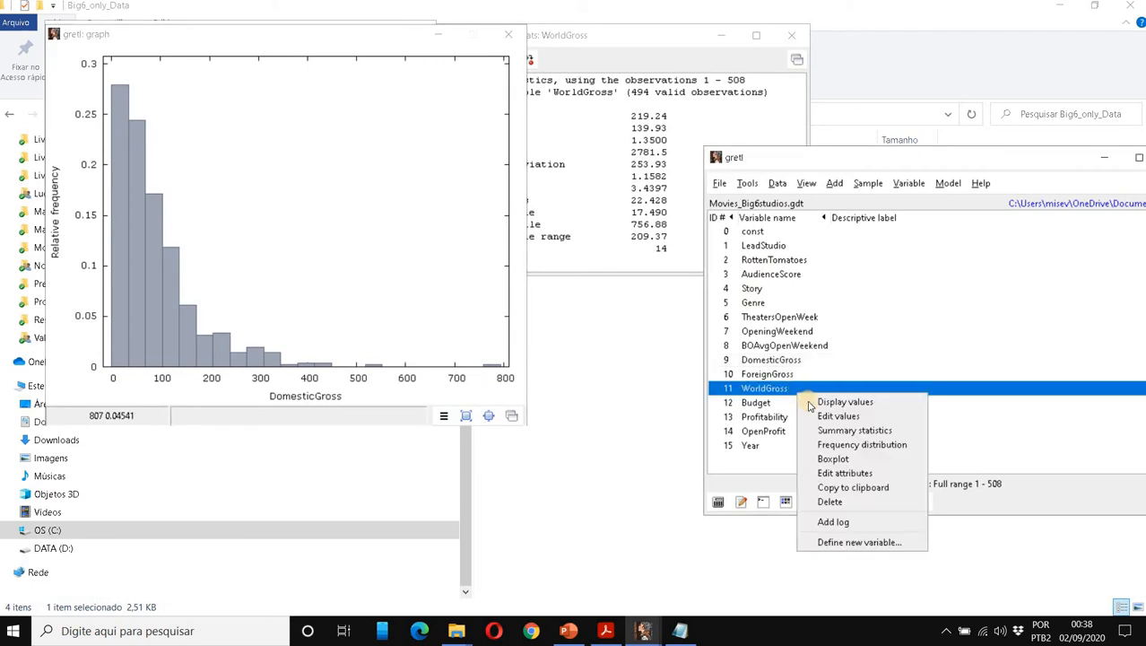
pyautogui.click(847, 445)
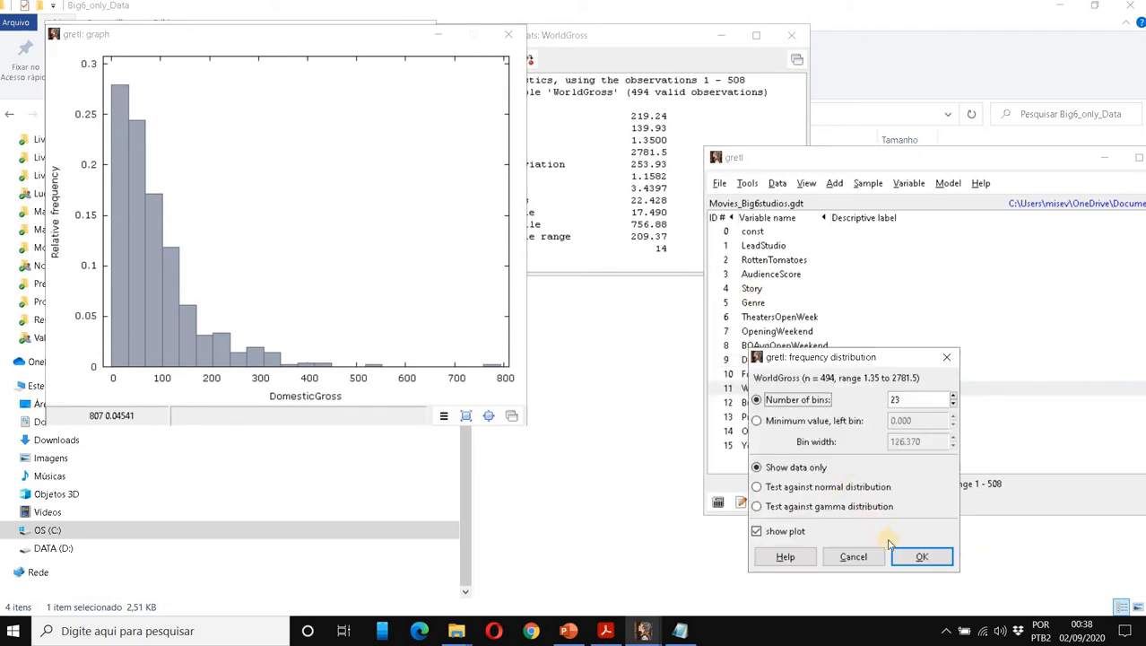
pyautogui.click(921, 556)
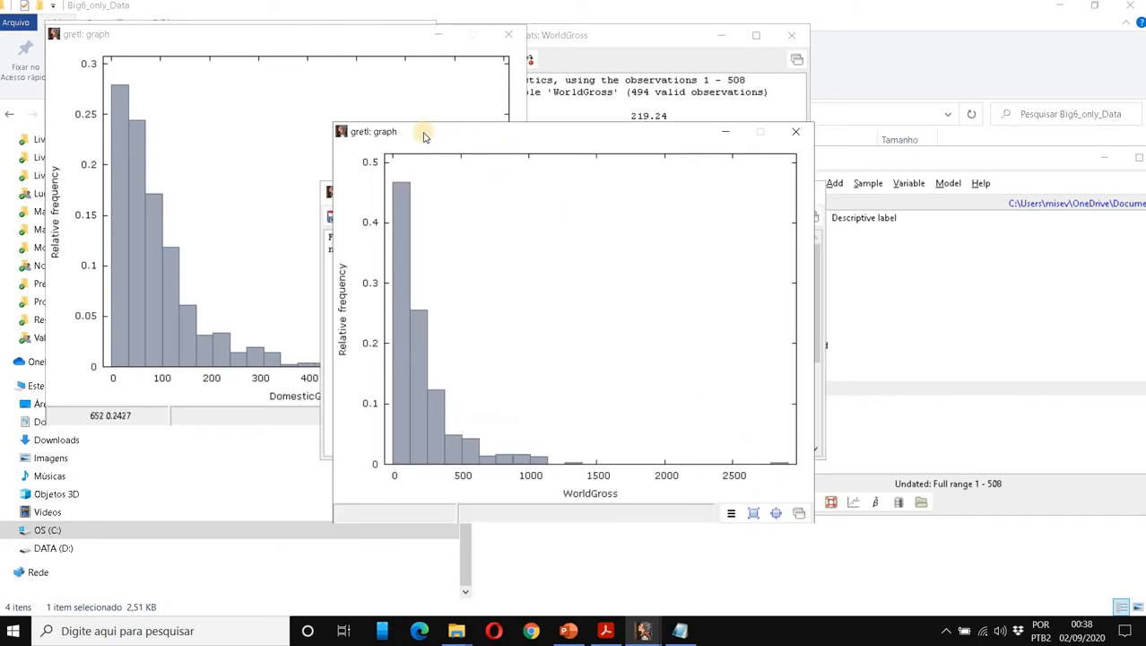
pyautogui.moveTo(619, 38)
pyautogui.mouseDown()
pyautogui.moveTo(750, 47)
pyautogui.moveTo(822, 36)
pyautogui.moveTo(619, 39)
pyautogui.mouseUp()
pyautogui.moveTo(416, 187); pyautogui.dragTo(375, 444)
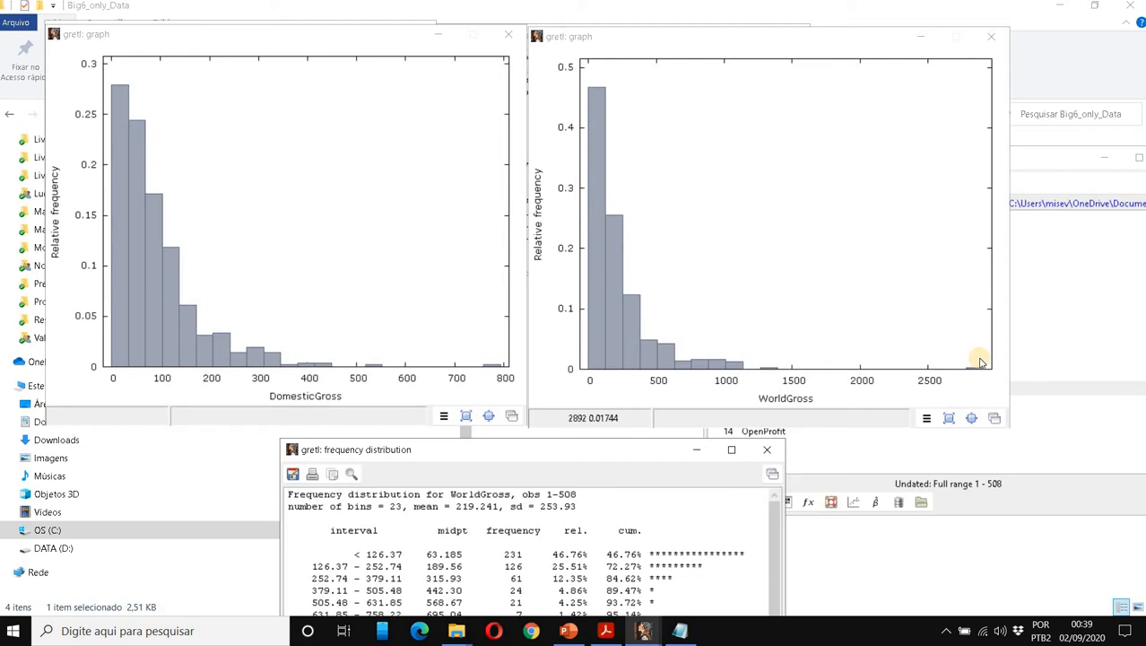
# Close both histograms, both summary-statistics windows and the WorldGross frequency table, then move the dataset window left.
pyautogui.click(994, 43)
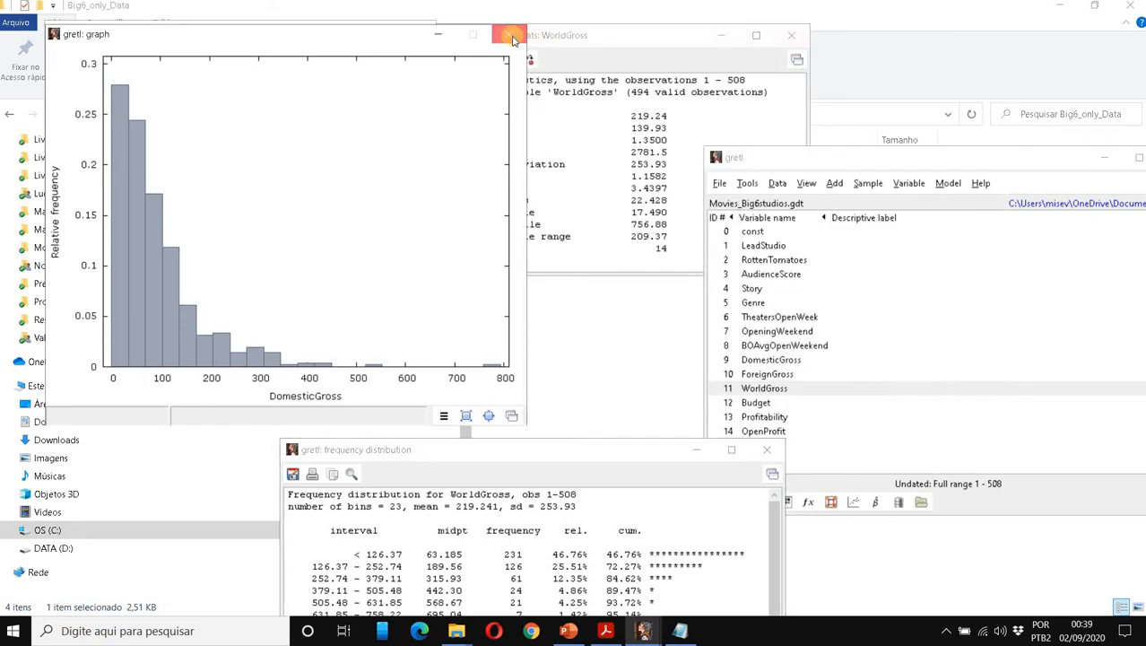
pyautogui.click(508, 34)
pyautogui.click(415, 33)
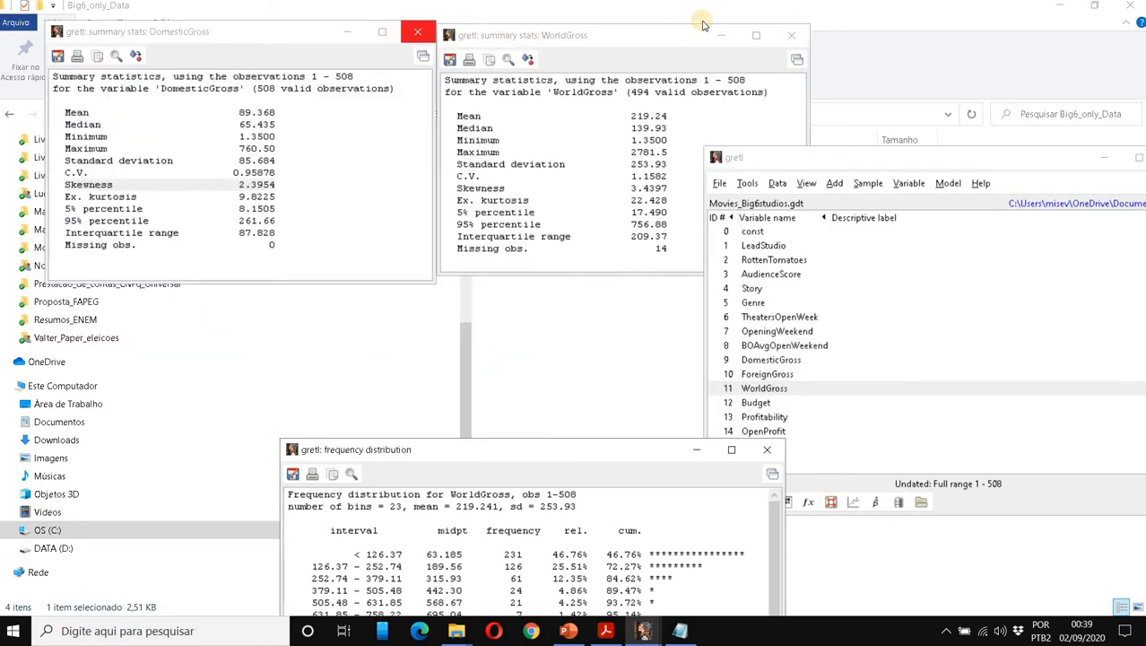
pyautogui.click(794, 32)
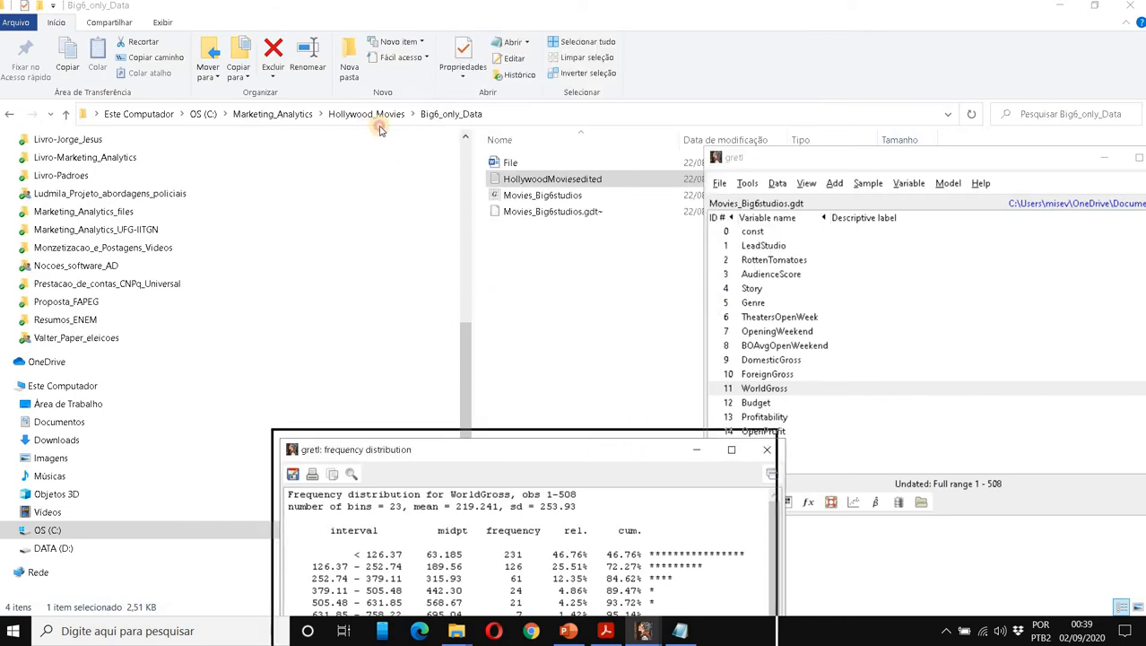
pyautogui.moveTo(768, 444); pyautogui.dragTo(530, 119)
pyautogui.click(529, 122)
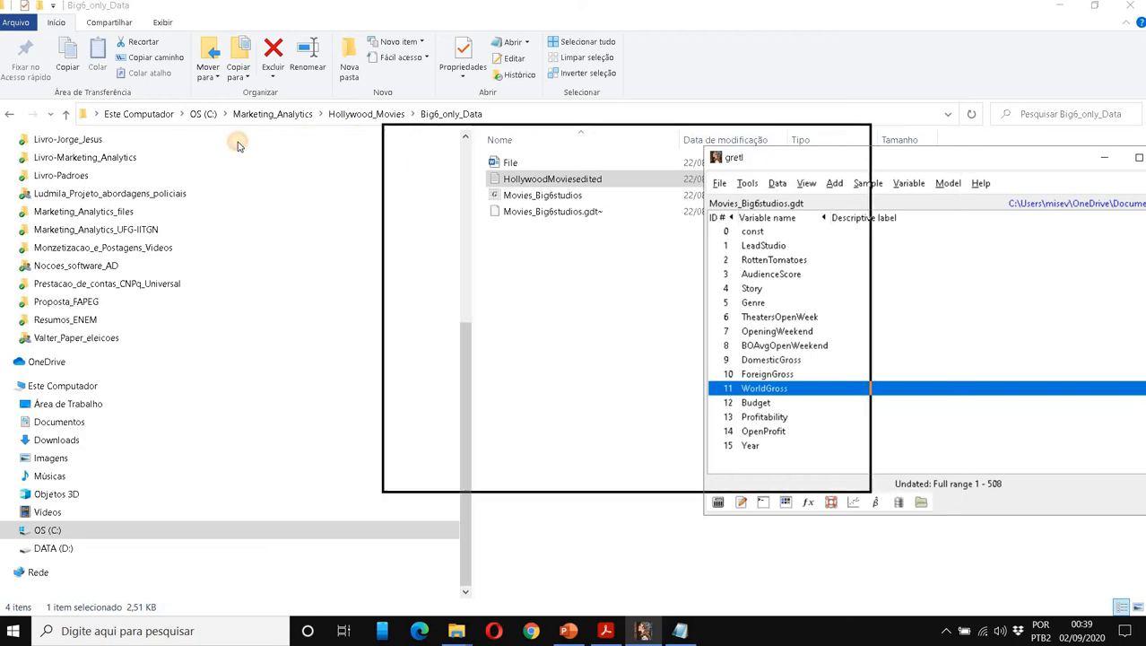
pyautogui.moveTo(238, 145); pyautogui.dragTo(238, 147)
pyautogui.click(263, 258)
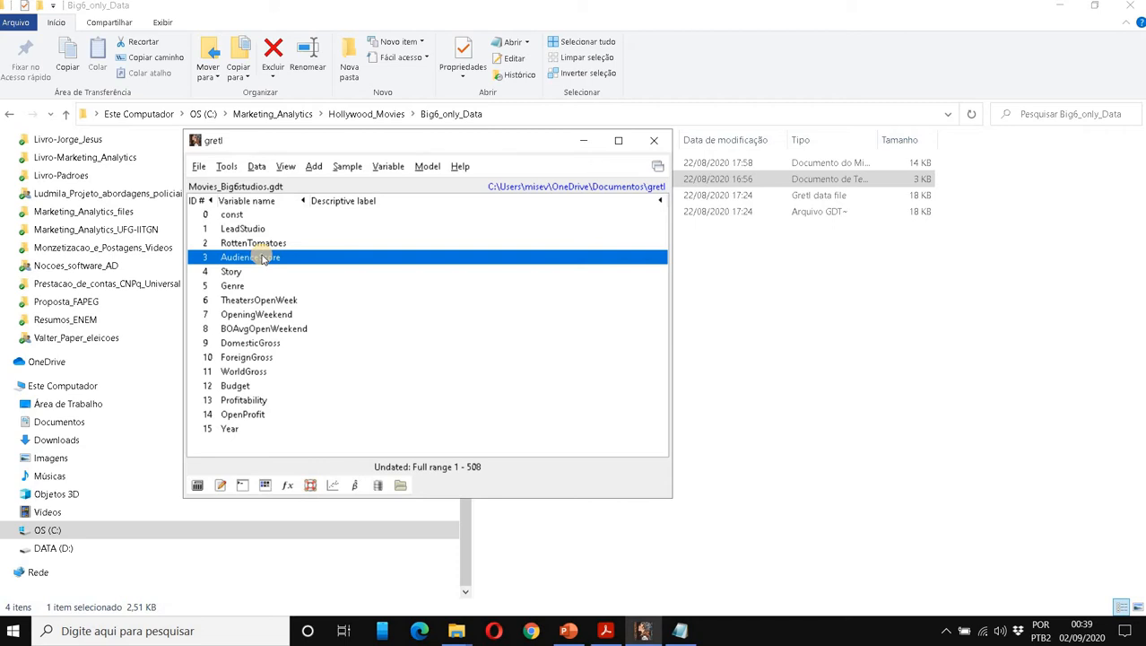
pyautogui.click(267, 287)
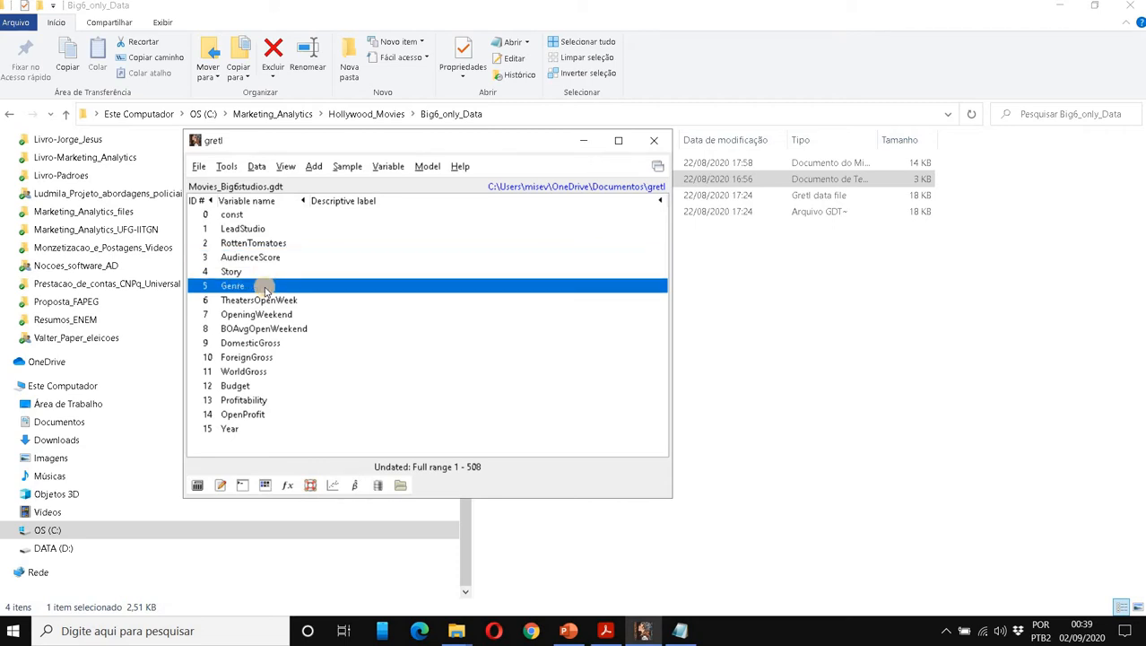
pyautogui.doubleClick(266, 287)
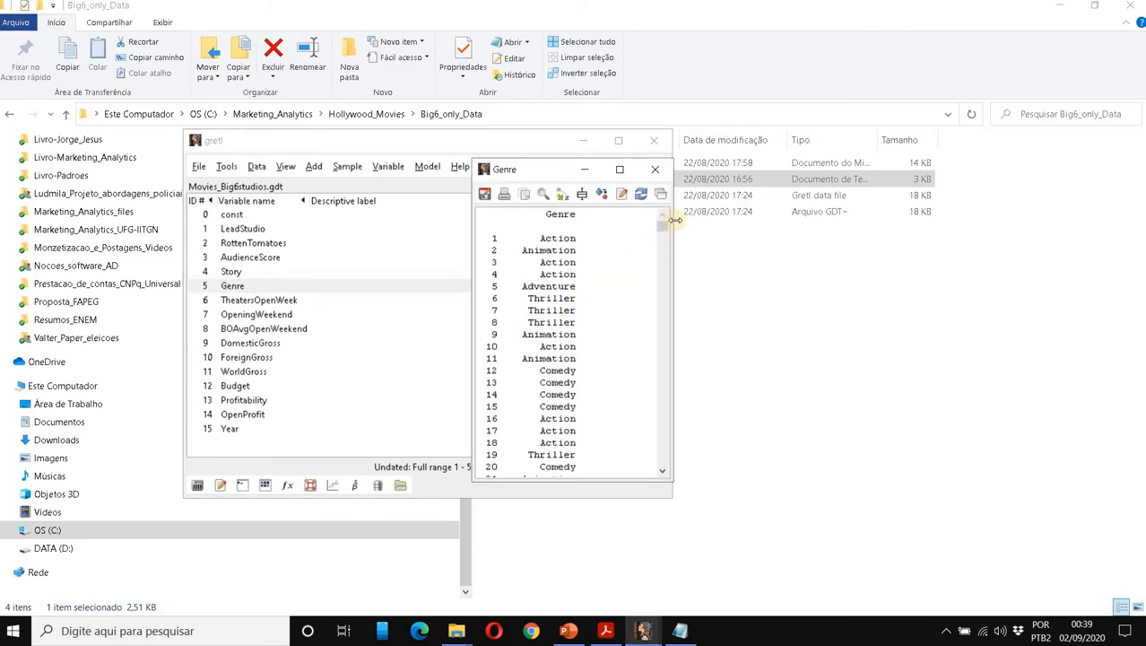
pyautogui.moveTo(664, 263); pyautogui.dragTo(663, 406)
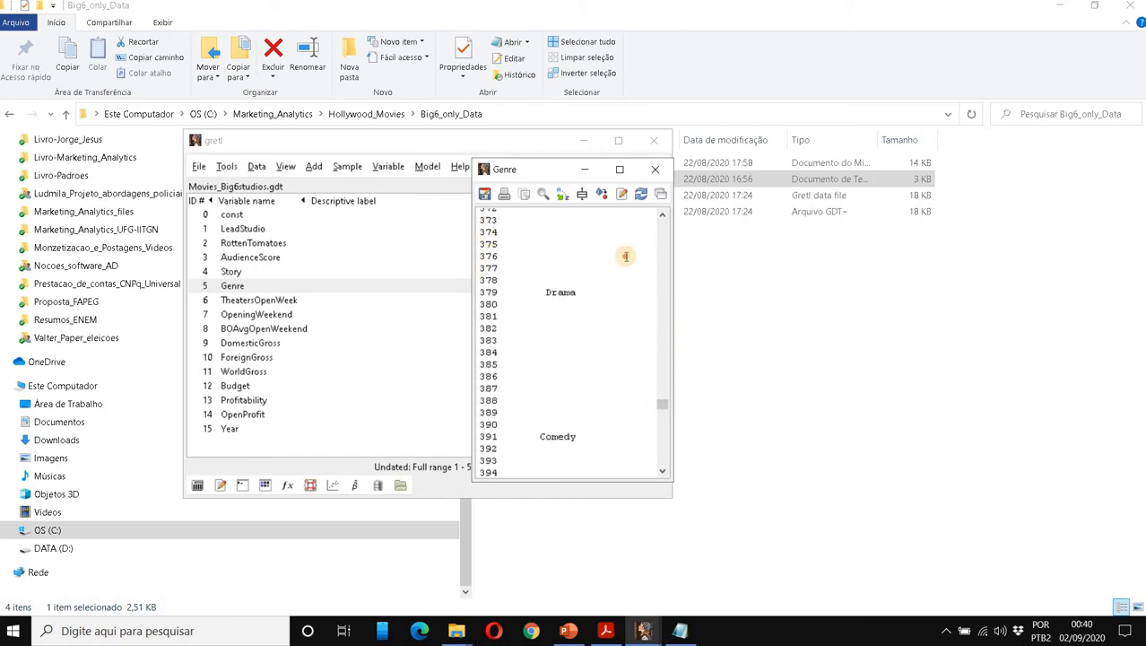
pyautogui.moveTo(625, 257); pyautogui.dragTo(485, 231)
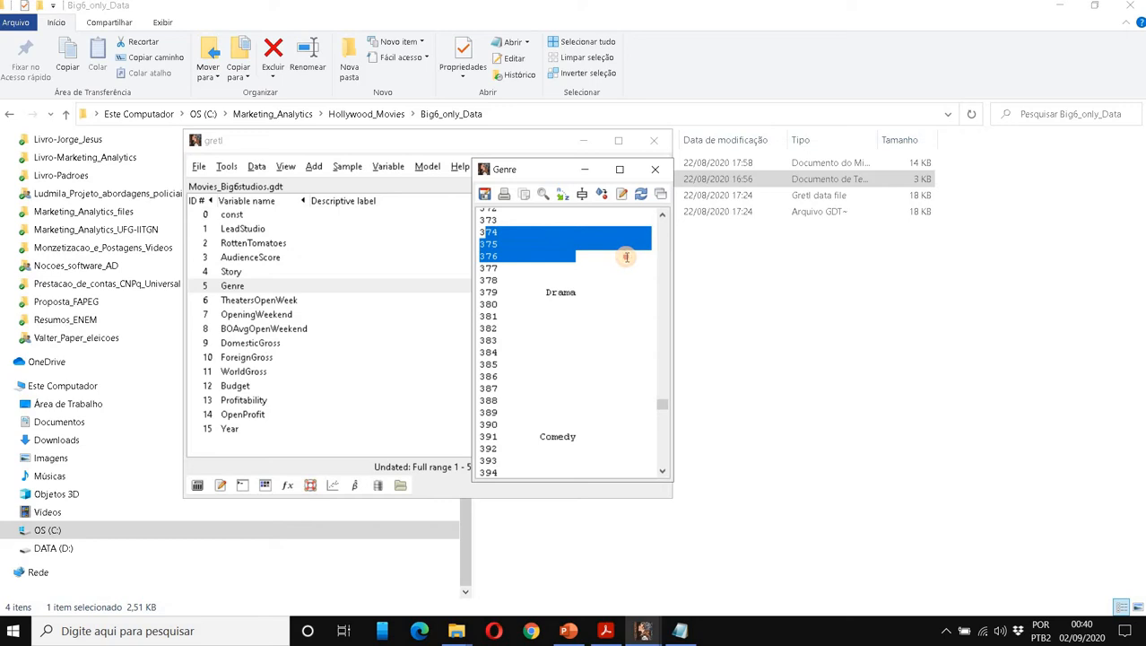
pyautogui.click(654, 169)
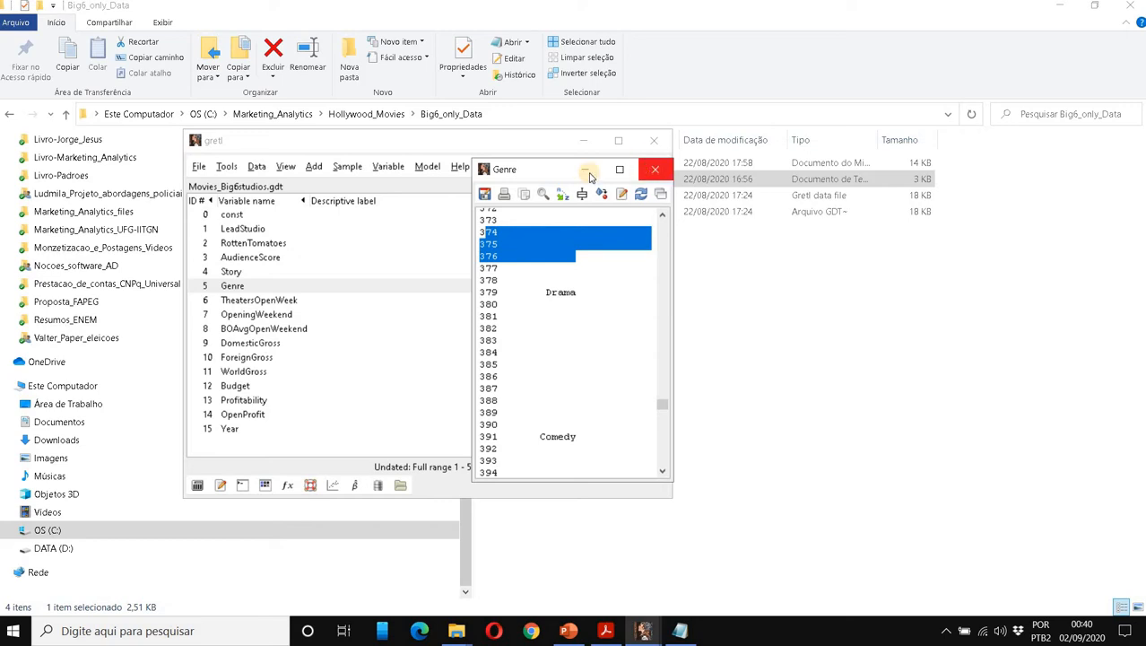
# Drop observations with missing values from the sample, removing 162 and leaving 346 of 508.
pyautogui.click(339, 170)
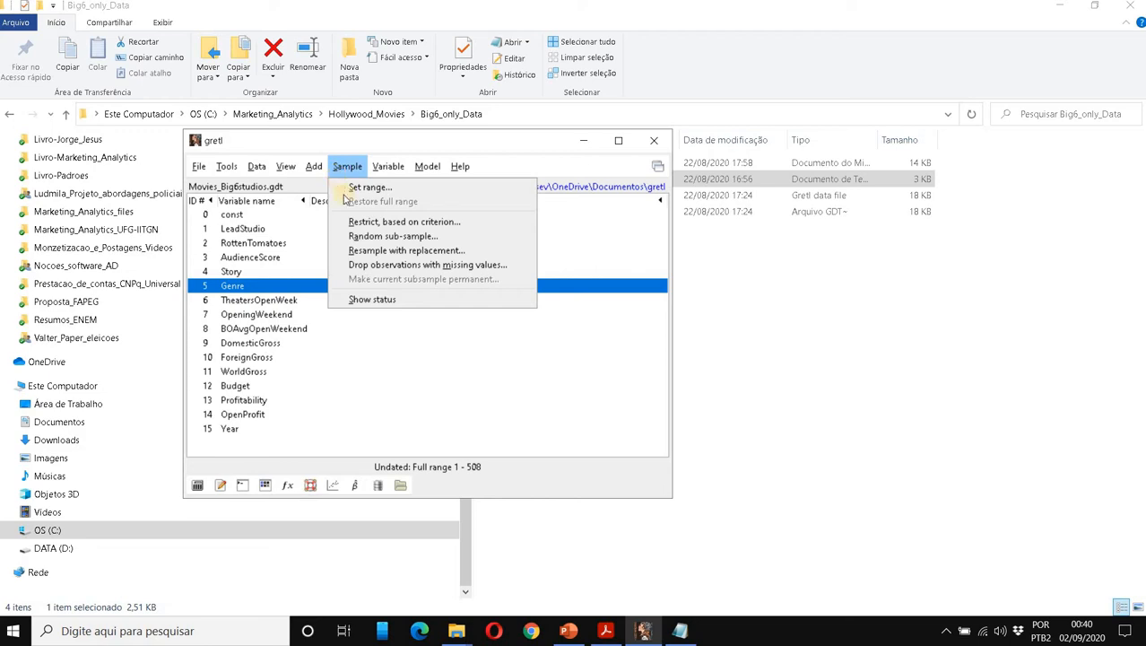
pyautogui.click(367, 266)
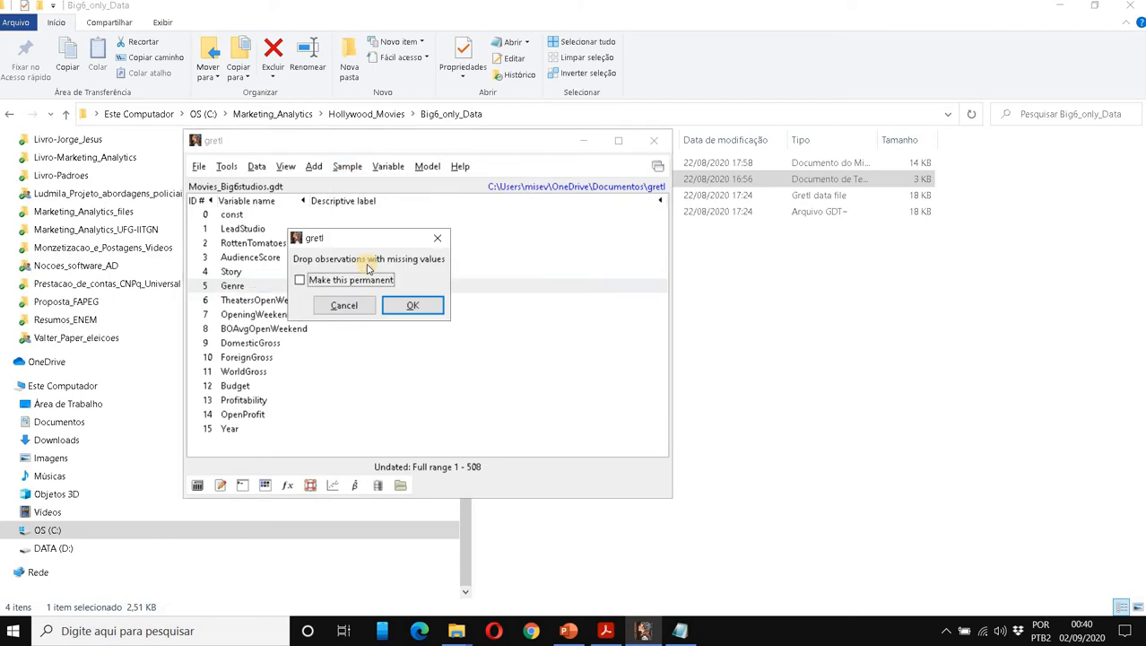
pyautogui.click(403, 307)
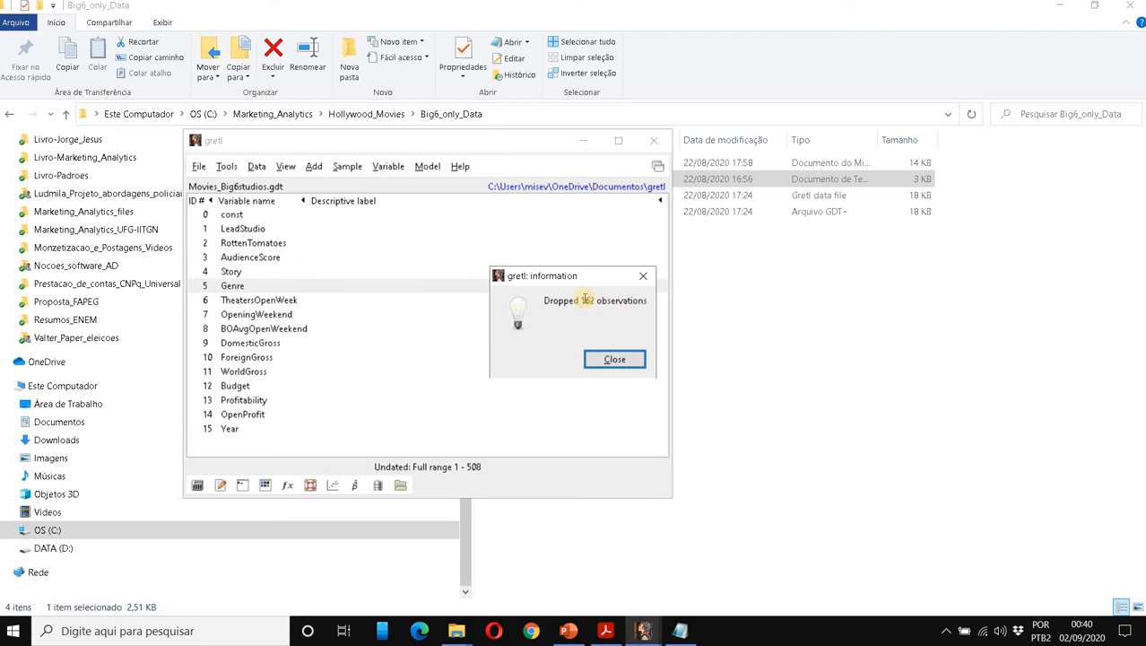
pyautogui.click(614, 358)
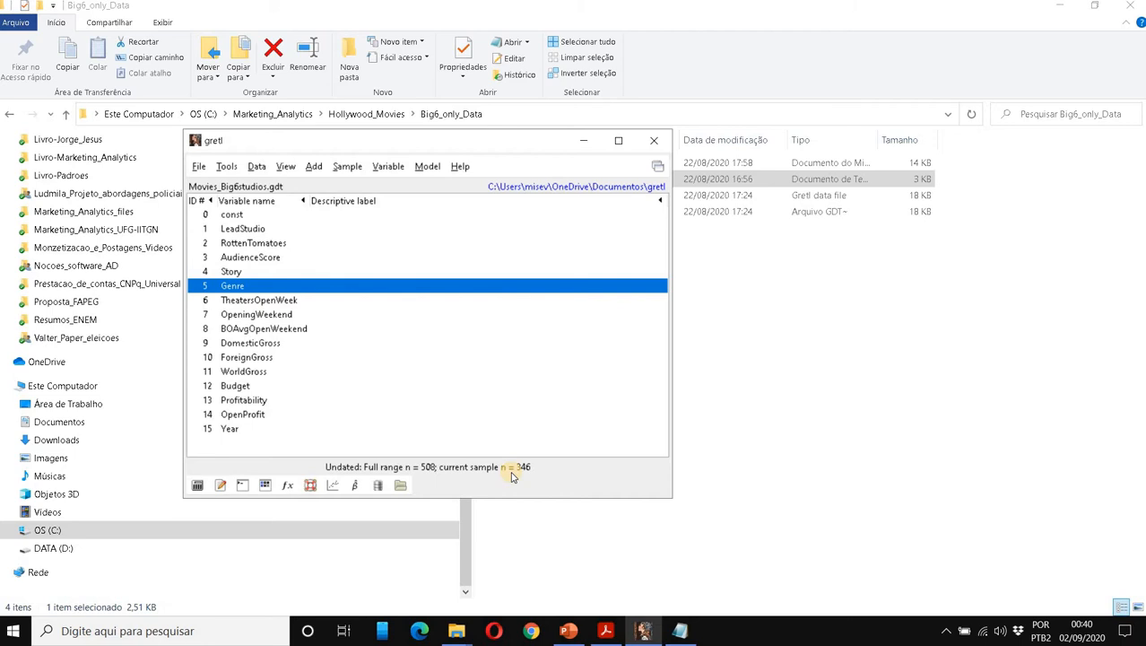
# View the Genre values in the 346-observation sample, then close the Genre listing.
pyautogui.doubleClick(252, 287)
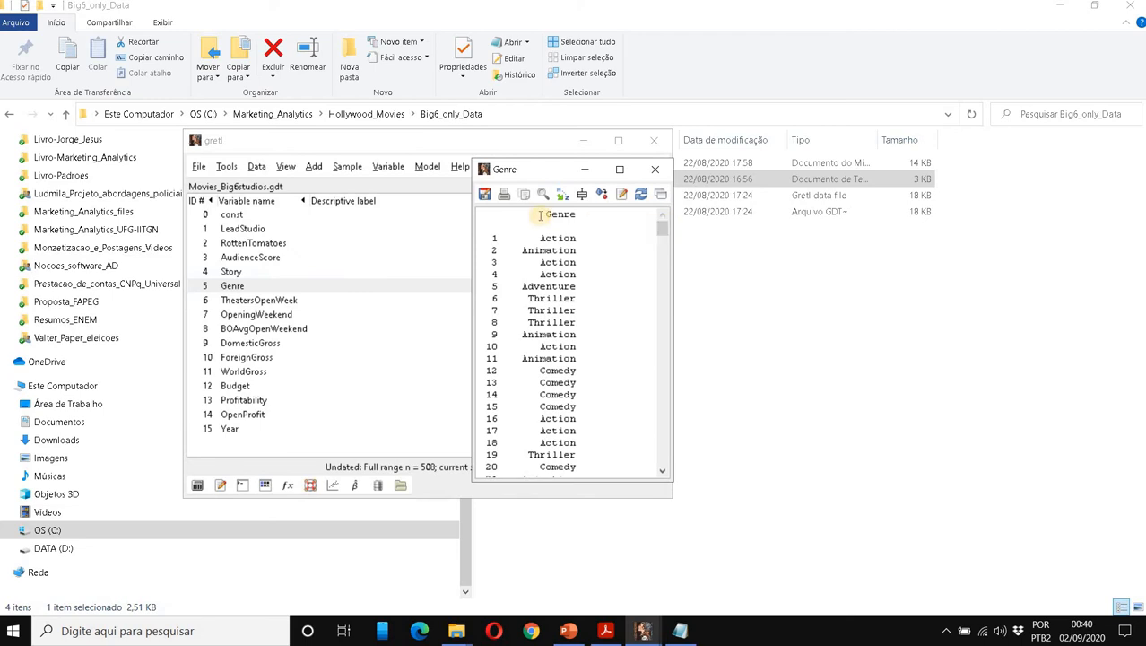
pyautogui.moveTo(539, 216); pyautogui.dragTo(639, 217)
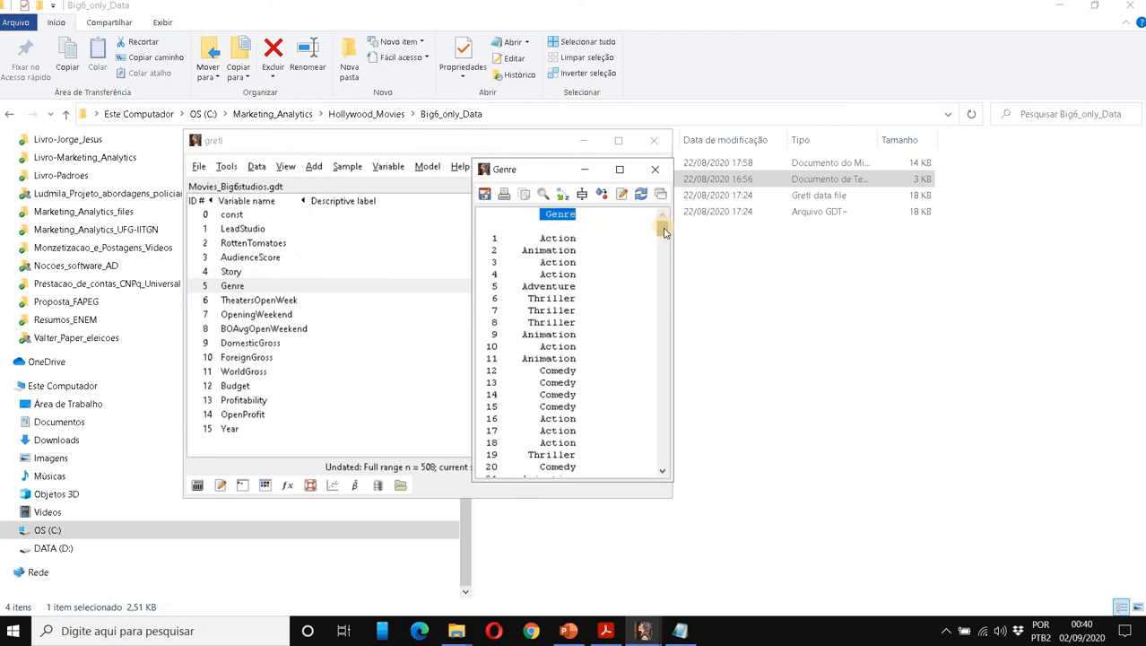
pyautogui.moveTo(664, 228)
pyautogui.mouseDown()
pyautogui.moveTo(656, 469)
pyautogui.moveTo(674, 278)
pyautogui.moveTo(669, 293)
pyautogui.moveTo(664, 226)
pyautogui.mouseUp()
pyautogui.click(660, 170)
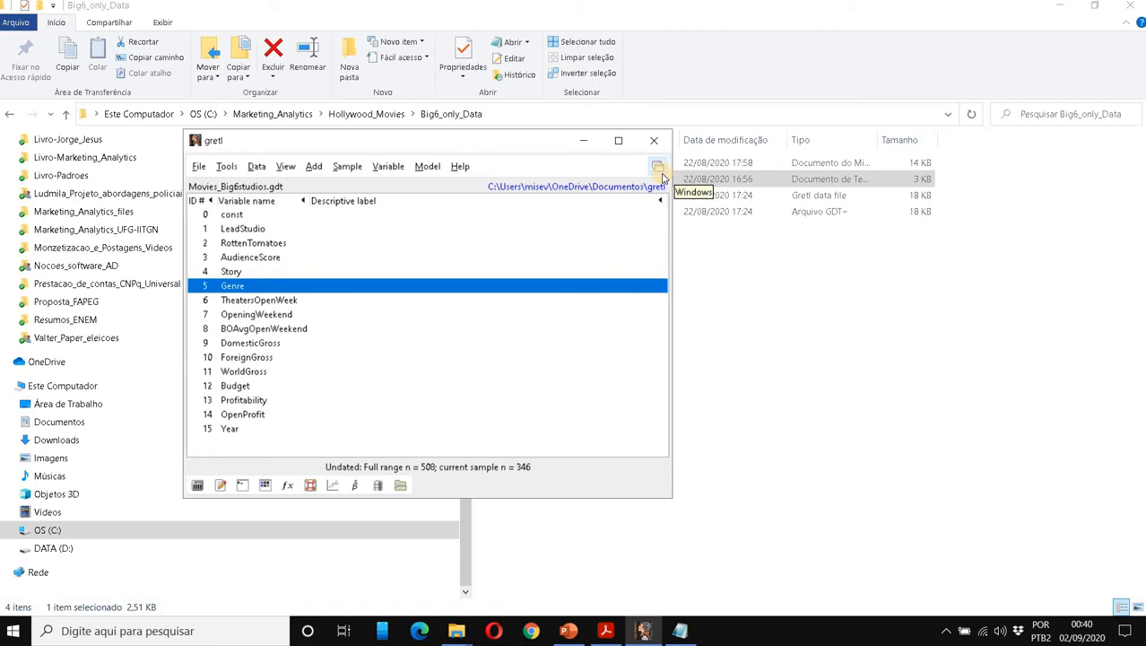
# Run a one-way ANOVA with AudienceScore as response and Genre as treatment, giving F(13, 332) = 3.31904.
pyautogui.click(237, 259)
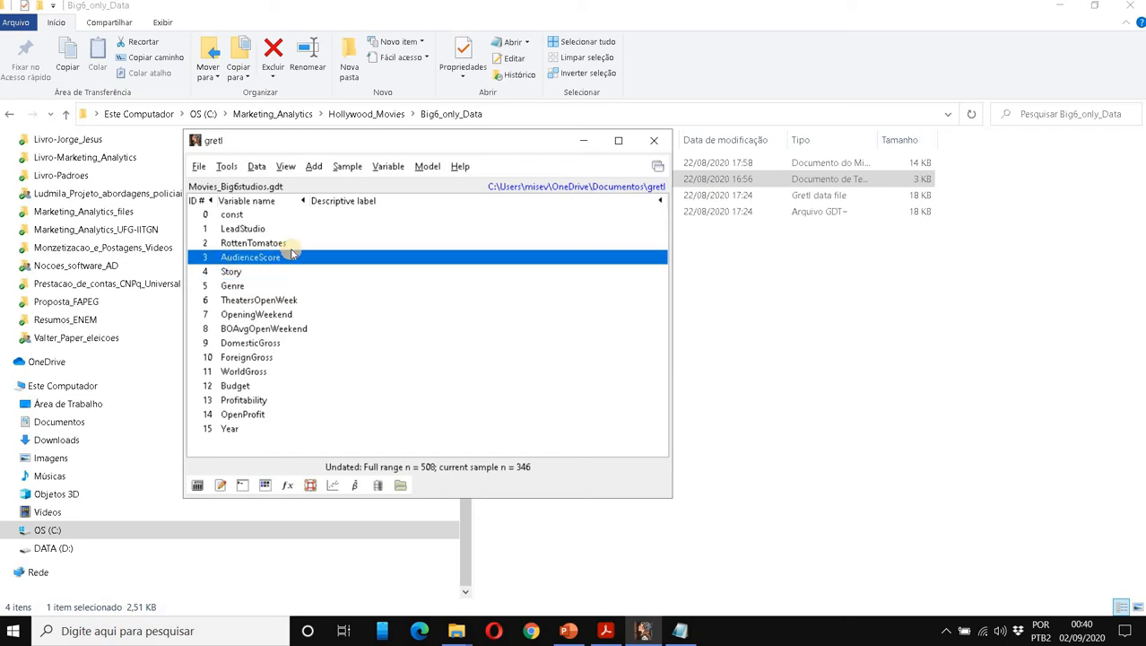
pyautogui.click(428, 167)
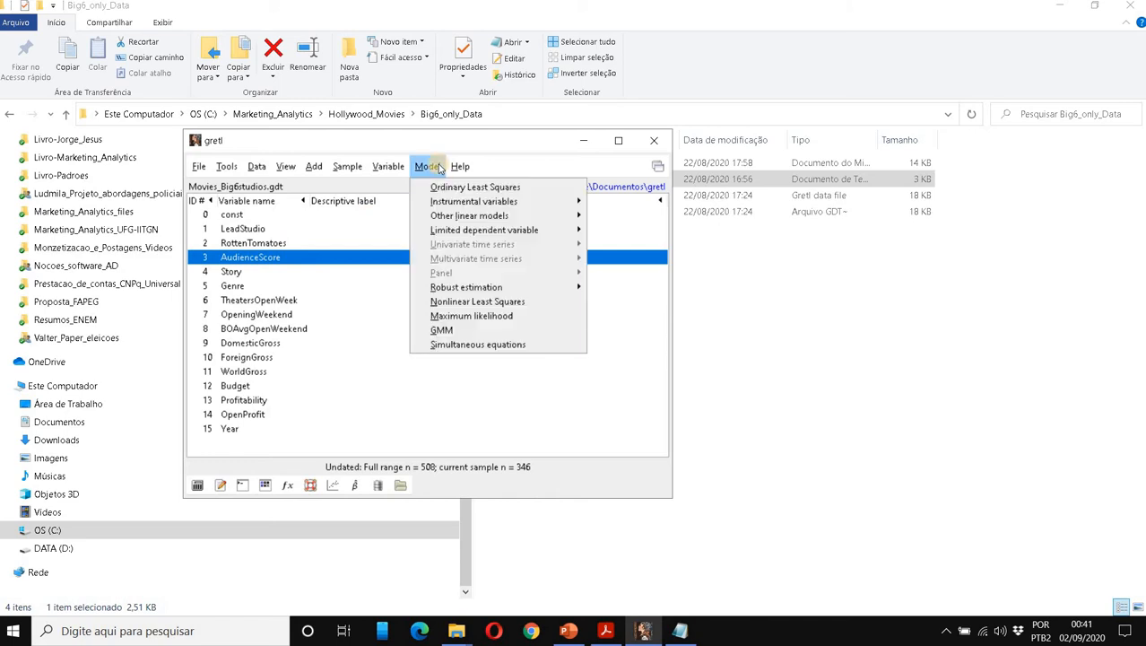
pyautogui.moveTo(457, 217)
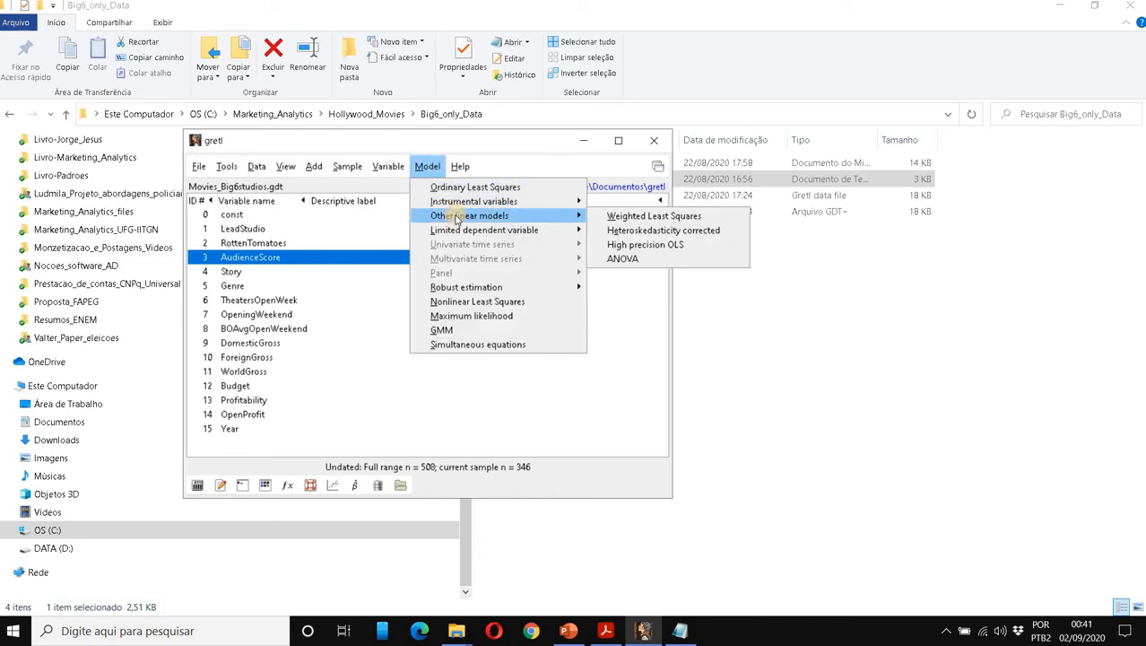
pyautogui.click(657, 259)
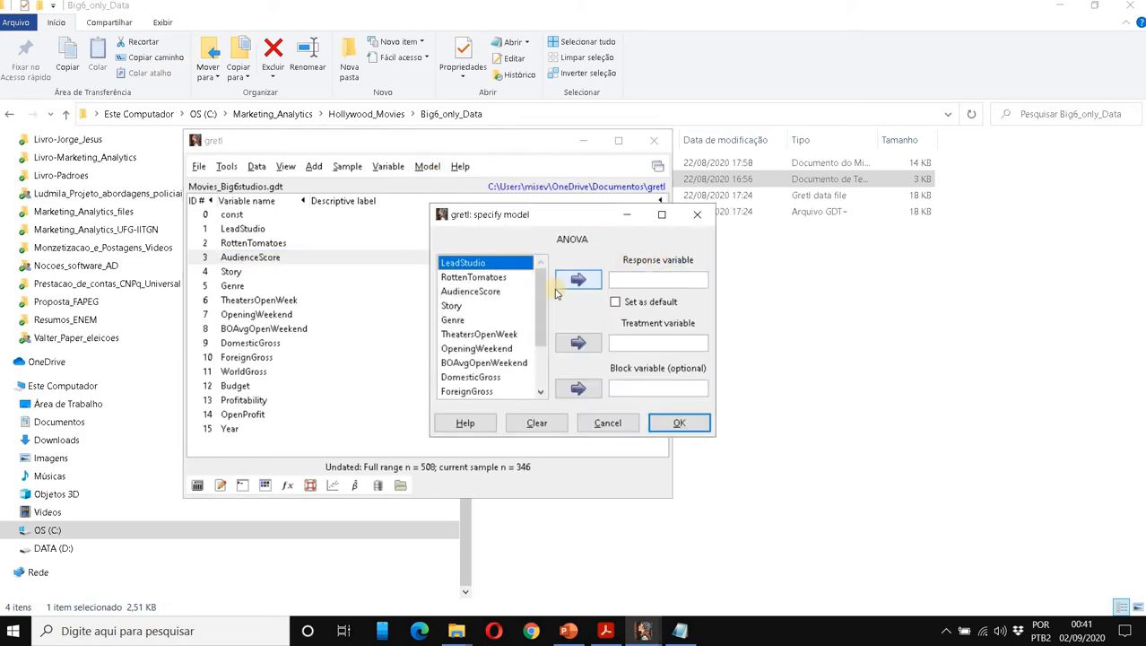
pyautogui.click(465, 293)
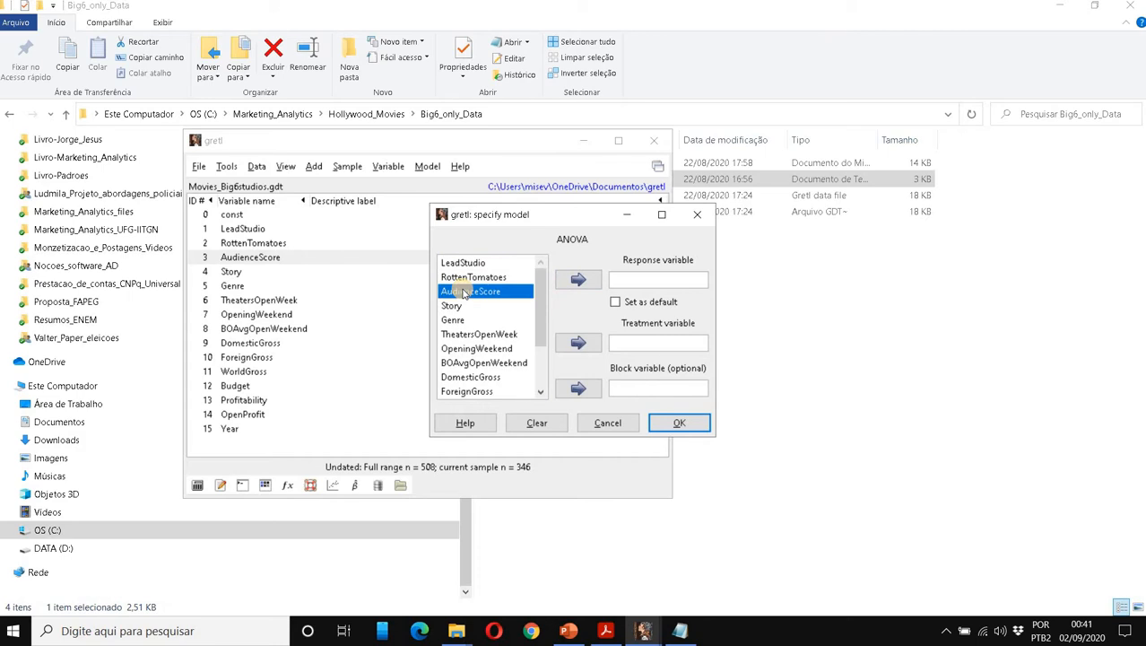
pyautogui.click(578, 279)
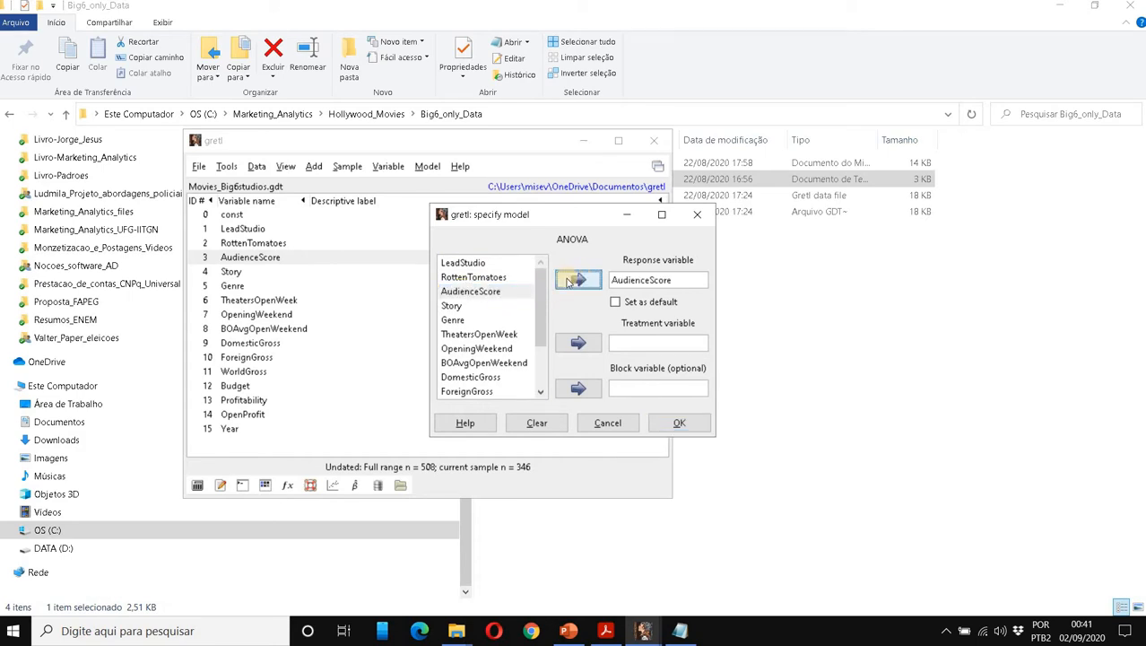
pyautogui.click(452, 320)
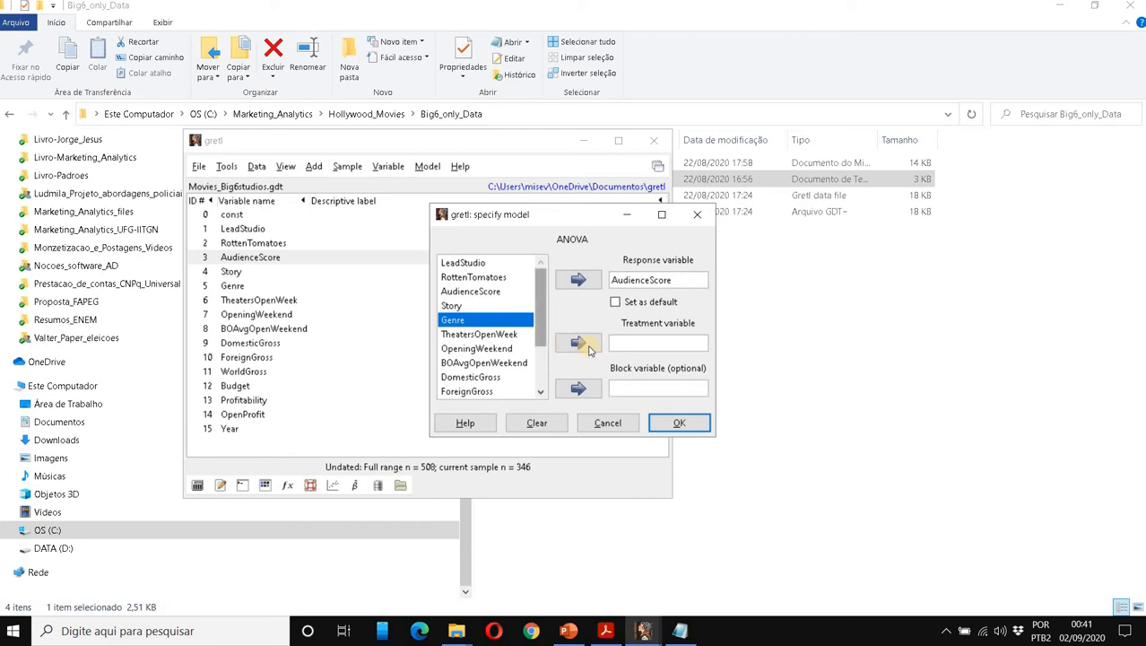
pyautogui.click(578, 342)
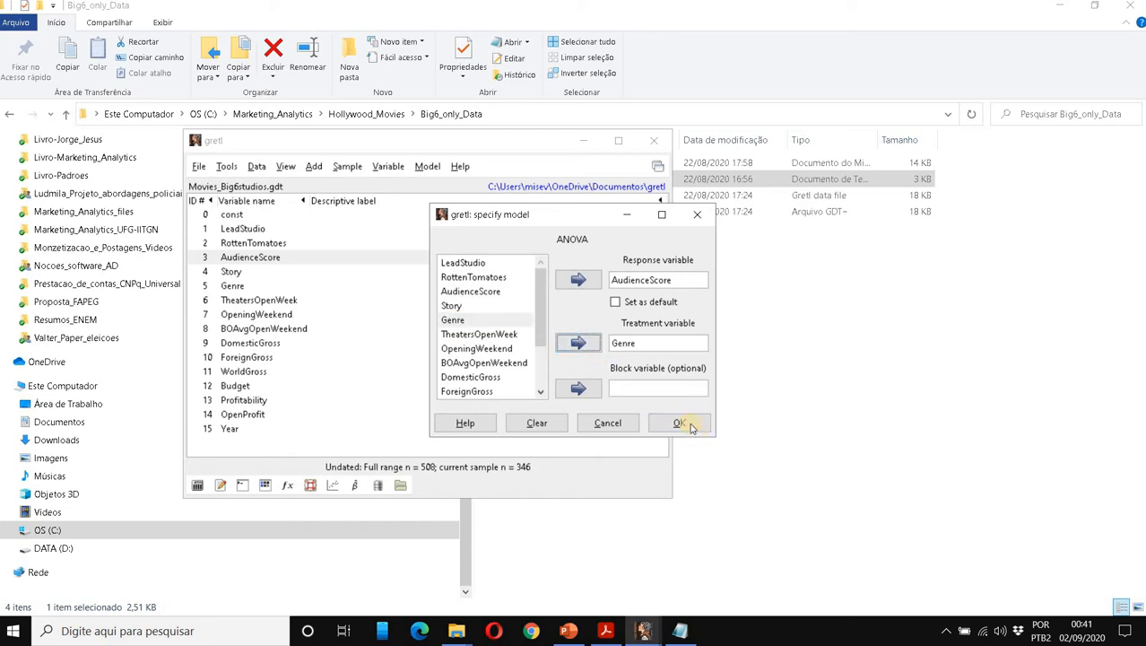
pyautogui.click(682, 422)
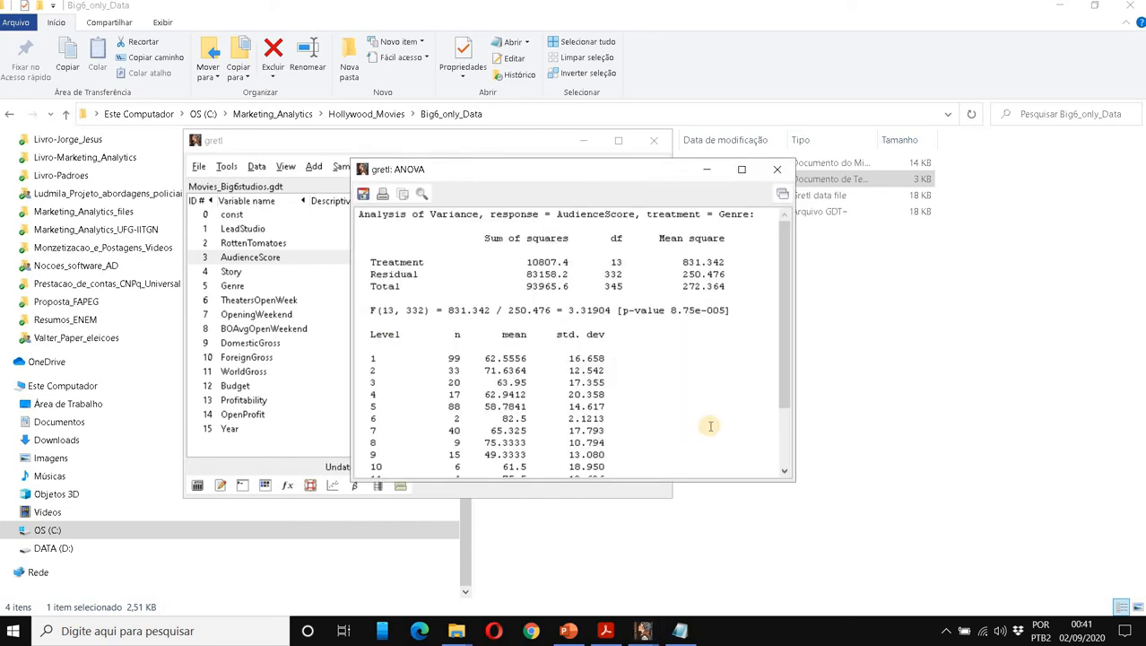
# Highlight the ANOVA F-test and the 14 per-level means, then bring up the Notepad genre code table.
pyautogui.moveTo(360, 215); pyautogui.dragTo(749, 316)
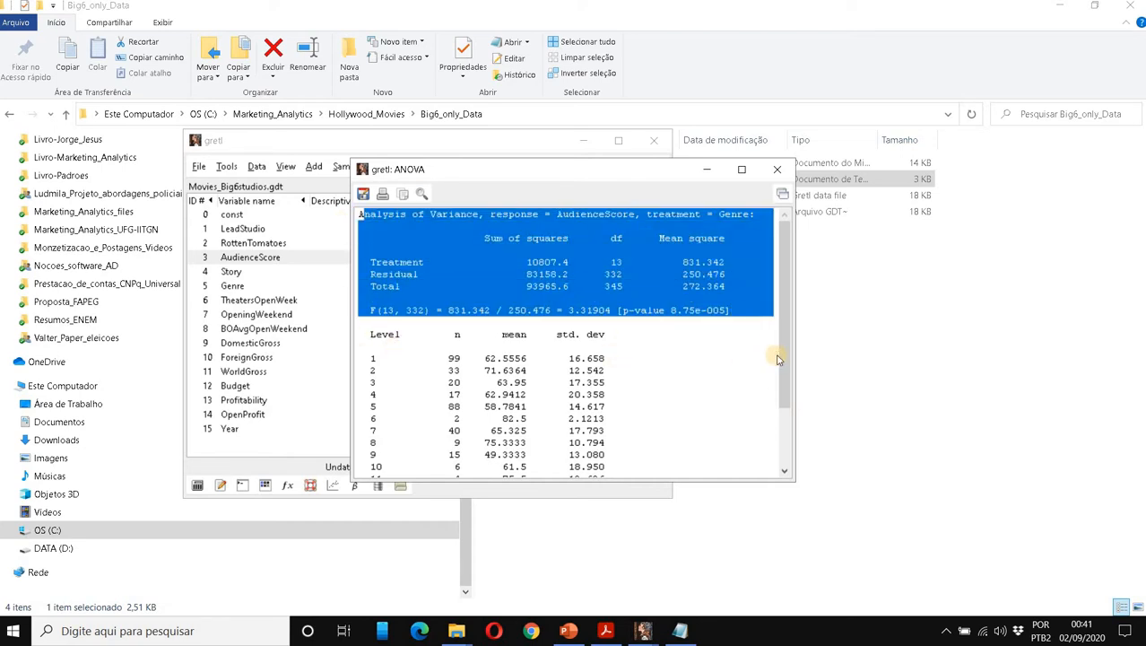
pyautogui.scroll(-2, 783, 468)
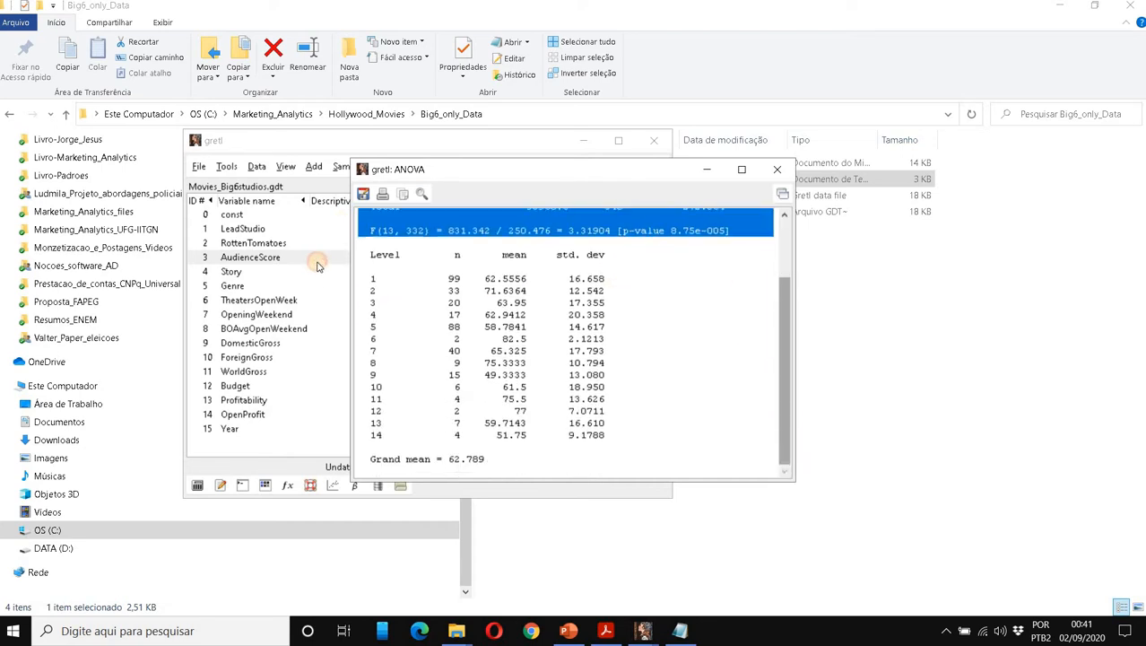
pyautogui.moveTo(362, 274); pyautogui.dragTo(687, 441)
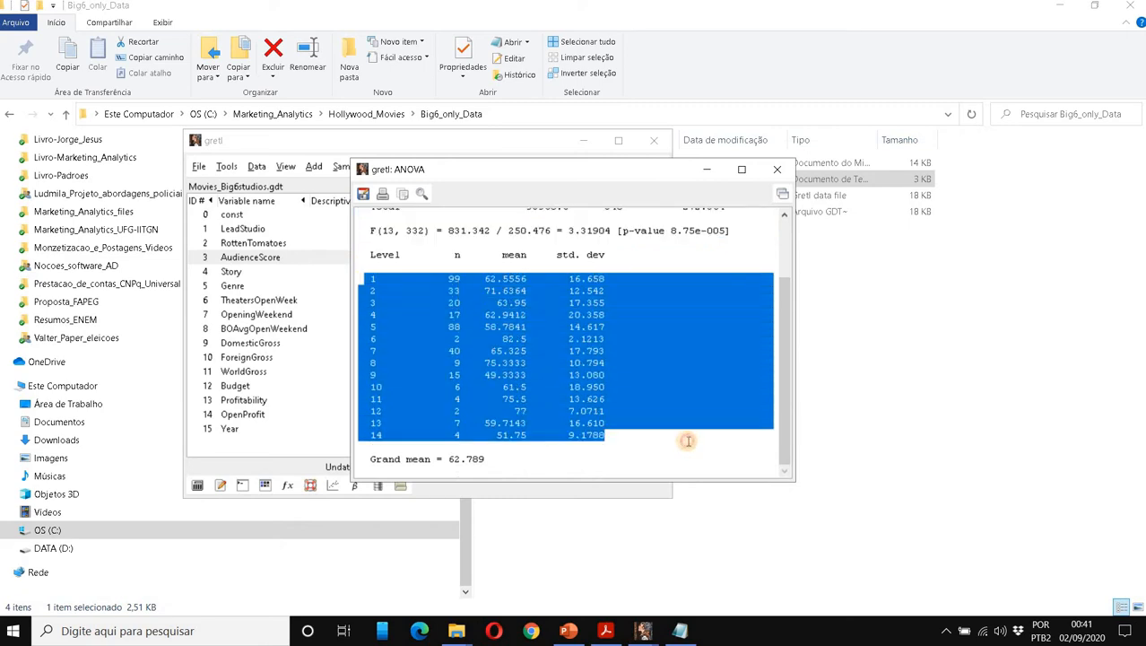
pyautogui.click(680, 630)
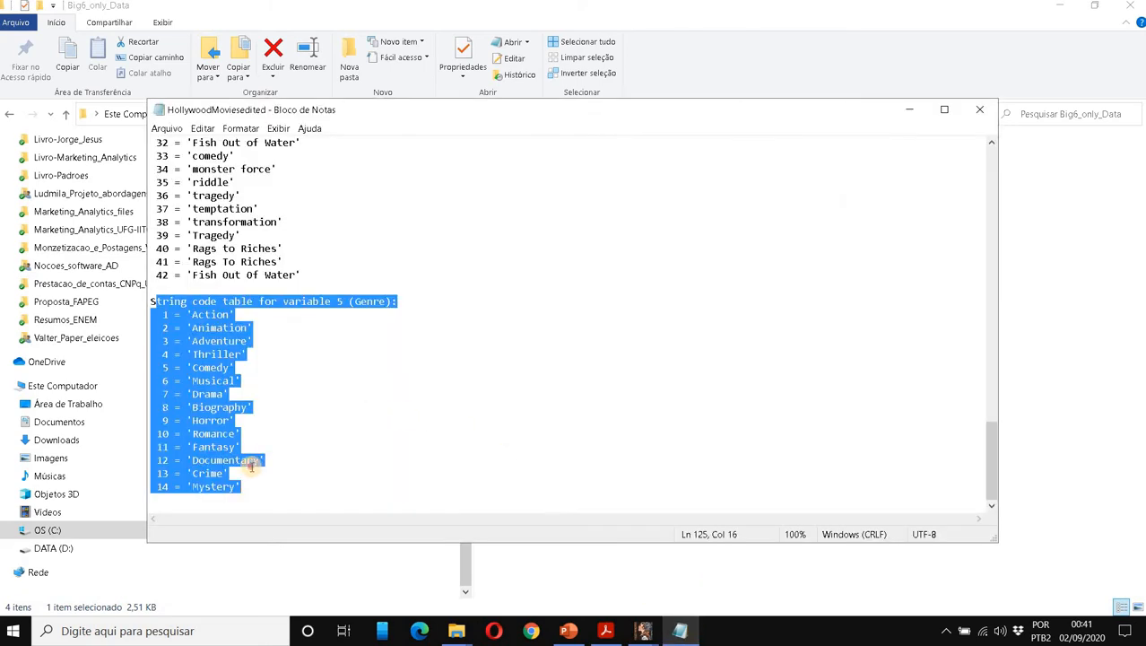
pyautogui.moveTo(242, 495); pyautogui.dragTo(134, 302)
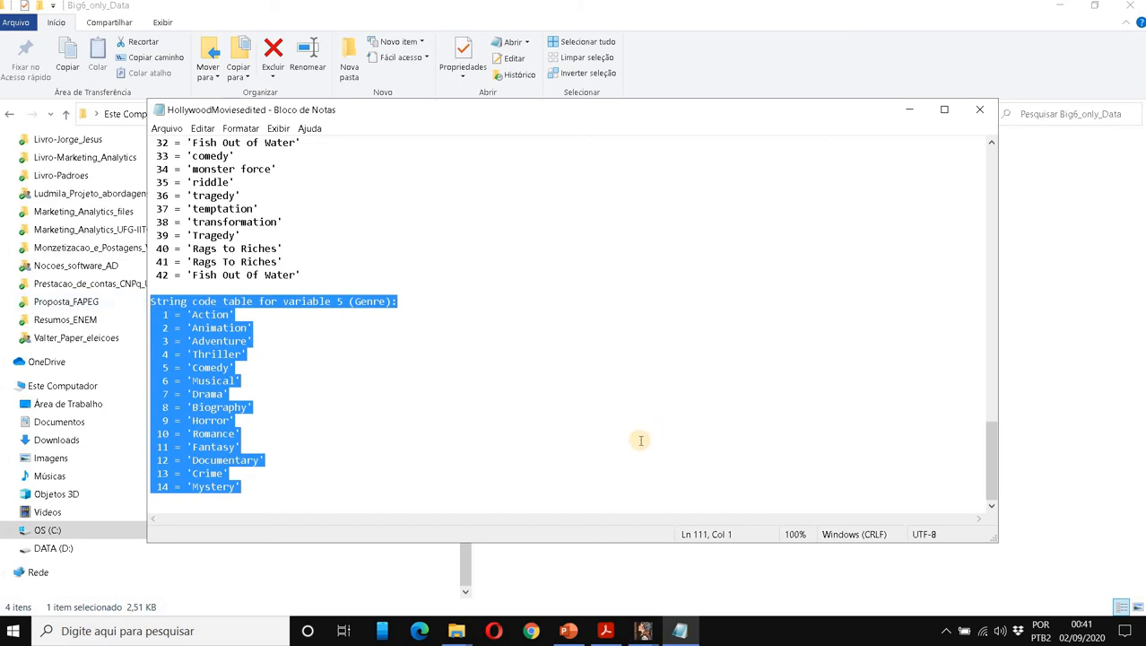
pyautogui.moveTo(150, 302); pyautogui.dragTo(234, 316)
pyautogui.hotkey('alt', 'Tab')
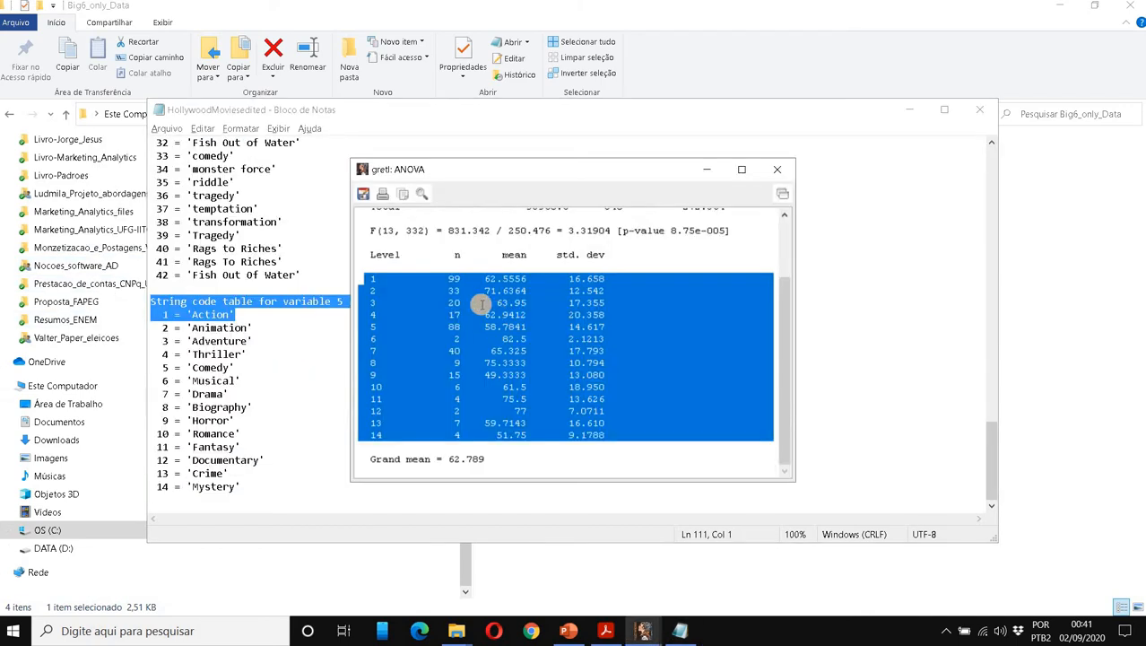
pyautogui.click(489, 263)
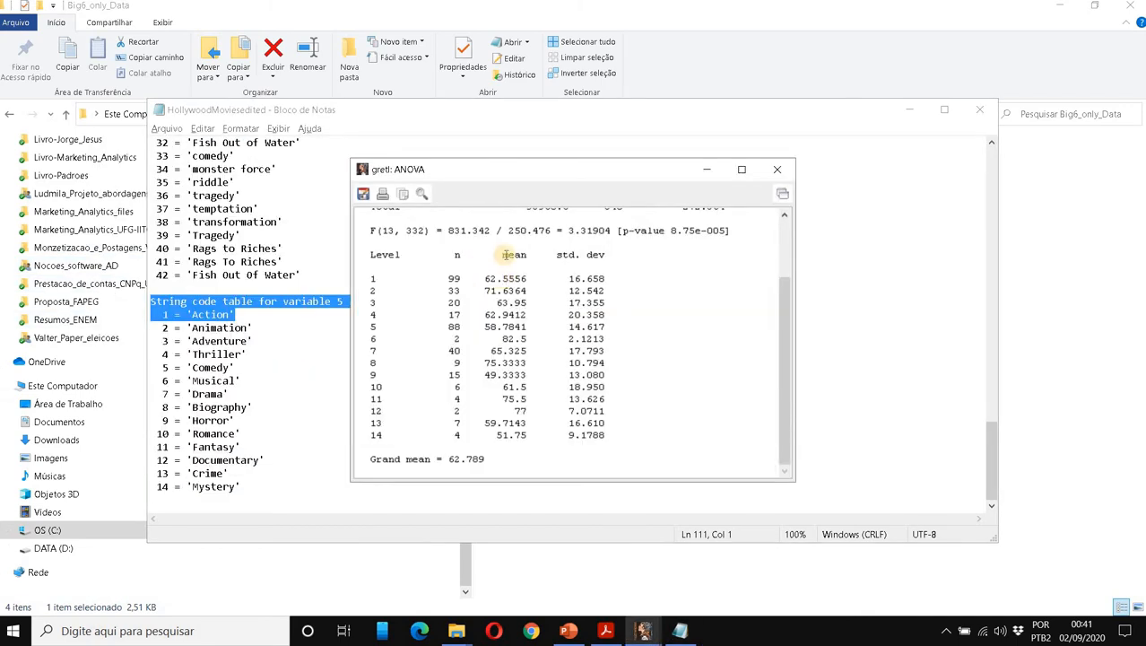
pyautogui.doubleClick(513, 280)
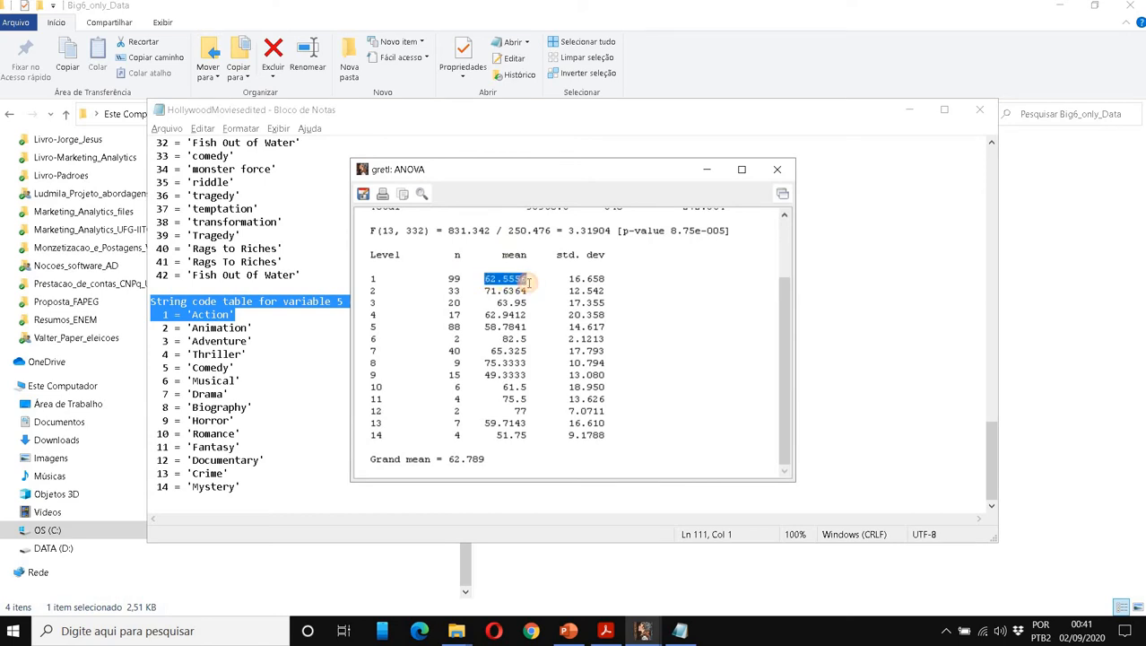
pyautogui.moveTo(569, 278); pyautogui.dragTo(626, 278)
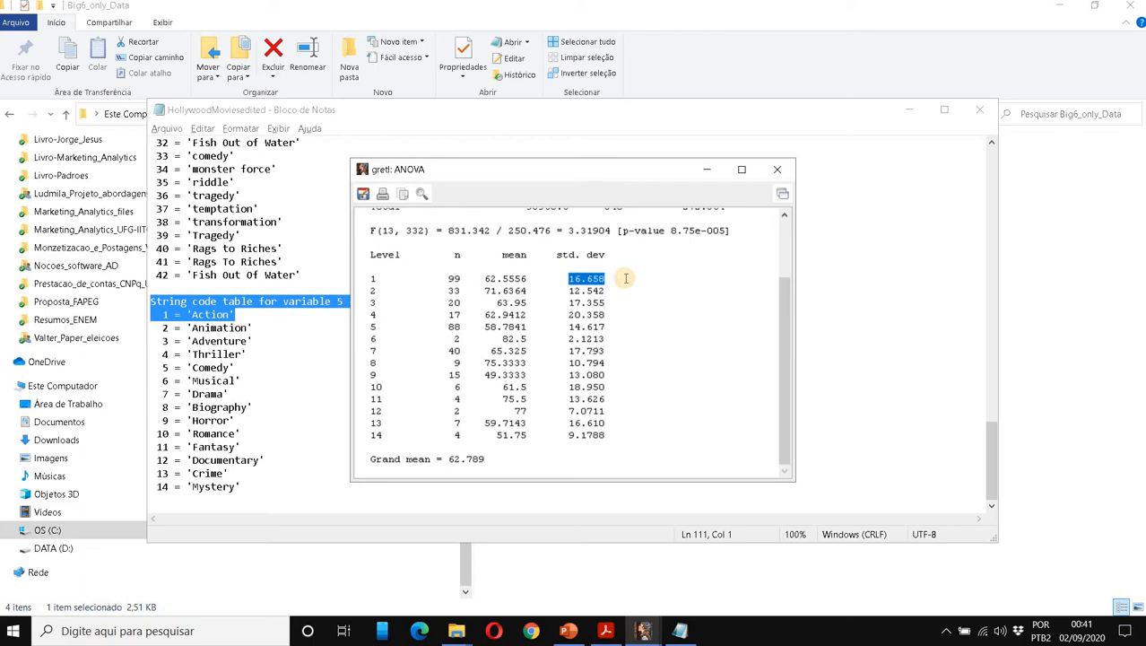
pyautogui.hotkey('alt', 'Tab')
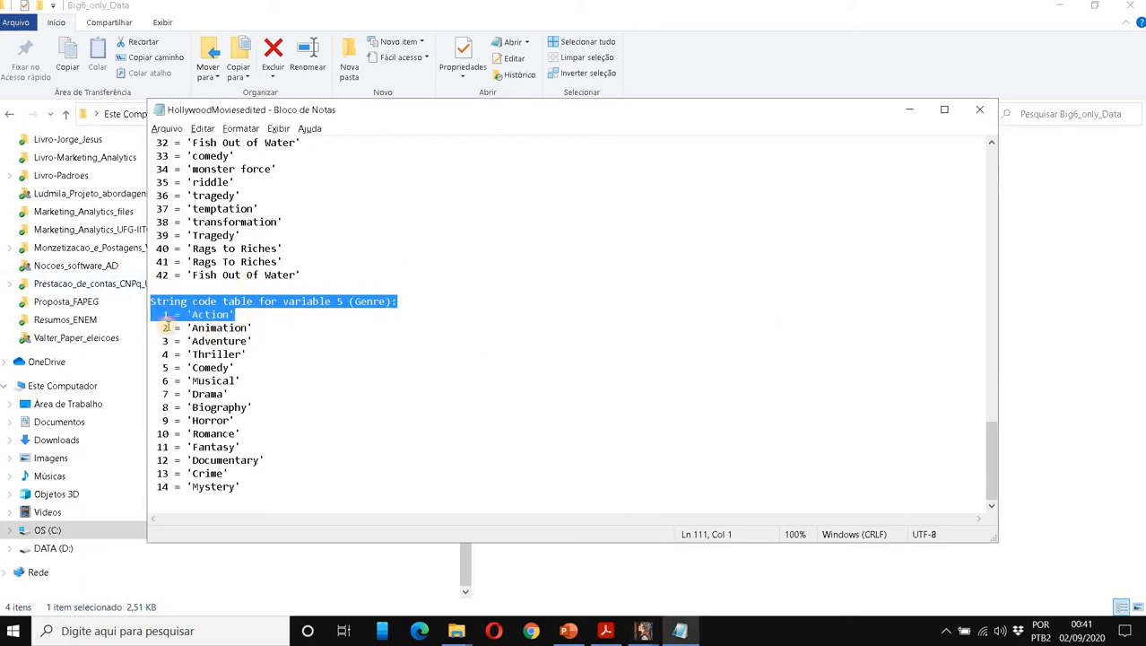
pyautogui.moveTo(165, 328); pyautogui.dragTo(253, 329)
pyautogui.hotkey('alt', 'Tab')
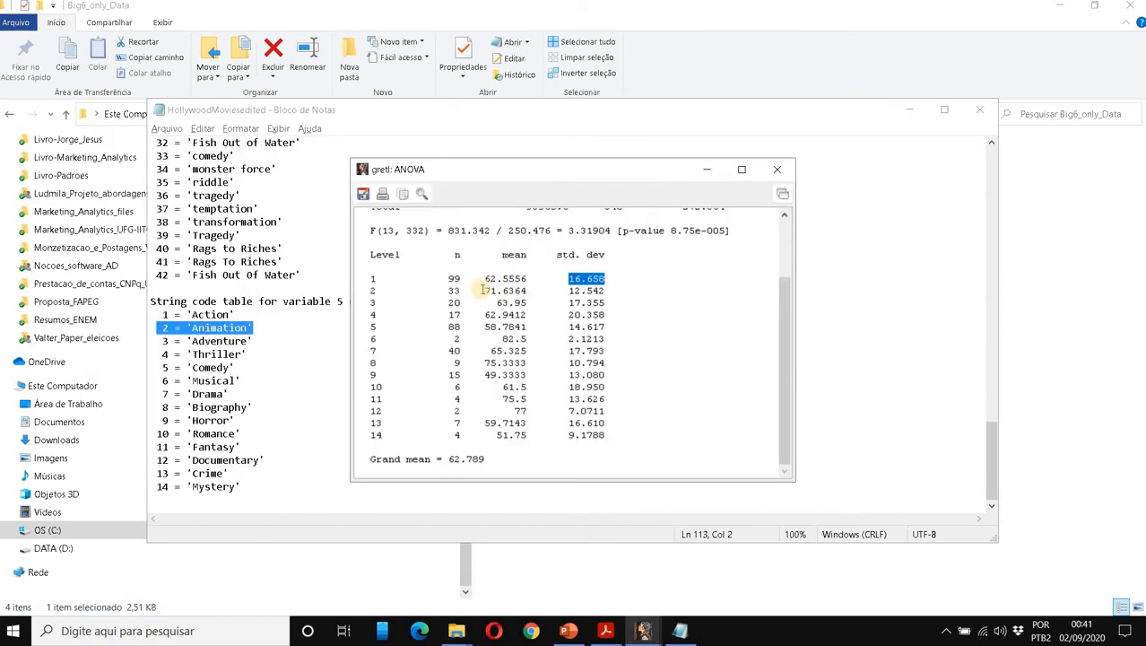
pyautogui.moveTo(484, 290); pyautogui.dragTo(532, 291)
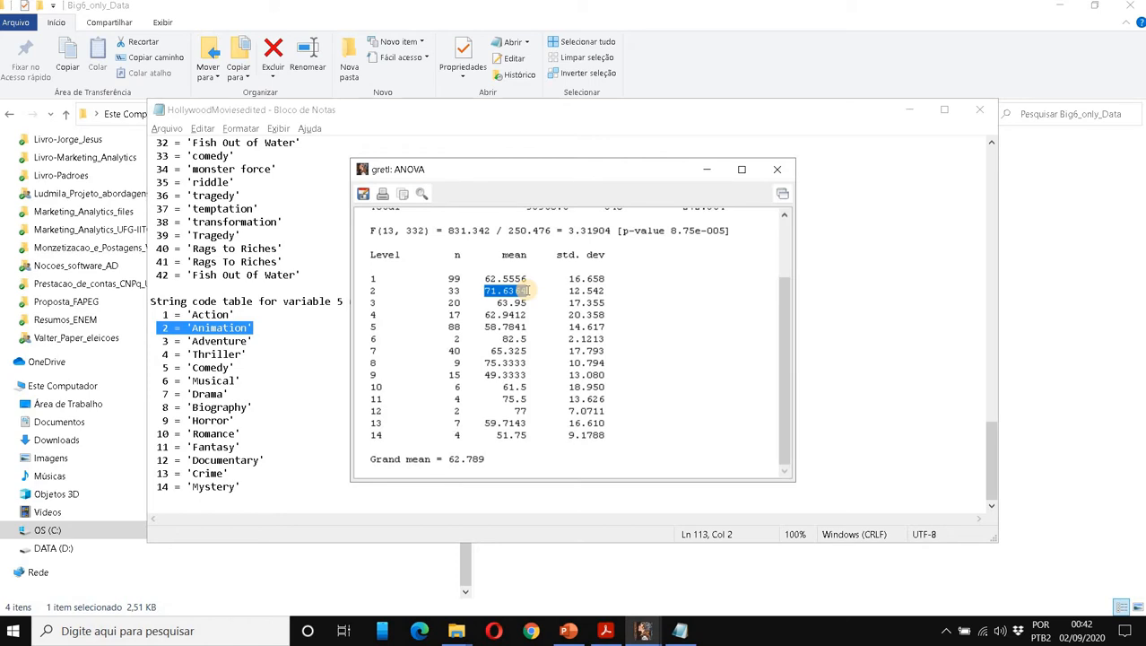
pyautogui.moveTo(527, 290); pyautogui.dragTo(618, 291)
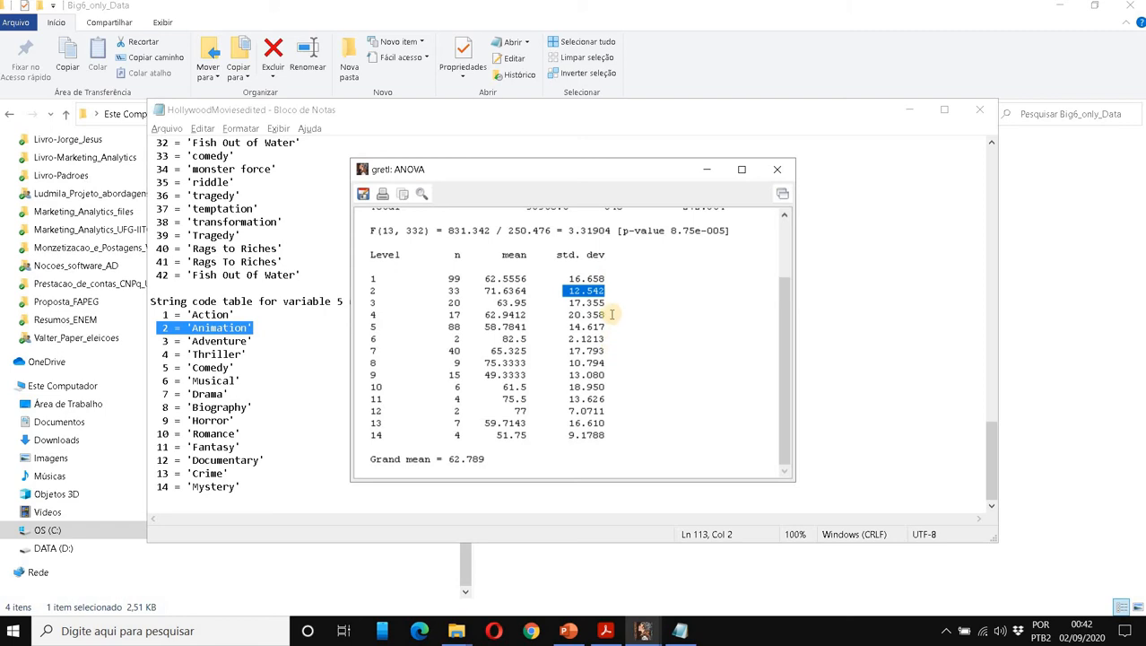
pyautogui.moveTo(606, 314); pyautogui.dragTo(335, 316)
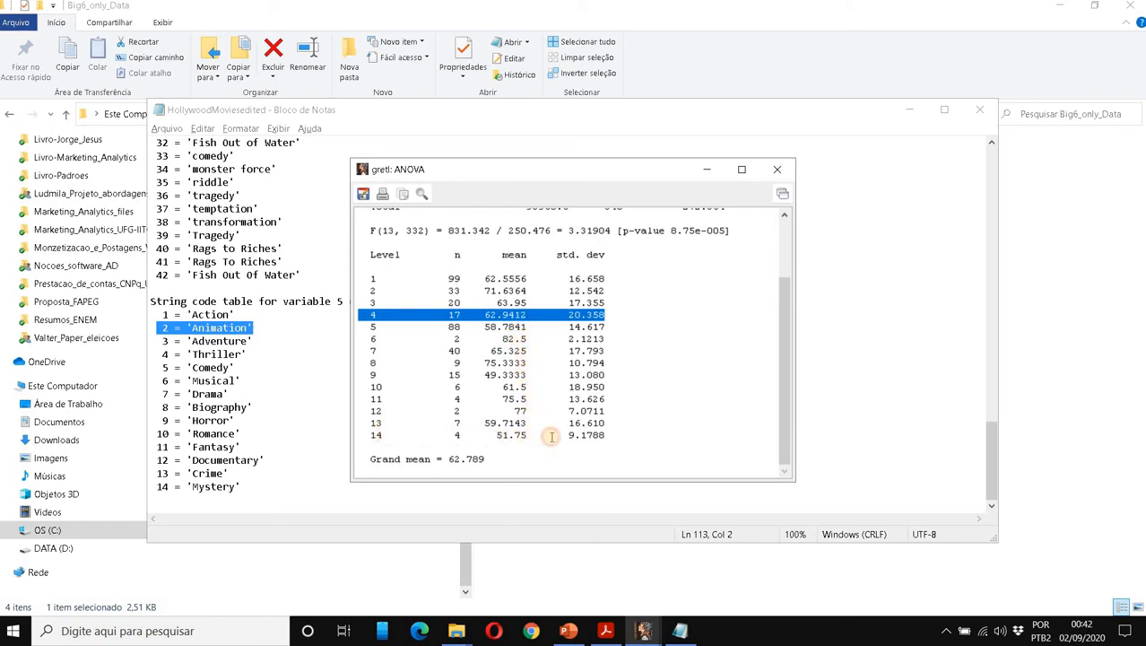
pyautogui.moveTo(373, 436); pyautogui.dragTo(567, 437)
pyautogui.tripleClick(231, 490)
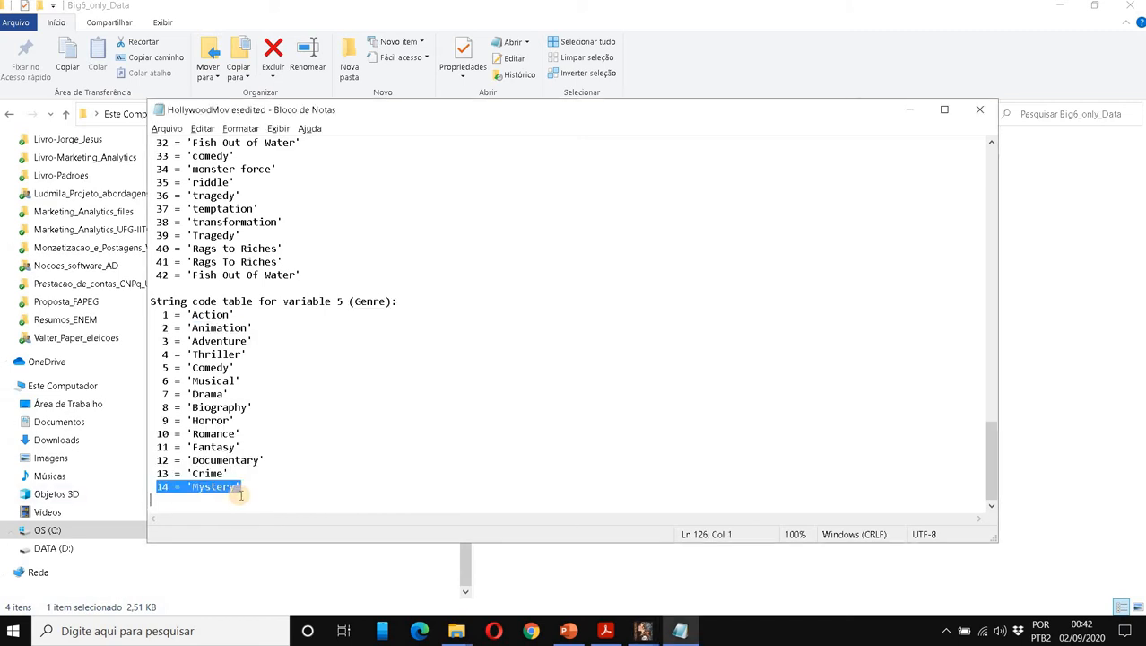
# Mark the ANOVA per-level table, then select genre codes 1–5 (Action through Comedy) in Notepad.
pyautogui.hotkey('alt', 'Tab')
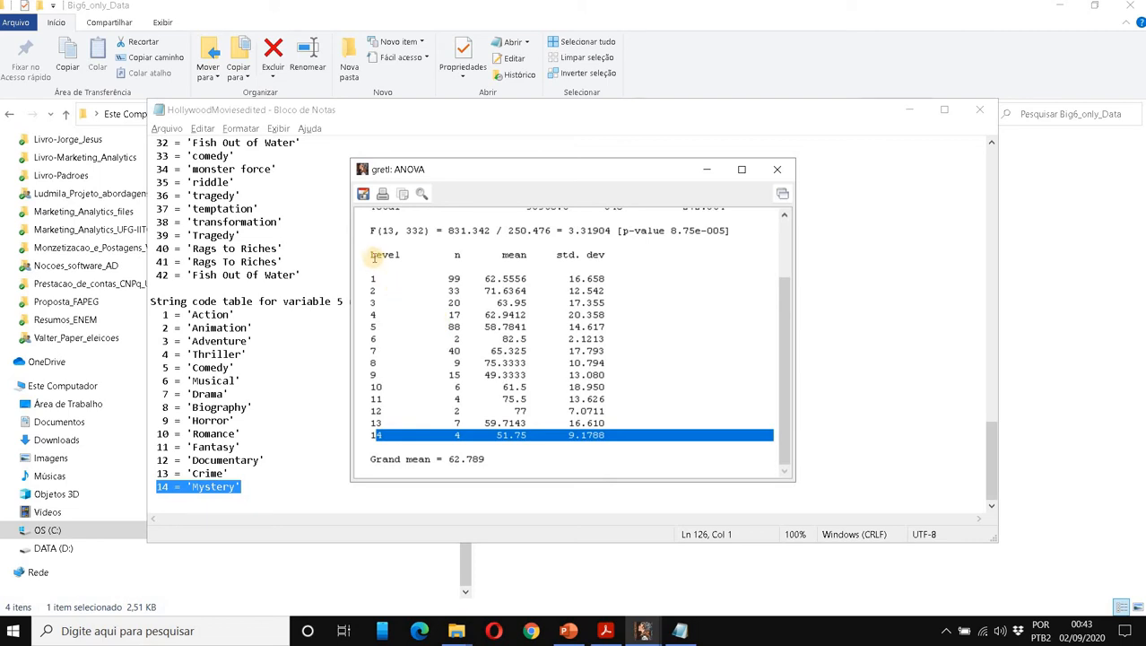
pyautogui.moveTo(368, 256); pyautogui.dragTo(508, 444)
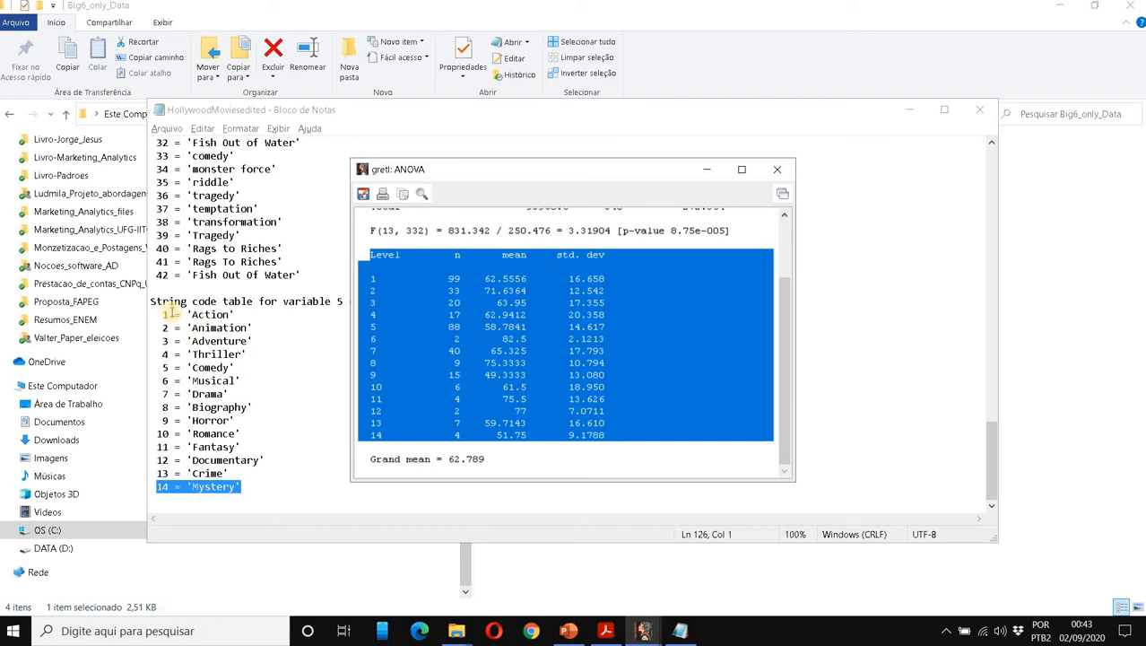
pyautogui.moveTo(163, 314); pyautogui.dragTo(252, 373)
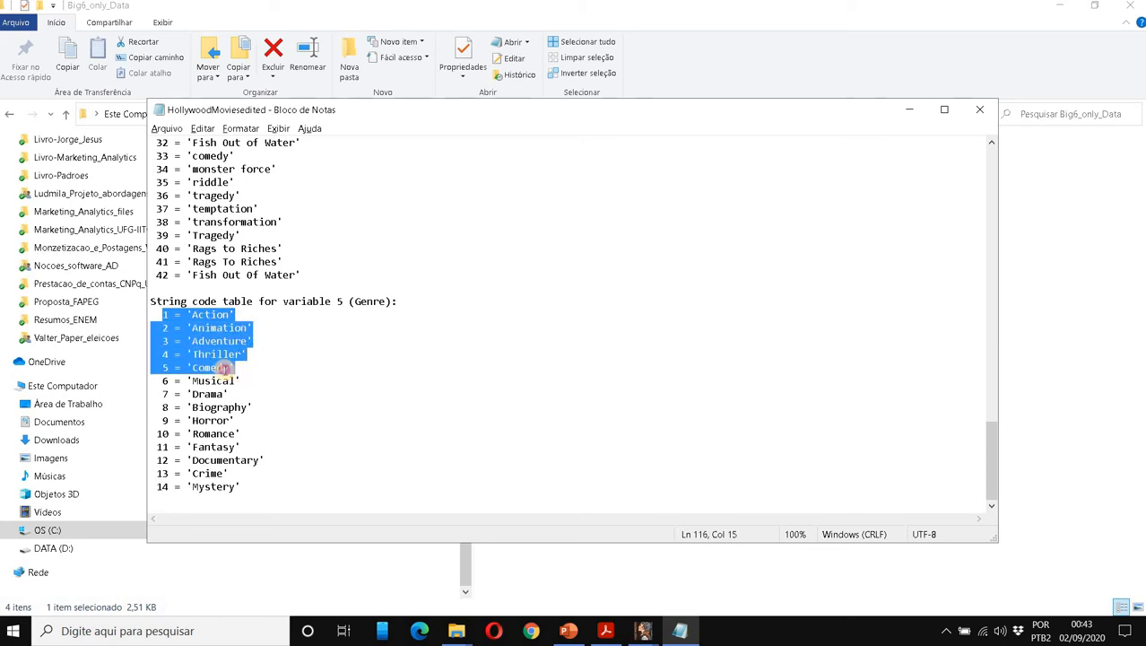
pyautogui.moveTo(229, 368); pyautogui.dragTo(145, 314)
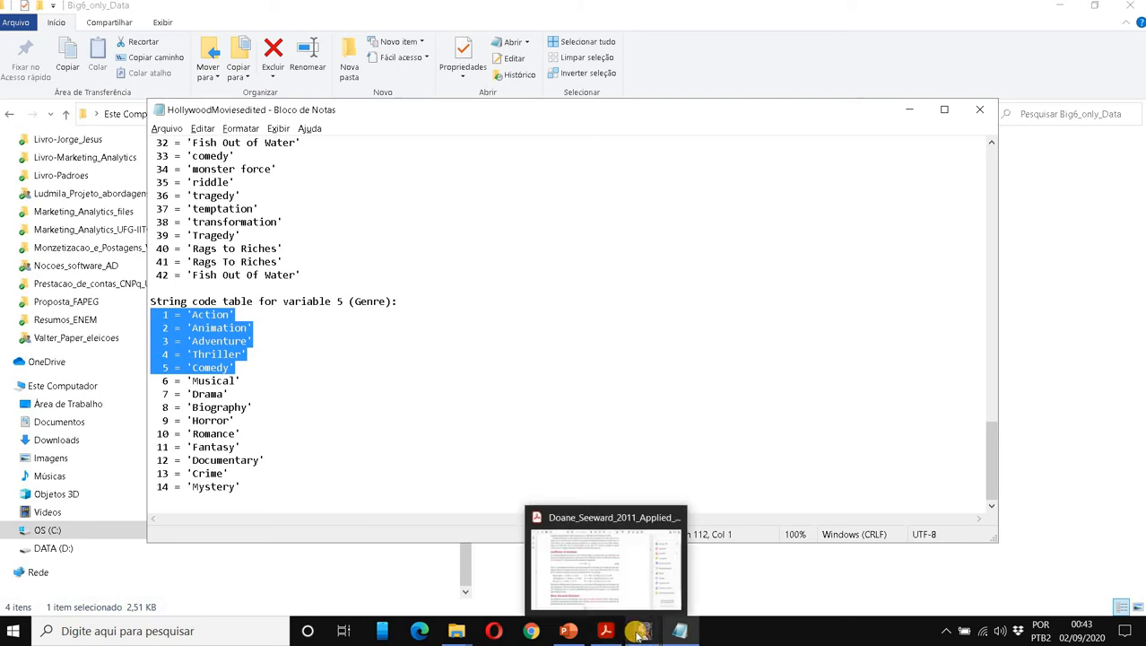
# Open the criterion-based sample restriction and build a Genre condition prefixed with 'if'.
pyautogui.click(586, 585)
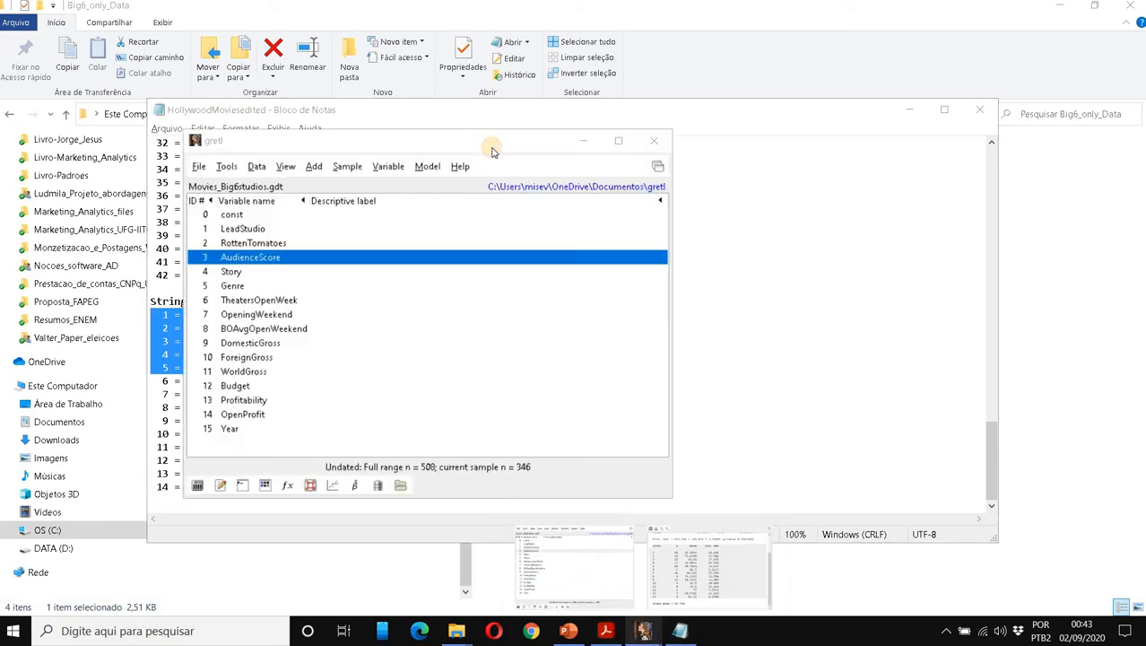
pyautogui.click(362, 168)
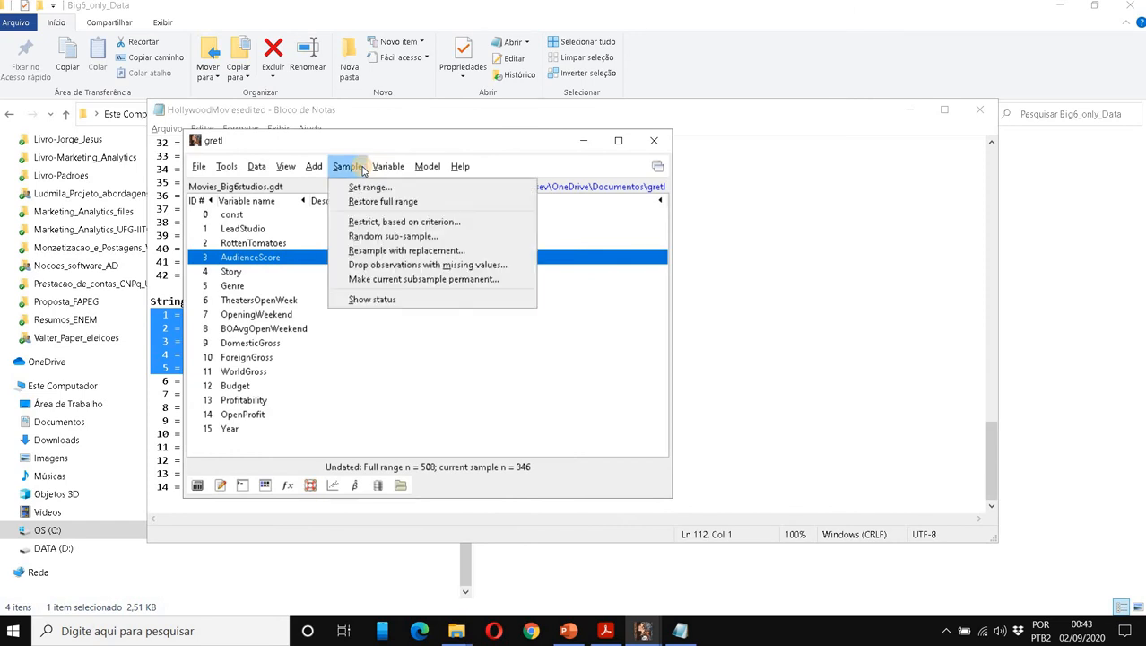
pyautogui.click(358, 222)
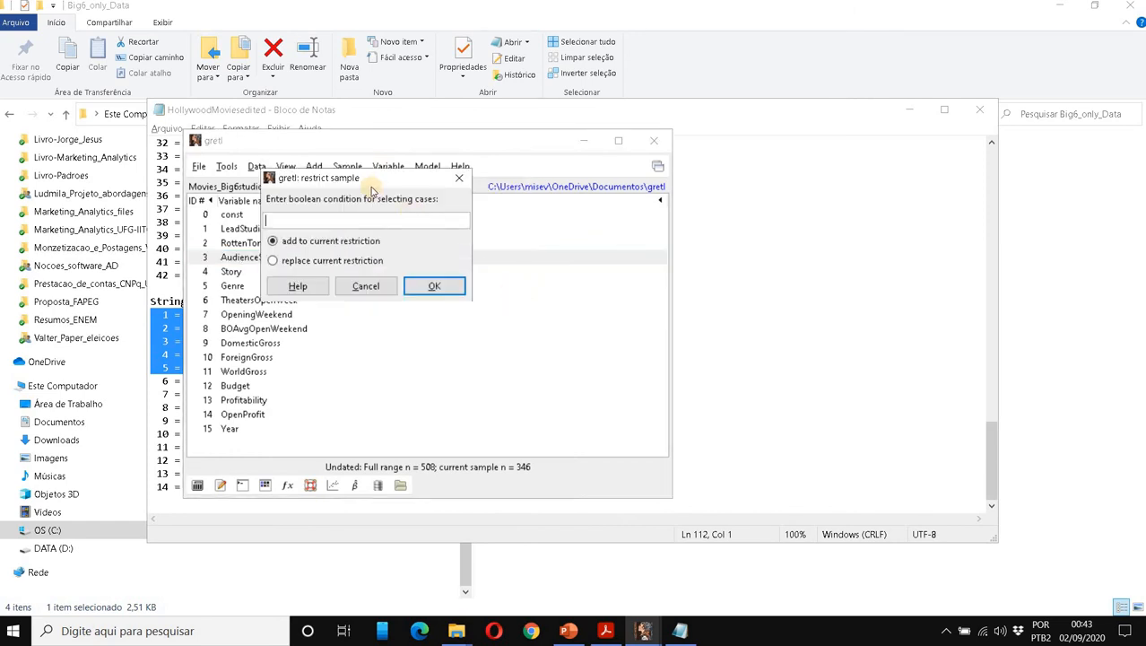
pyautogui.moveTo(358, 180); pyautogui.dragTo(666, 181)
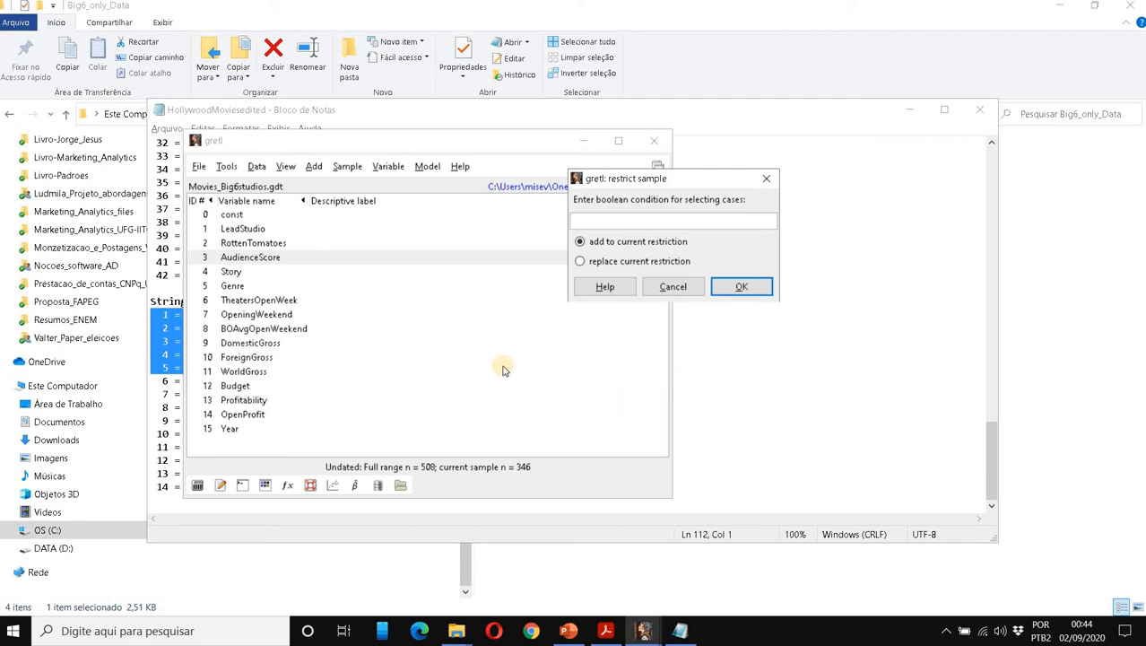
pyautogui.doubleClick(235, 285)
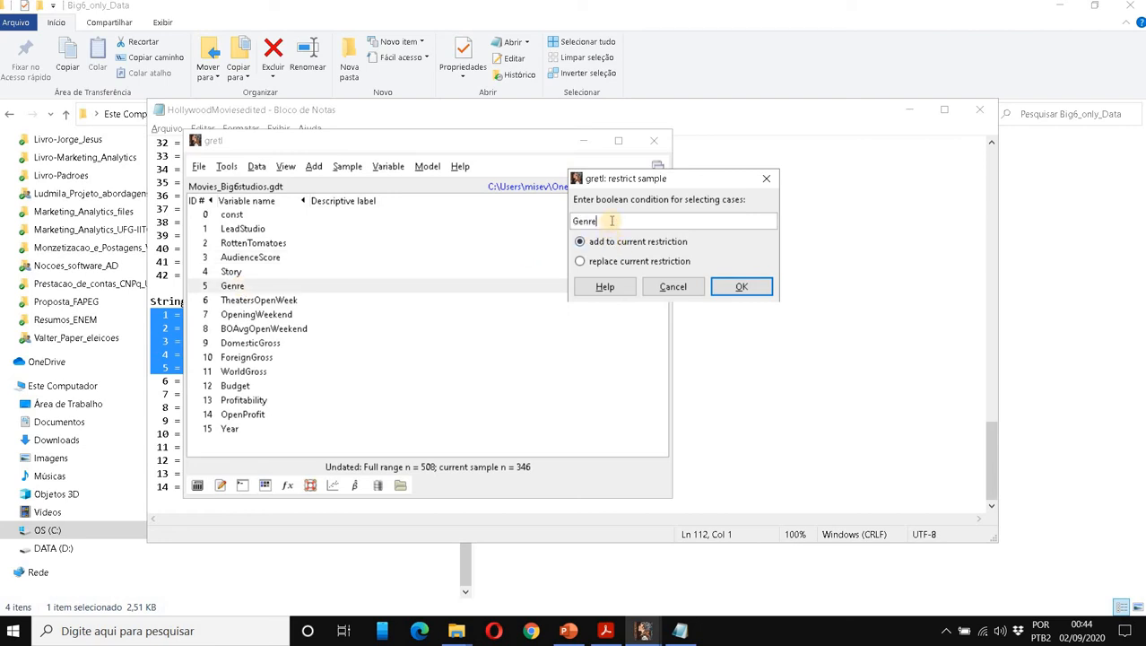
pyautogui.press('BackSpace')
pyautogui.write('if')
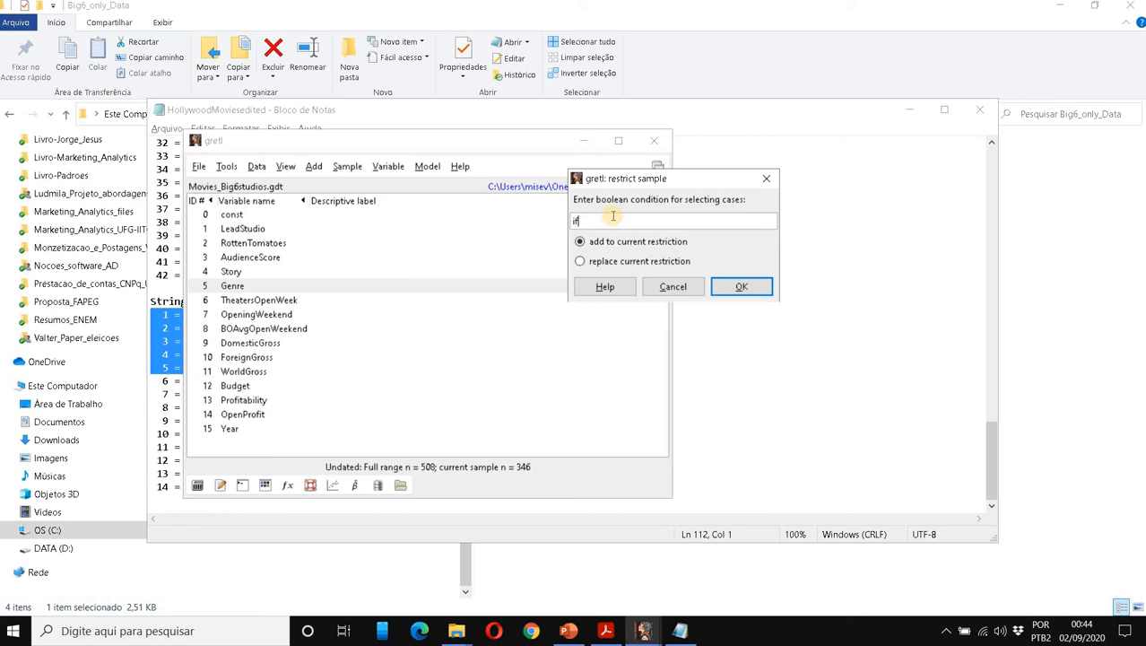
pyautogui.doubleClick(289, 286)
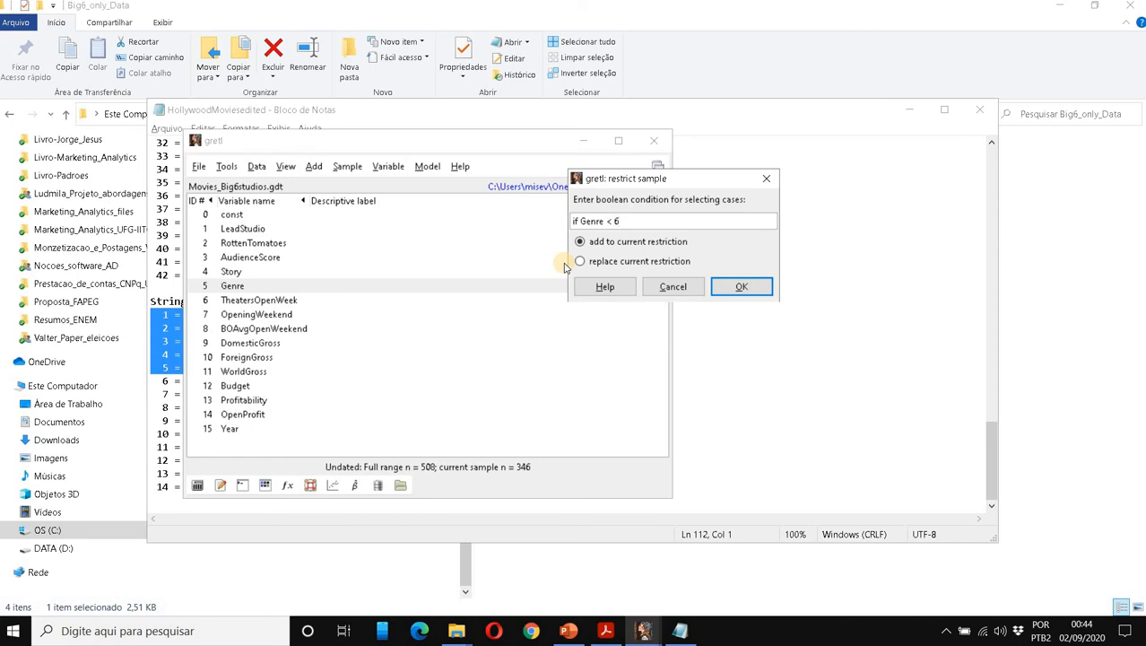
# Drop the leading 'if' after the undefined-symbol error and apply Genre < 6, leaving 257 observations.
pyautogui.click(741, 287)
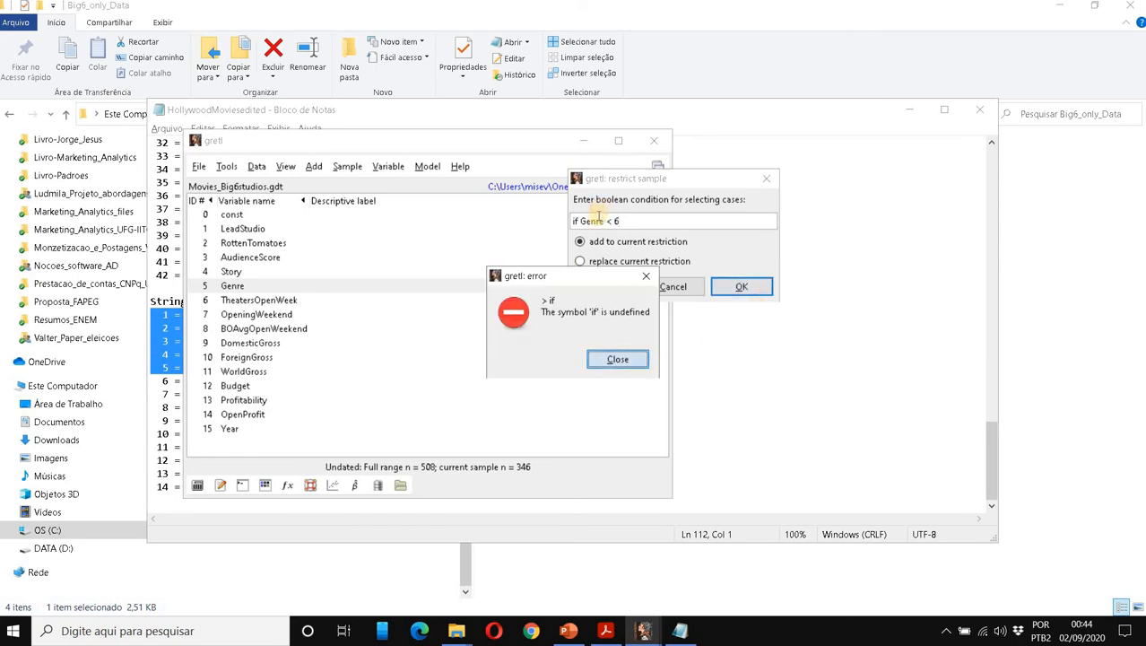
pyautogui.press('Return')
pyautogui.moveTo(581, 221); pyautogui.dragTo(541, 224)
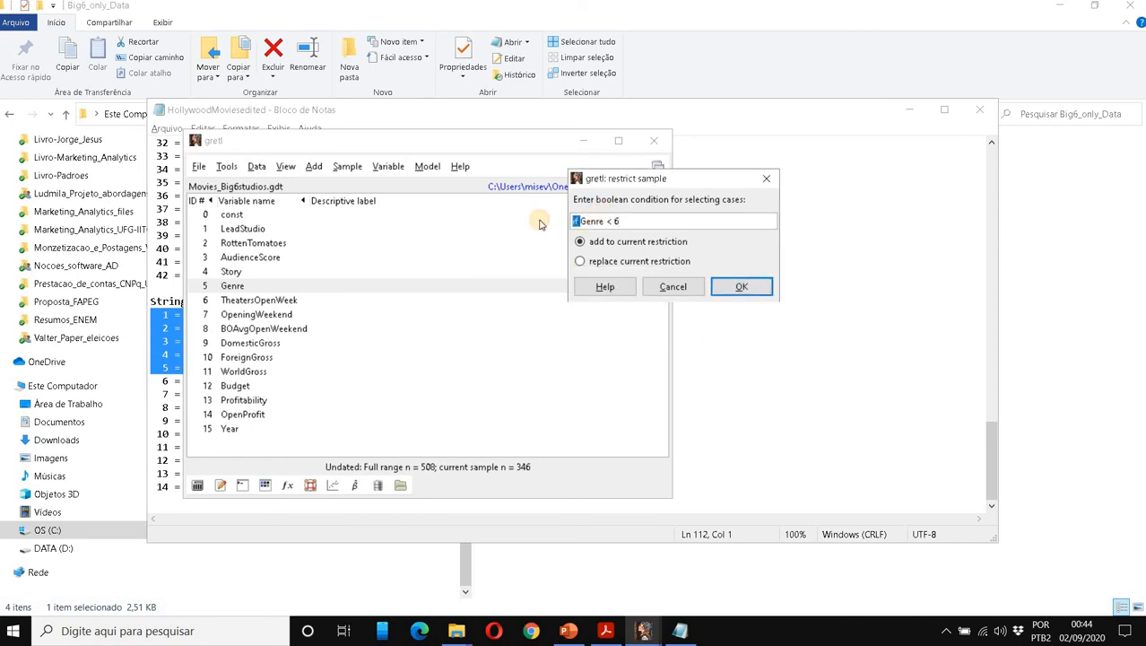
pyautogui.press('BackSpace')
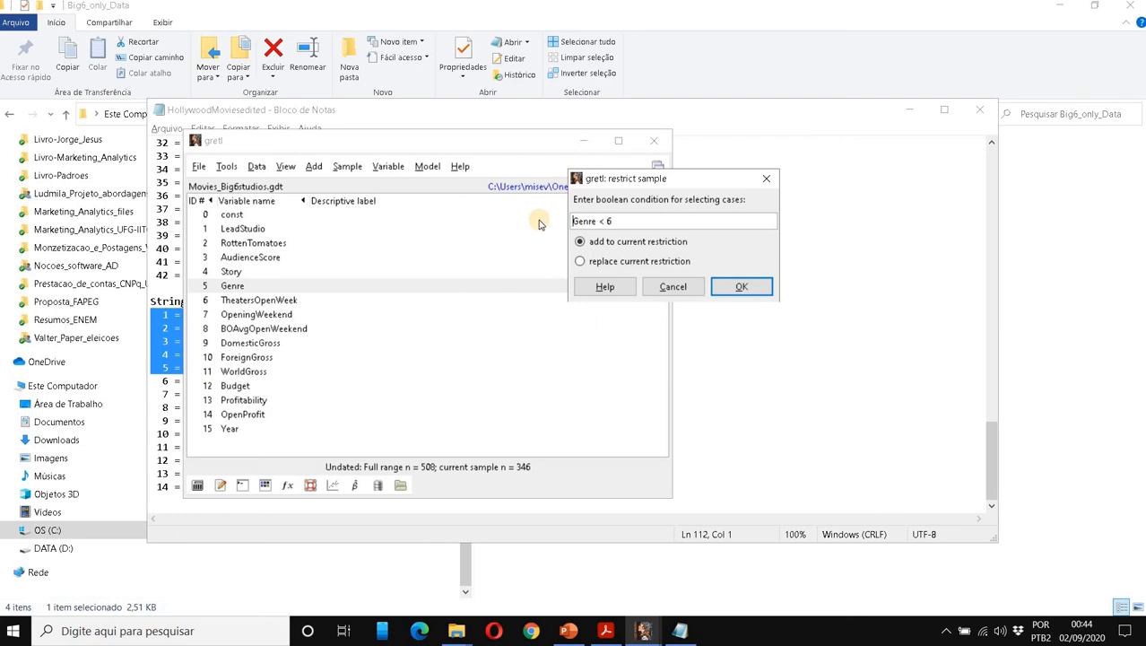
pyautogui.click(740, 286)
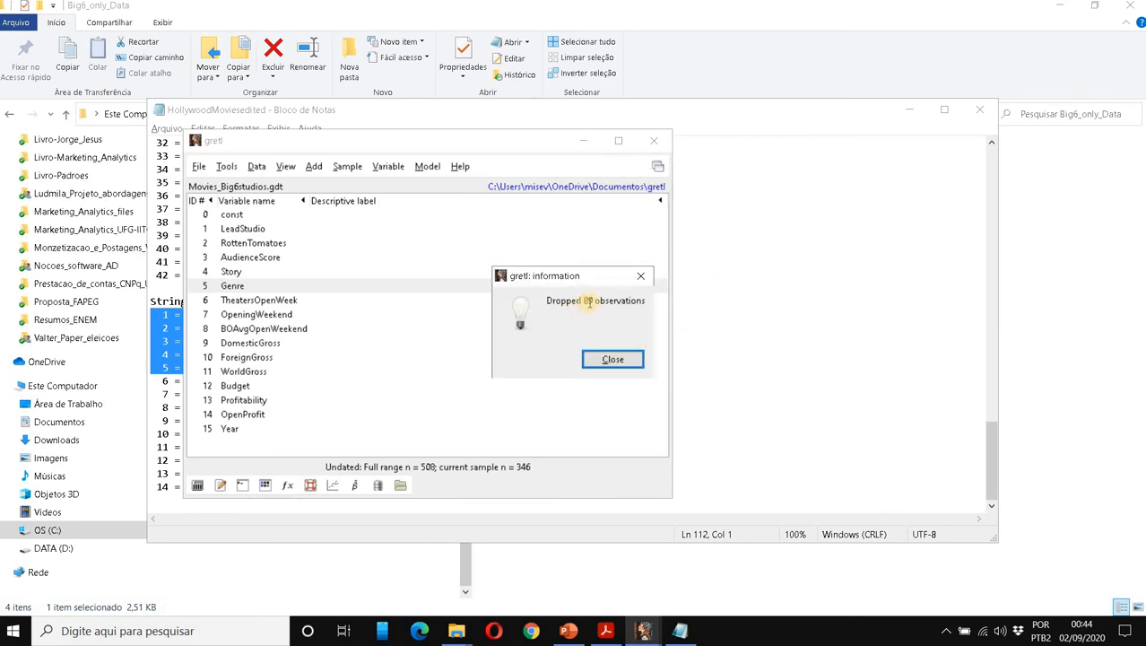
pyautogui.click(613, 357)
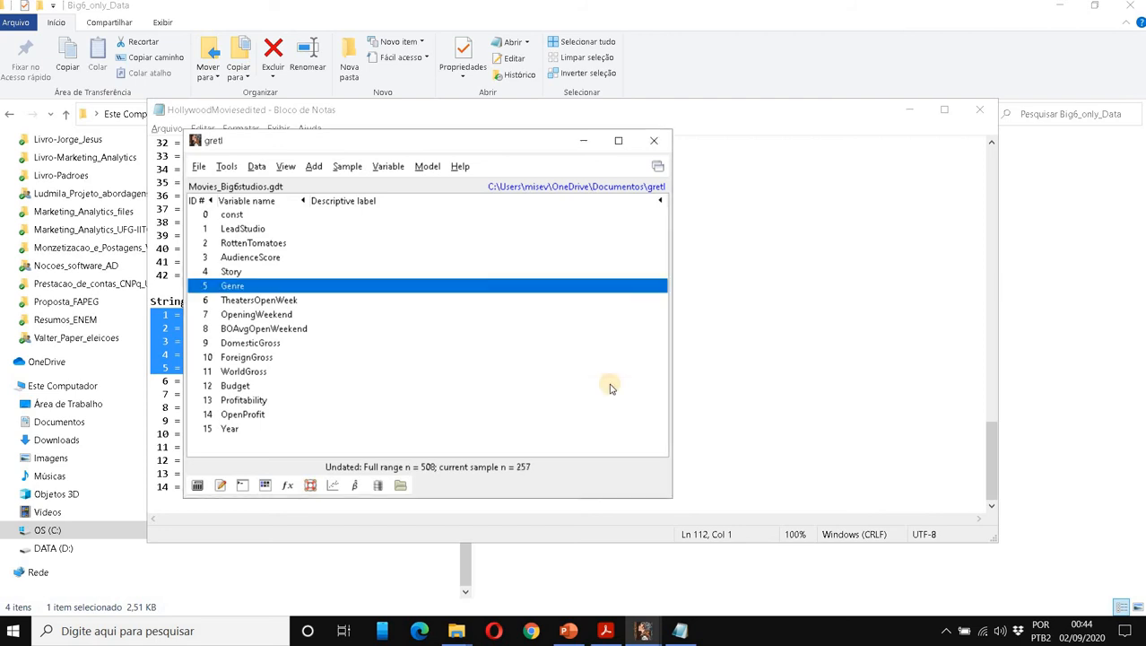
# View the Genre values and check the Adventure, Thriller and Comedy codes in the Notepad table.
pyautogui.doubleClick(269, 287)
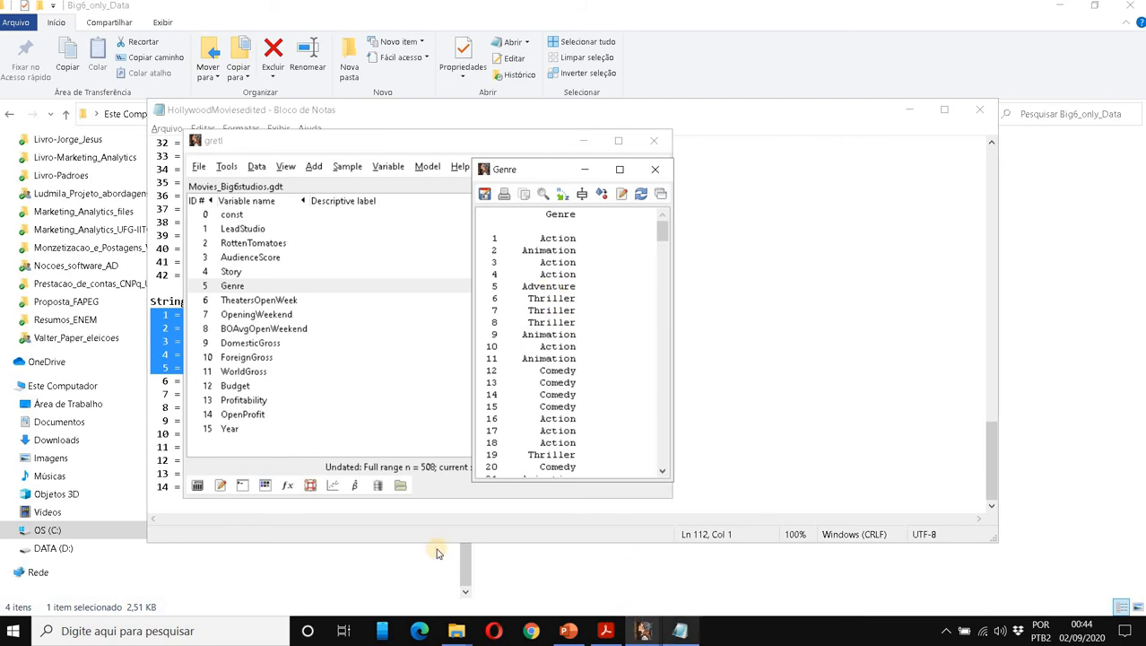
pyautogui.click(680, 630)
pyautogui.click(220, 315)
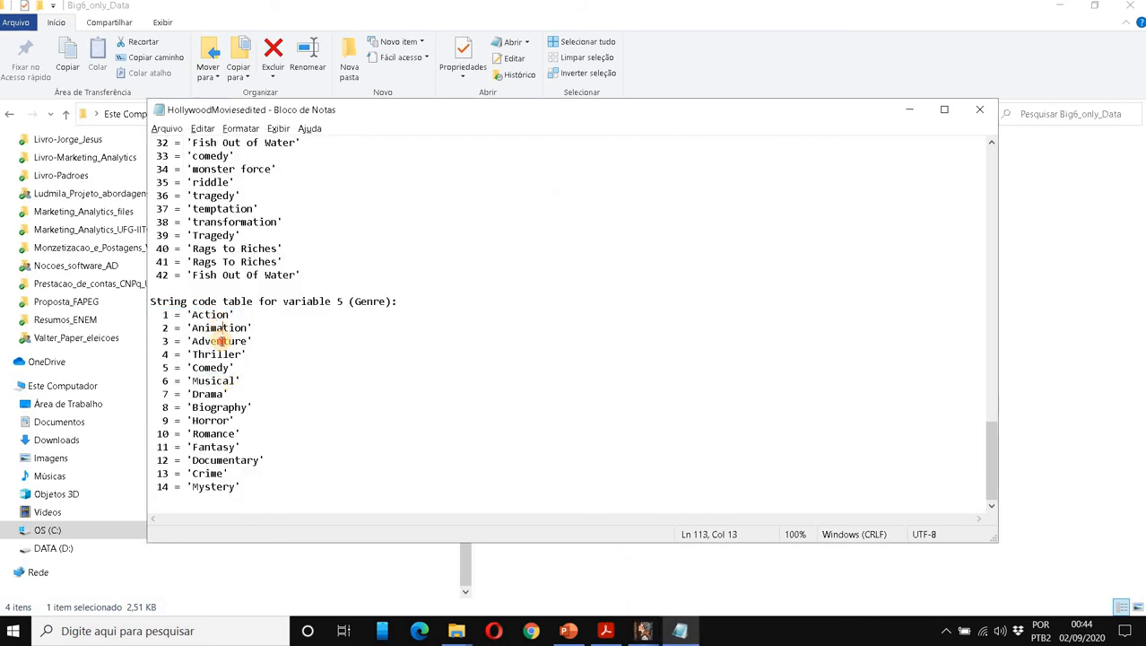
pyautogui.click(222, 341)
pyautogui.click(222, 354)
pyautogui.click(220, 367)
# Close the old ANOVA results and Genre values windows, returning to the main dataset window.
pyautogui.click(647, 630)
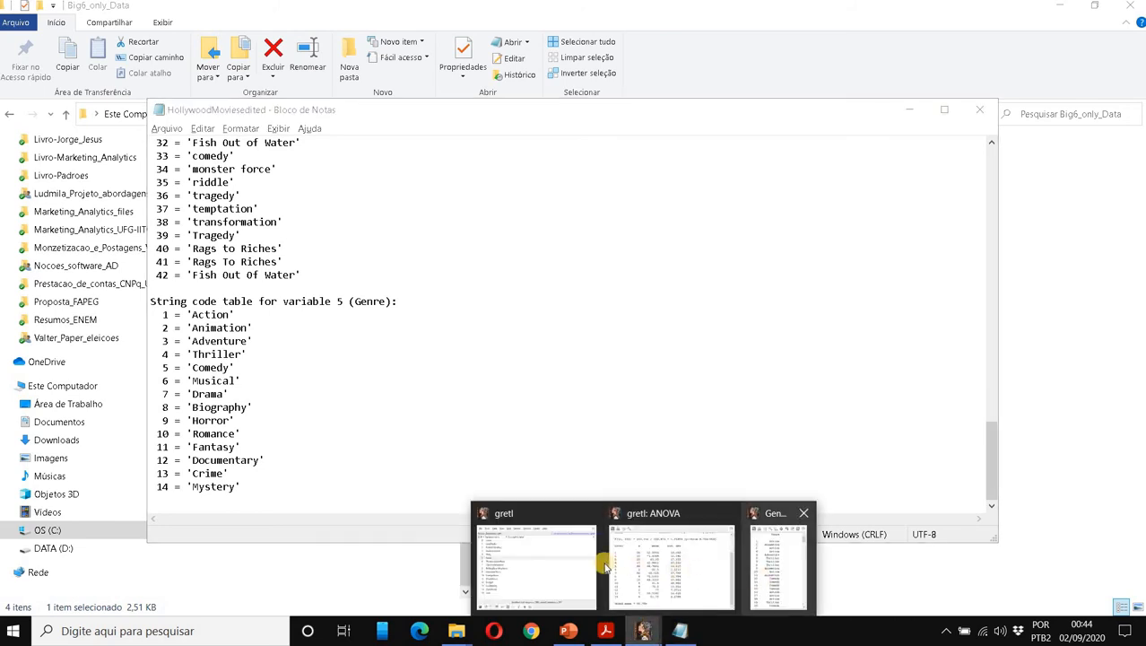
pyautogui.click(566, 567)
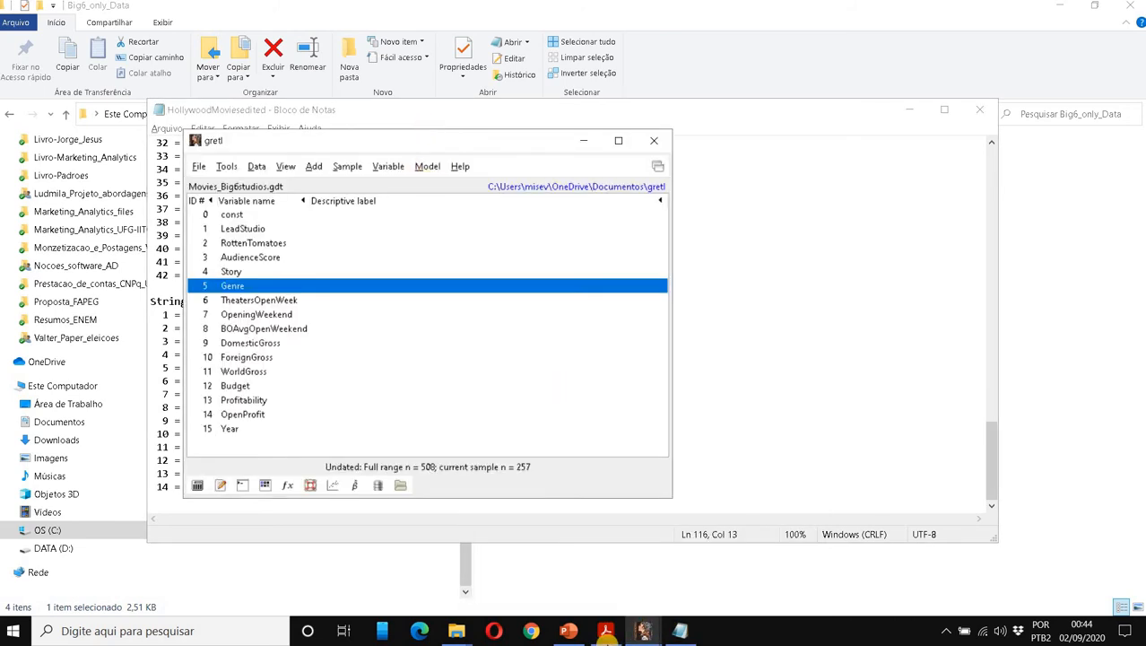
pyautogui.click(640, 632)
pyautogui.click(727, 514)
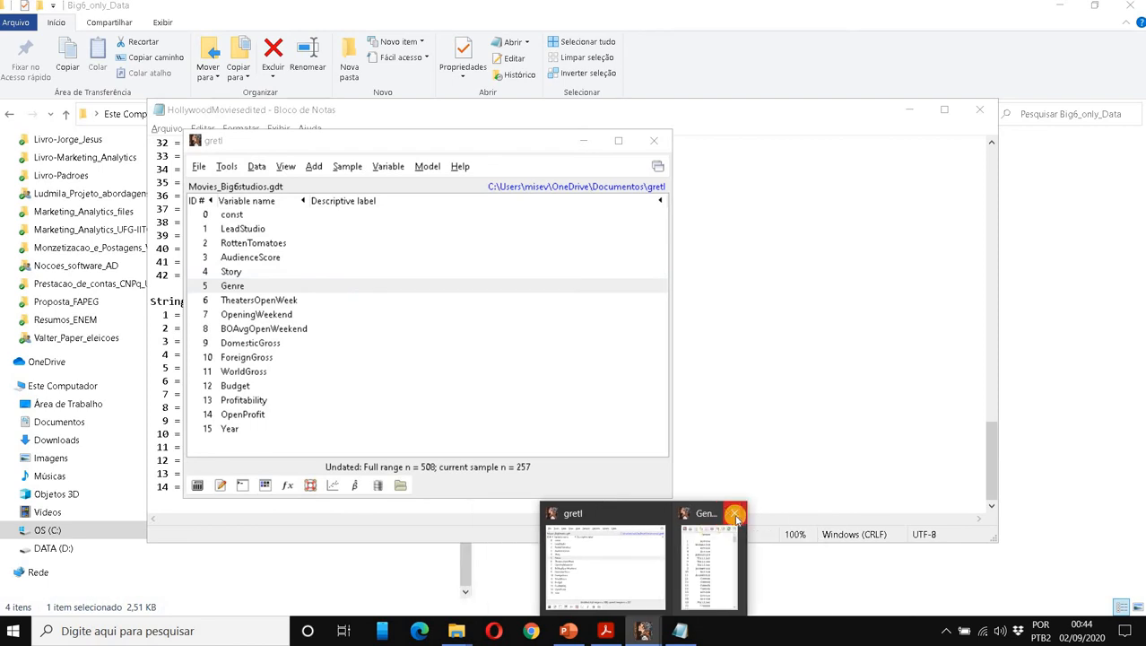
pyautogui.click(734, 514)
pyautogui.click(456, 283)
pyautogui.click(427, 166)
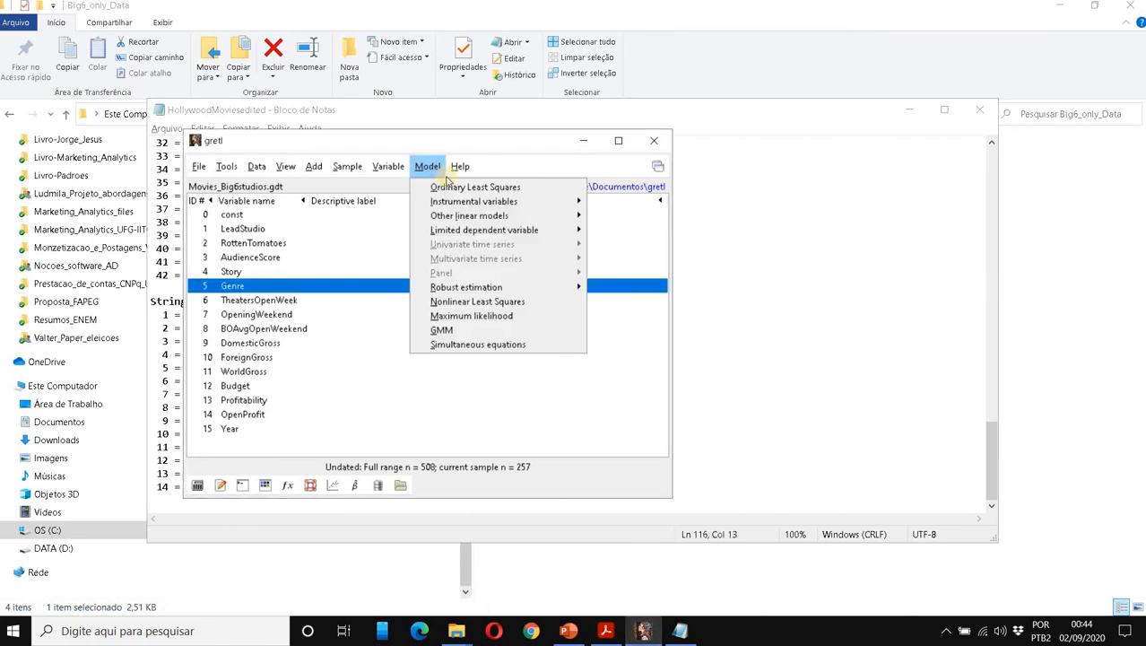
# Rerun the AudienceScore-by-Genre ANOVA on the 257-movie sample, getting F(4, 252) = 4.00359, p = 0.0036.
pyautogui.moveTo(455, 216)
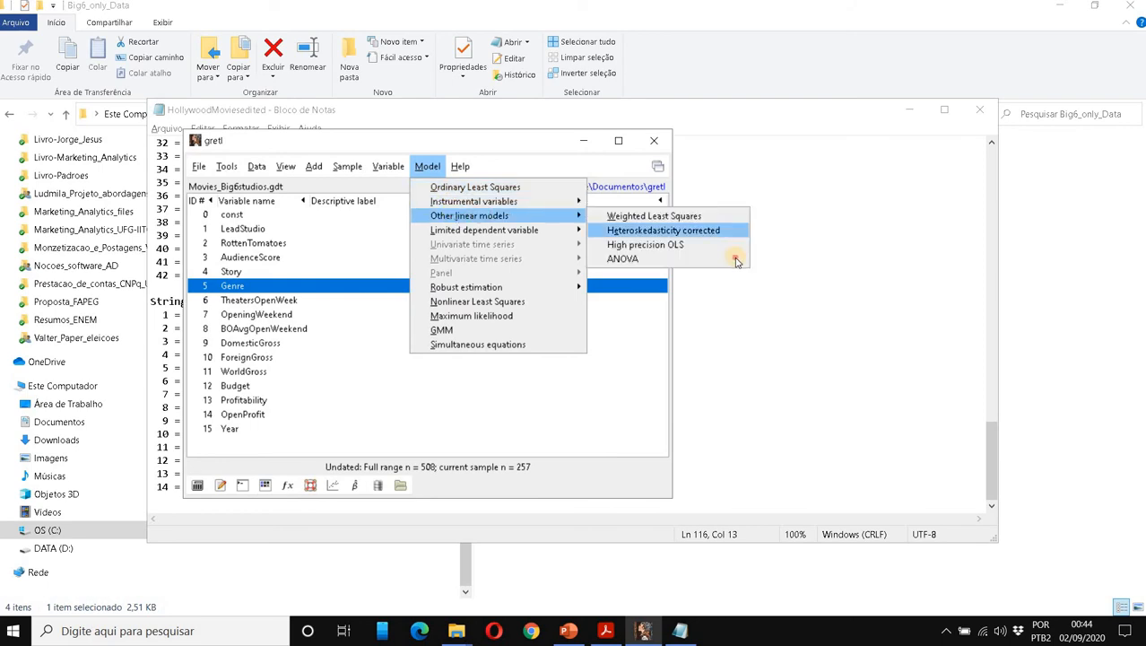
pyautogui.click(728, 260)
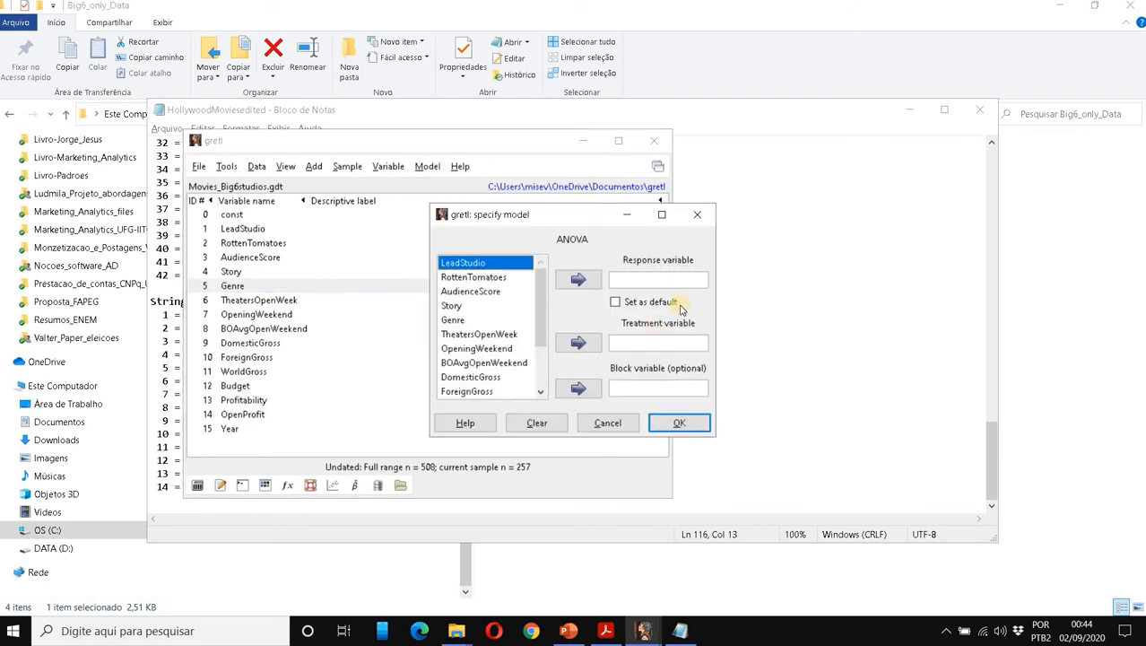
pyautogui.click(489, 298)
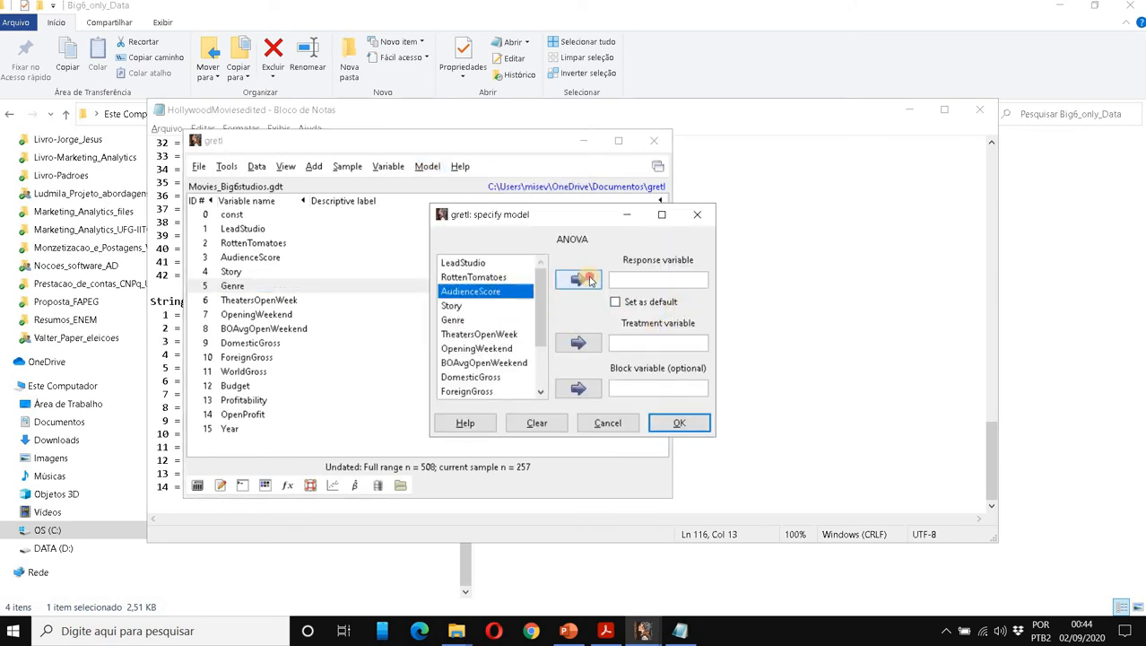
pyautogui.click(577, 279)
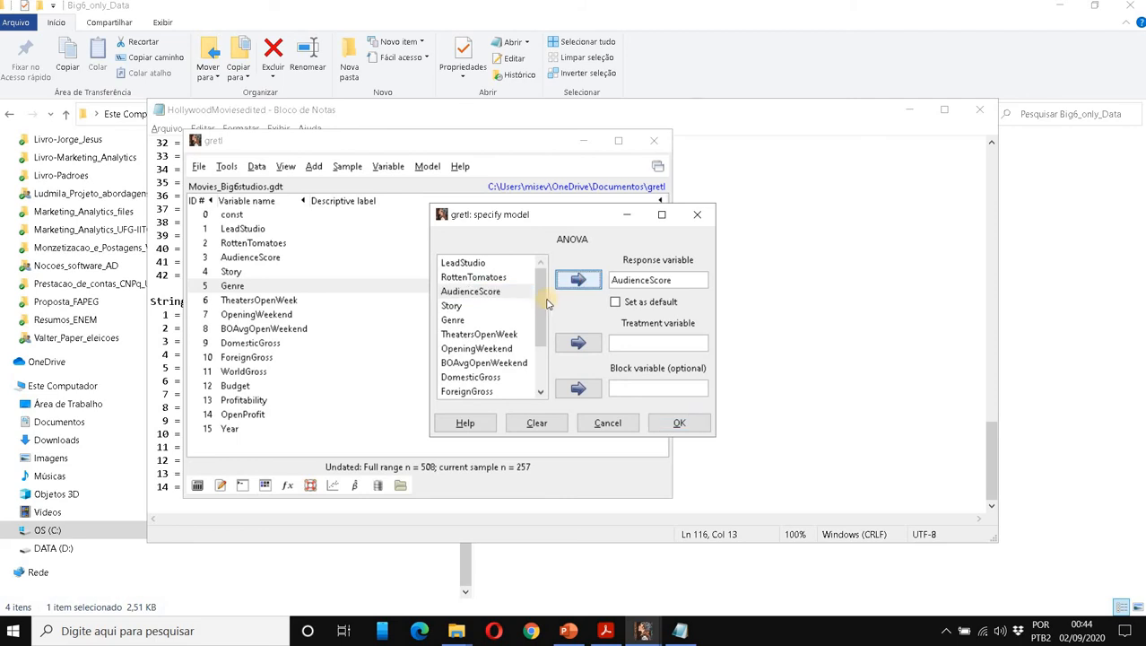
pyautogui.click(453, 307)
pyautogui.click(454, 320)
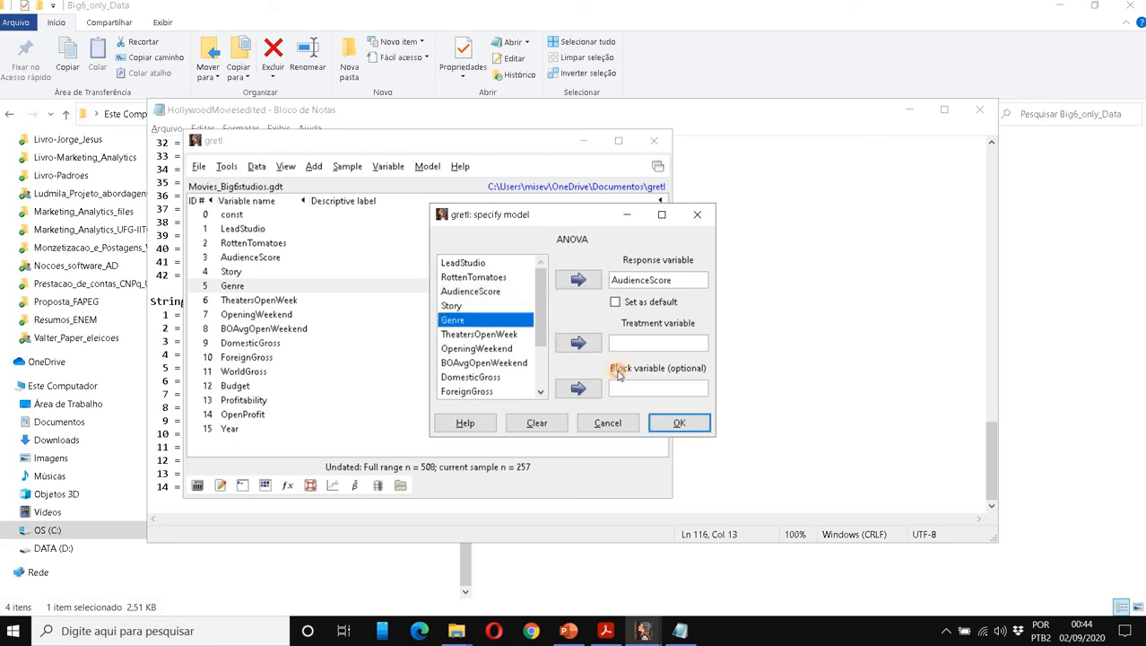
pyautogui.click(579, 342)
pyautogui.click(678, 425)
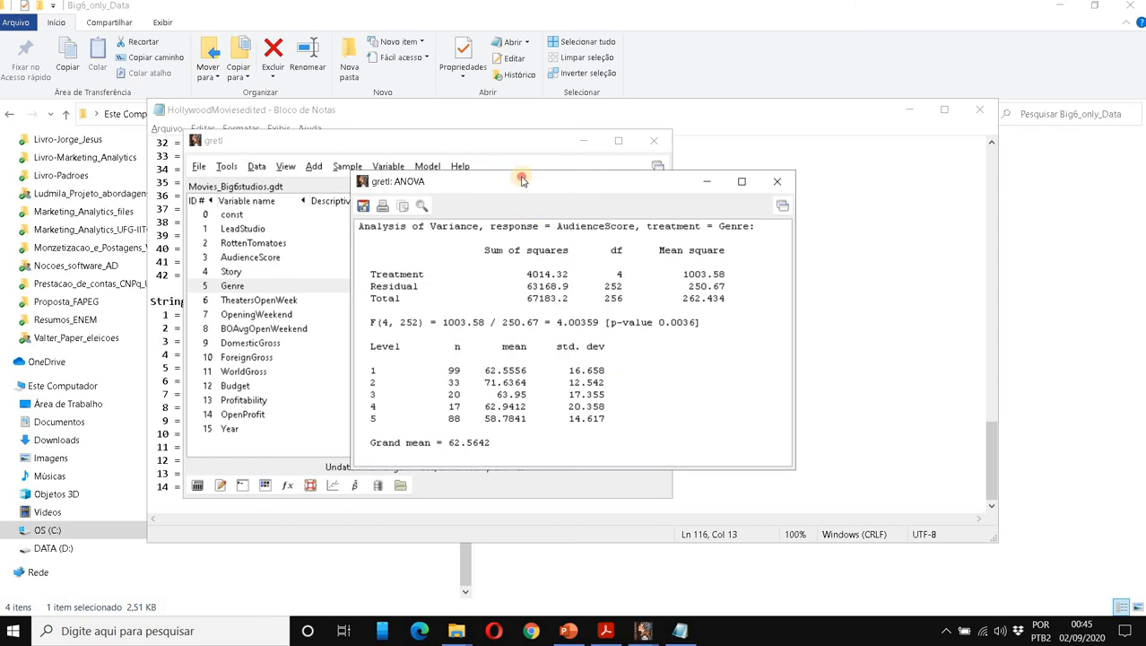
pyautogui.moveTo(542, 181); pyautogui.dragTo(840, 45)
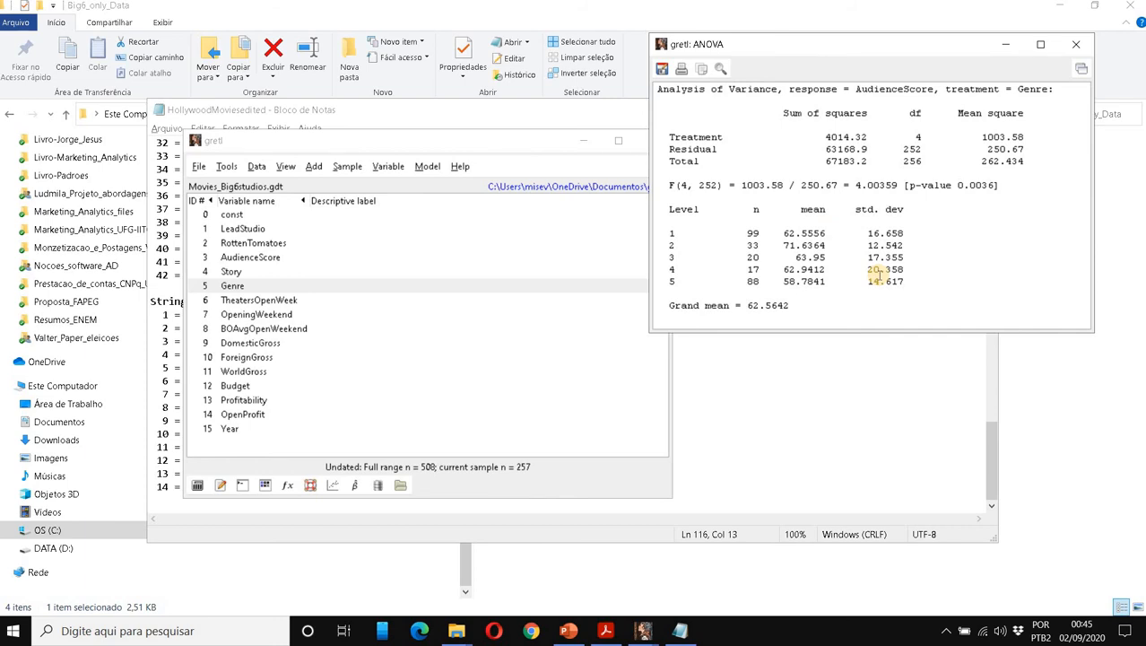
# Draw a factorized boxplot of AudienceScore with Genre as factor, showing the five genres side by side.
pyautogui.click(285, 169)
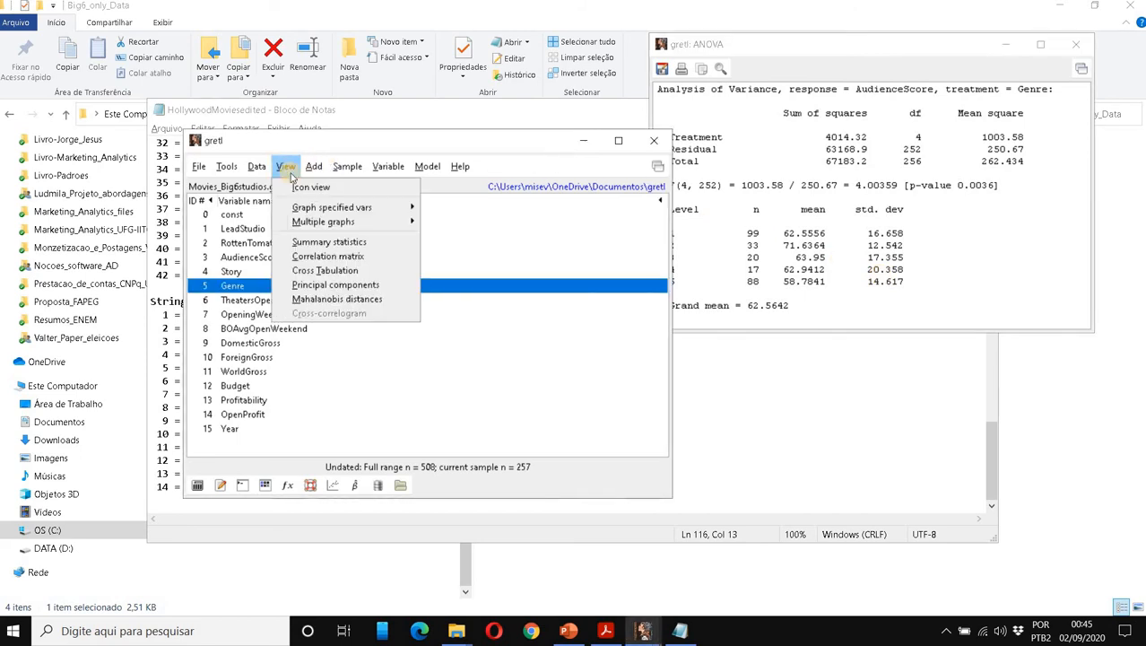
pyautogui.moveTo(314, 211)
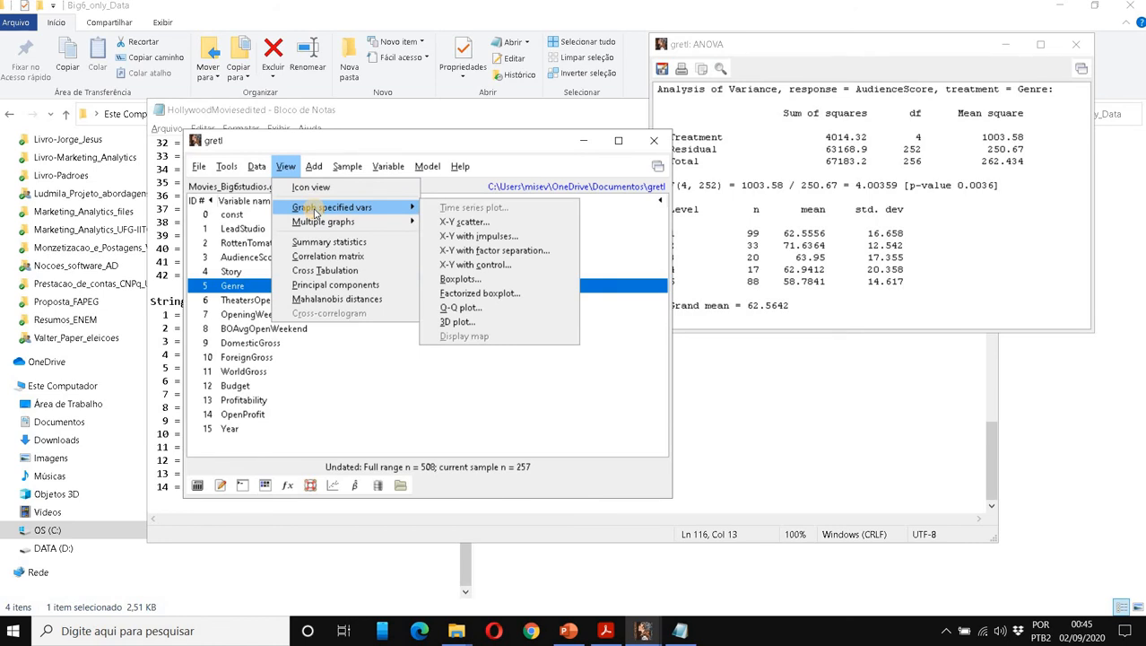
pyautogui.click(529, 296)
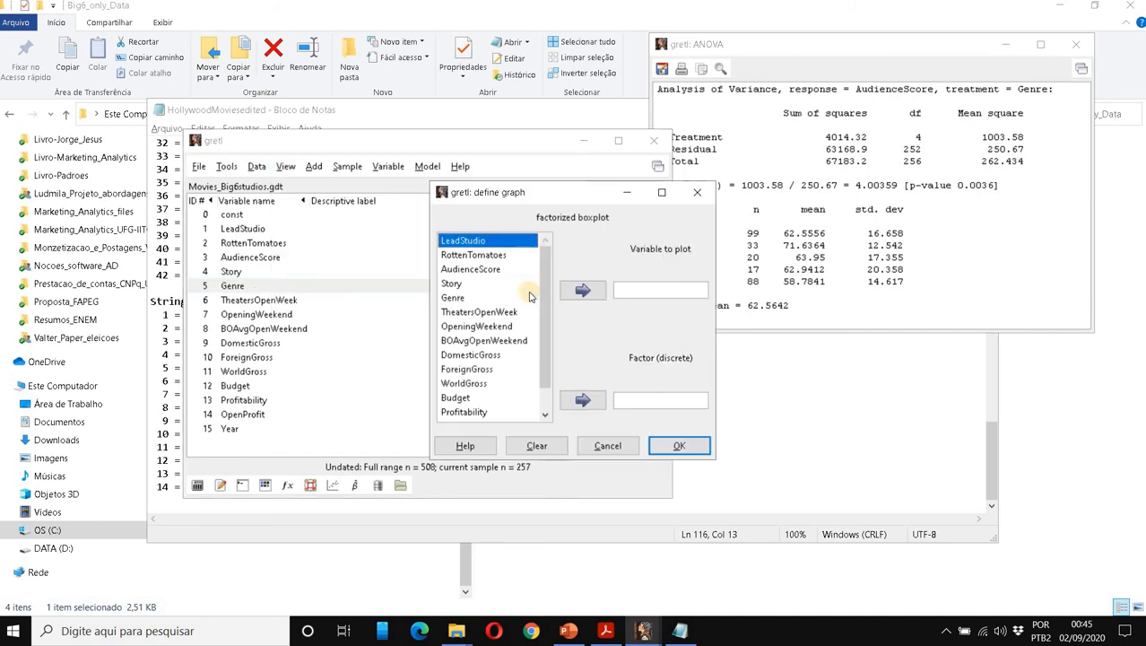
pyautogui.moveTo(426, 301); pyautogui.dragTo(322, 295)
pyautogui.click(369, 269)
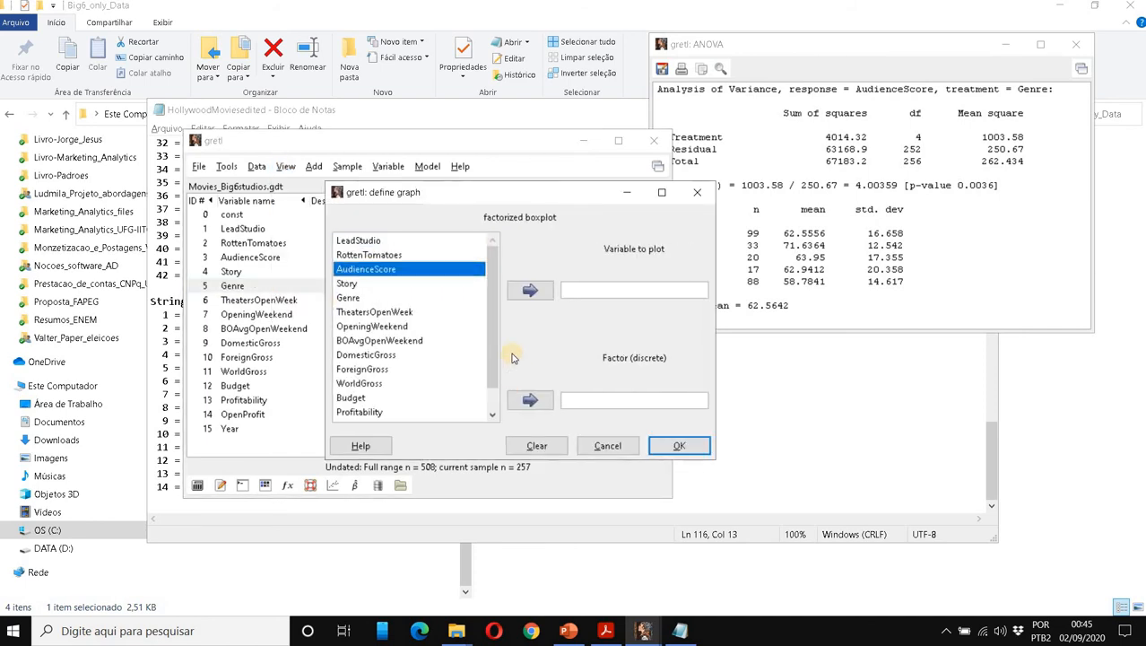
pyautogui.click(529, 290)
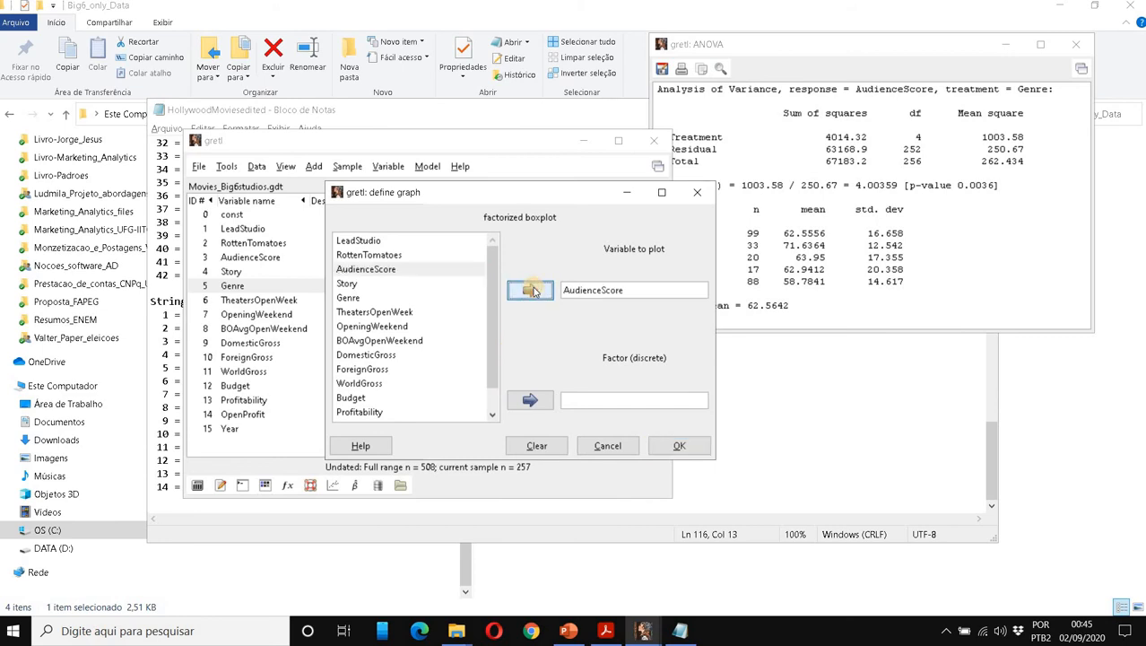
pyautogui.click(359, 297)
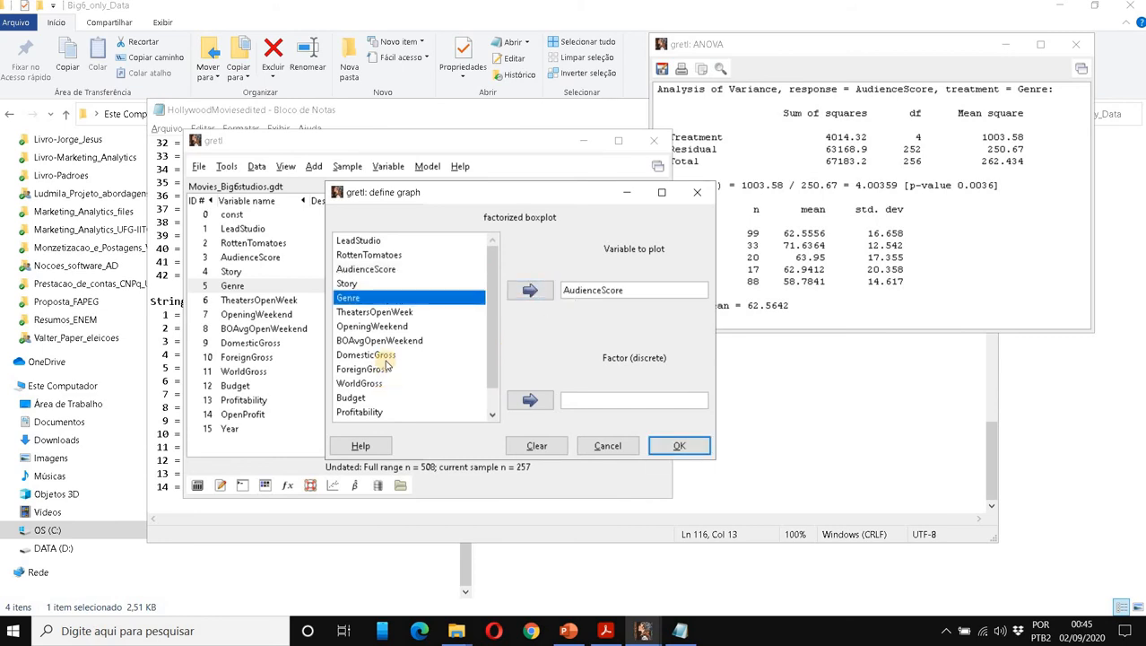
pyautogui.click(534, 401)
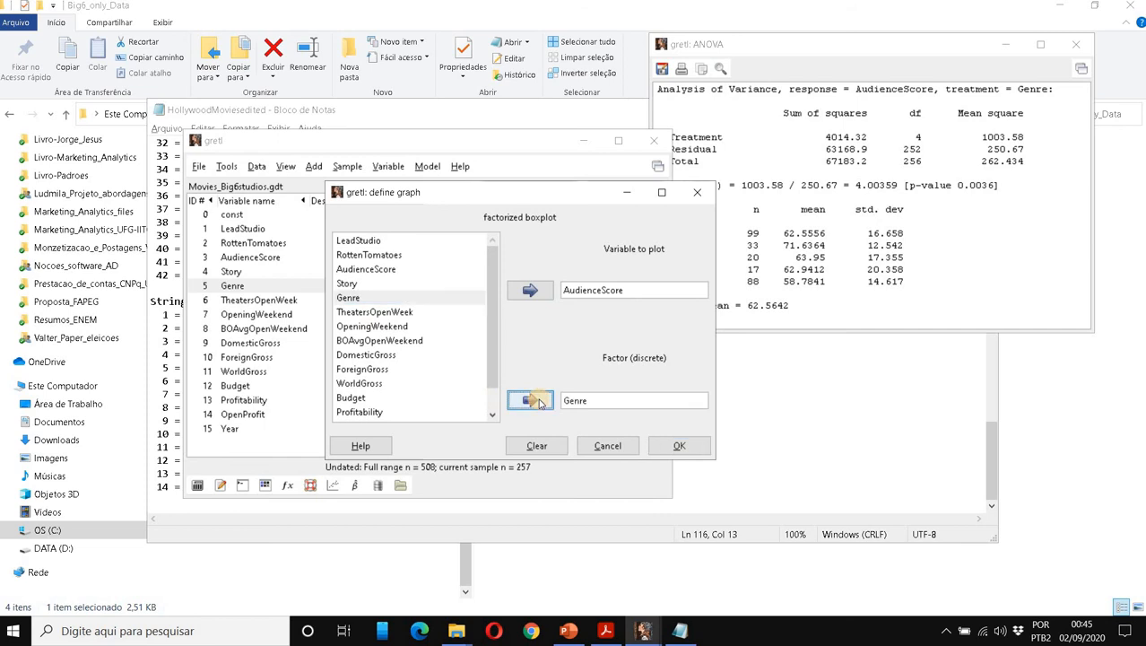
pyautogui.click(668, 447)
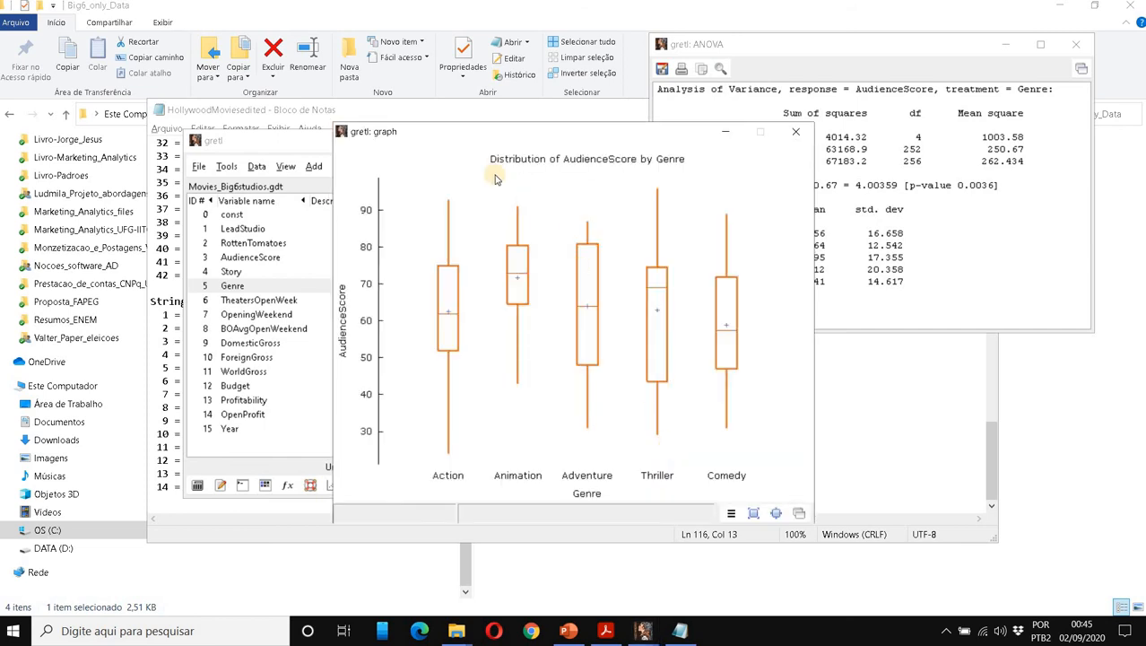
pyautogui.moveTo(433, 135); pyautogui.dragTo(248, 83)
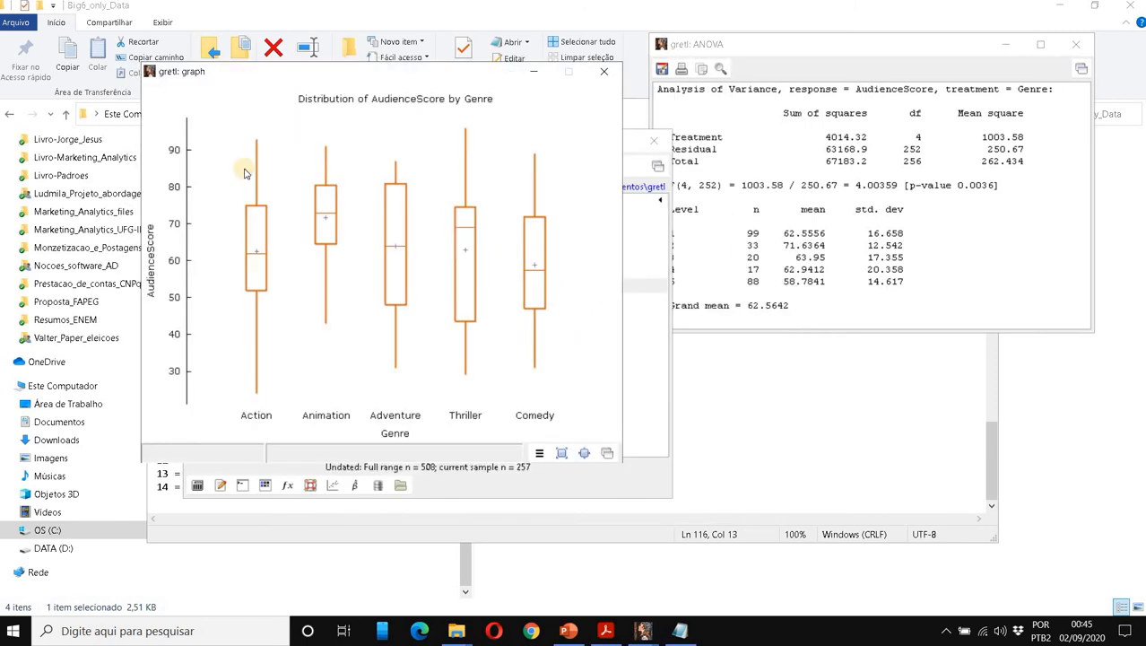